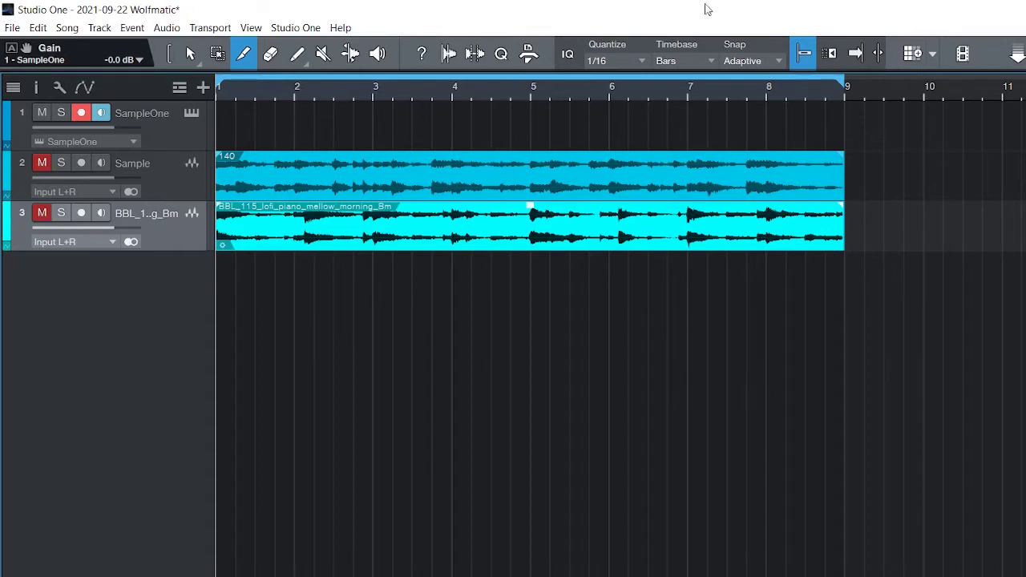
Open track 1's SampleOne instrument, switch to Splice, and load the nw_ntn_kick_one_shot_synthetic_boomin sample into it
{"action": "left_click", "coordinate": [192, 113]}
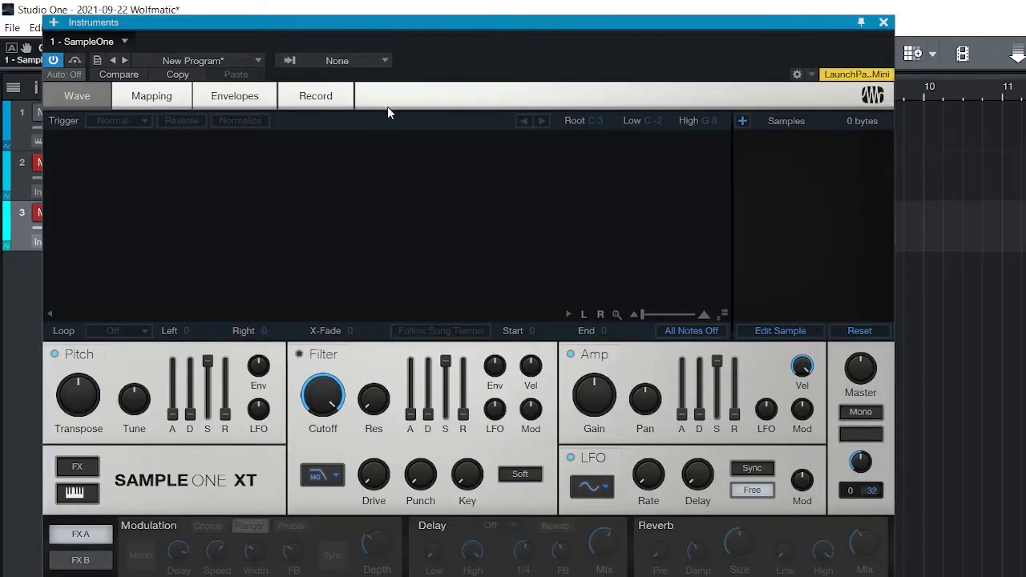
{"action": "mouse_move", "coordinate": [365, 18]}
{"action": "left_mouse_down"}
{"action": "mouse_move", "coordinate": [440, 41]}
{"action": "mouse_move", "coordinate": [390, 40]}
{"action": "mouse_move", "coordinate": [364, 17]}
{"action": "left_mouse_up"}
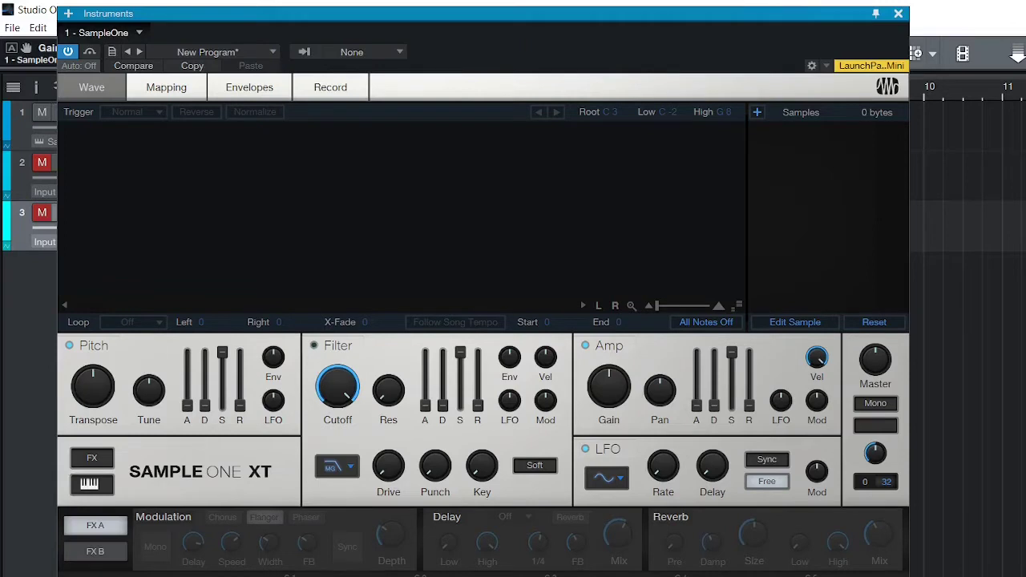
{"action": "key", "text": "alt+Tab"}
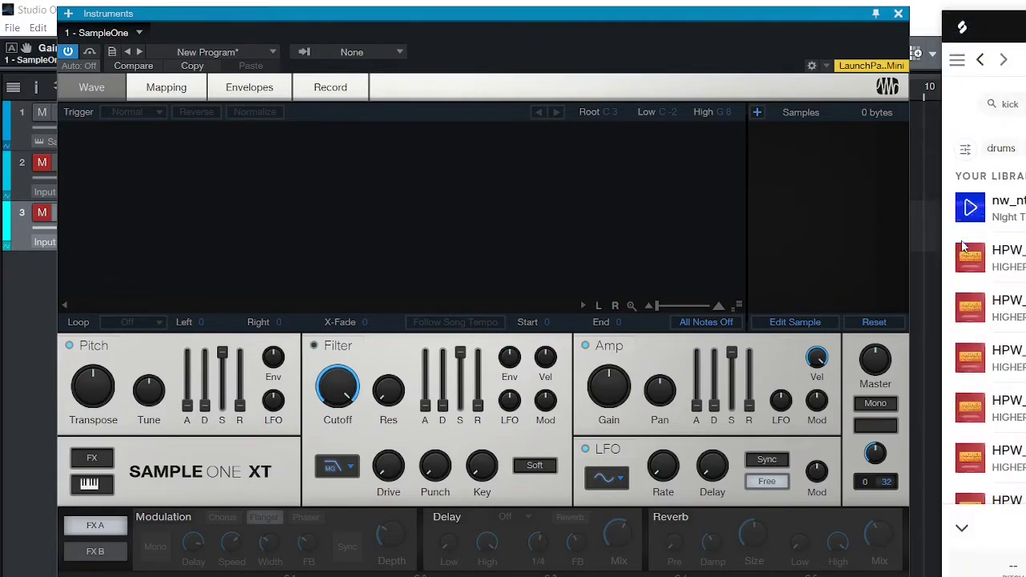
{"action": "left_click", "coordinate": [972, 213]}
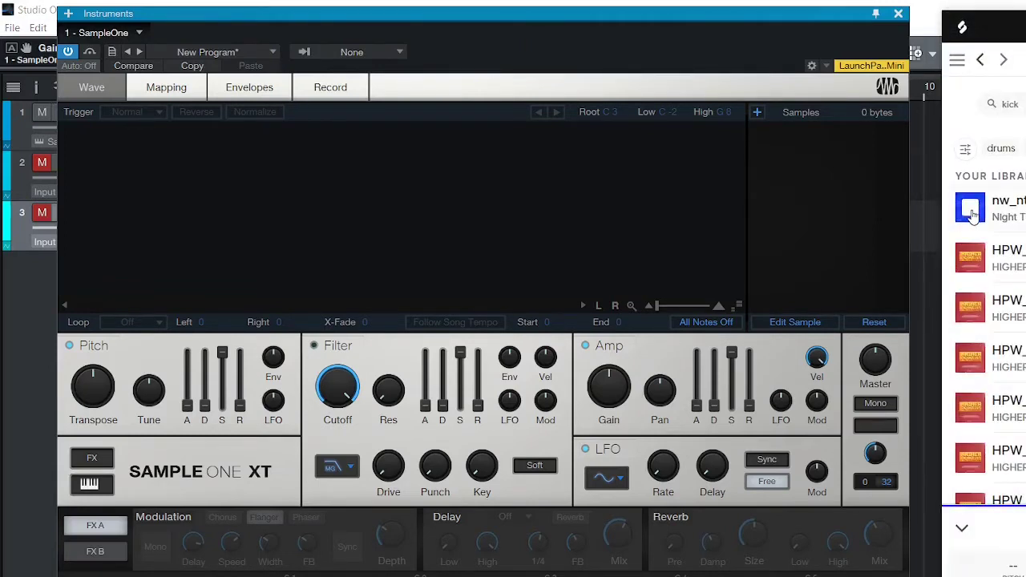
{"action": "left_click_drag", "start_coordinate": [994, 210], "coordinate": [261, 220]}
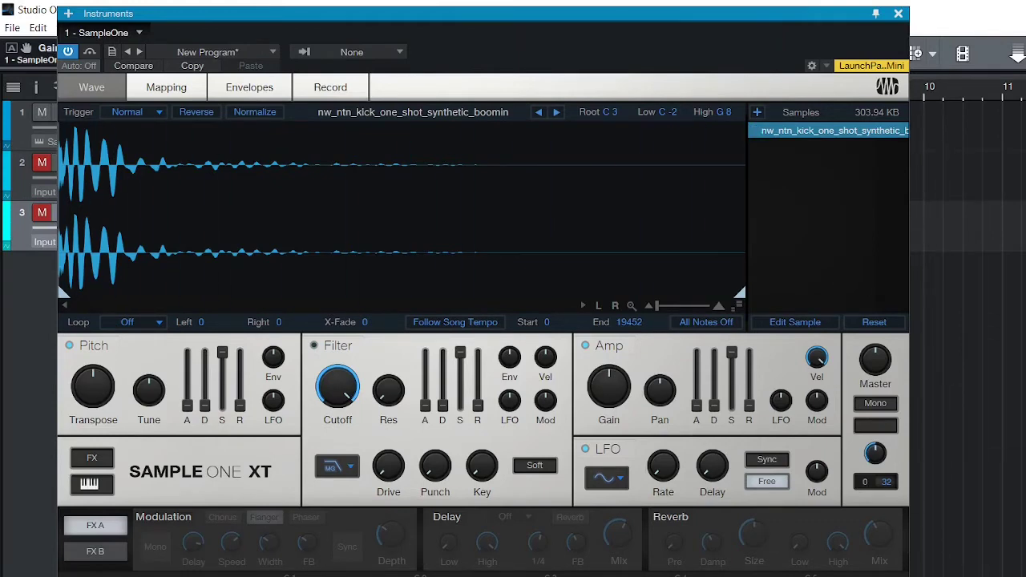
Add the HPW_kick_zero sample from Splice to SampleOne's sample list and select it
{"action": "key", "text": "alt+Tab"}
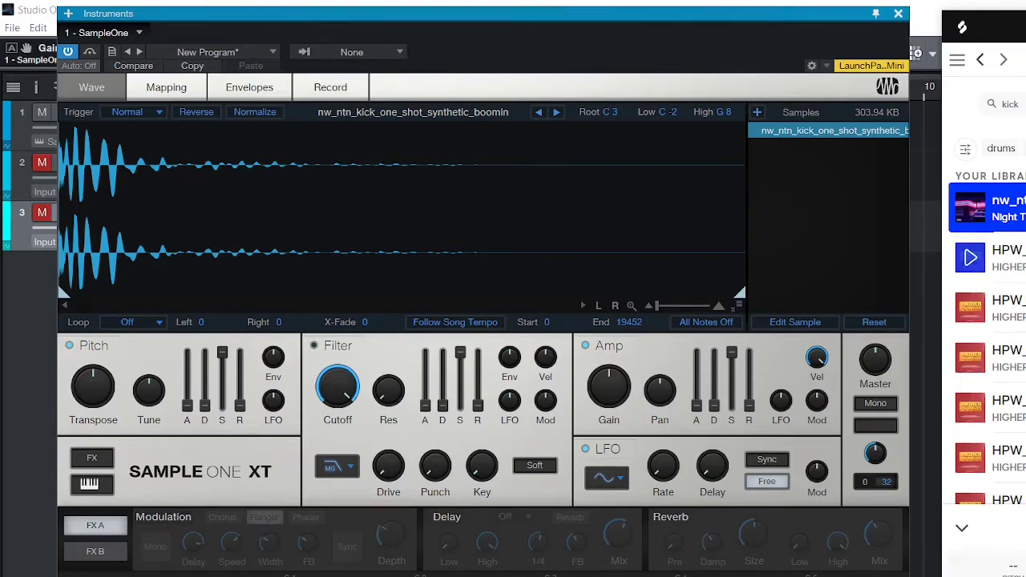
{"action": "left_click_drag", "start_coordinate": [994, 258], "coordinate": [772, 223]}
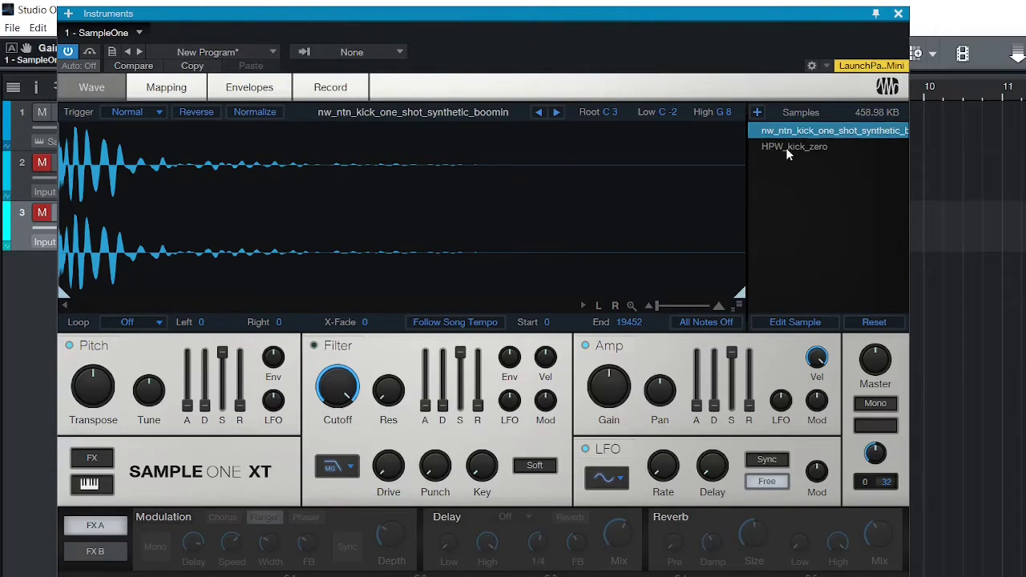
{"action": "left_click", "coordinate": [786, 148]}
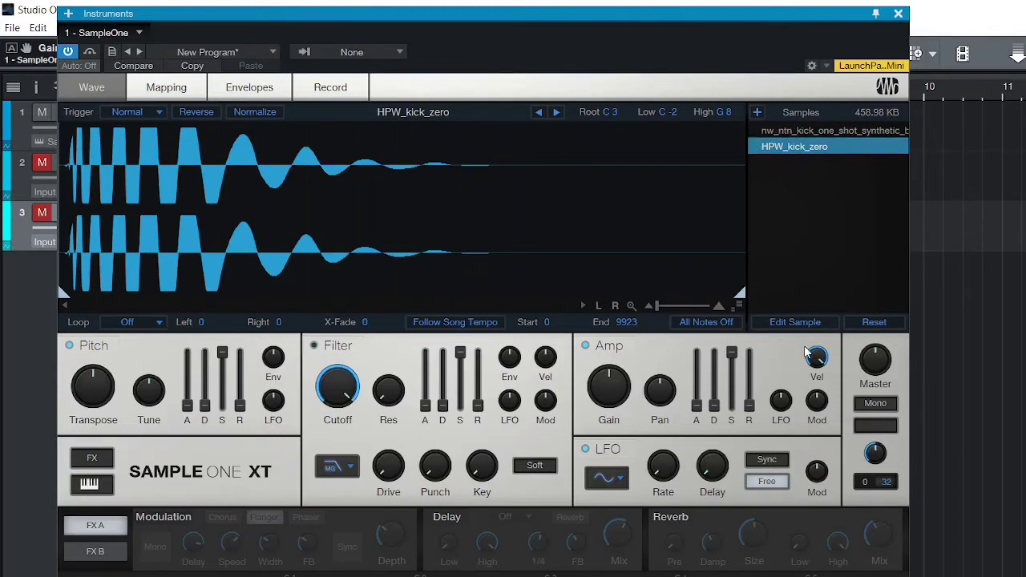
Switch between the two kick samples to compare their waveforms and shared instrument settings
{"action": "left_click", "coordinate": [802, 131]}
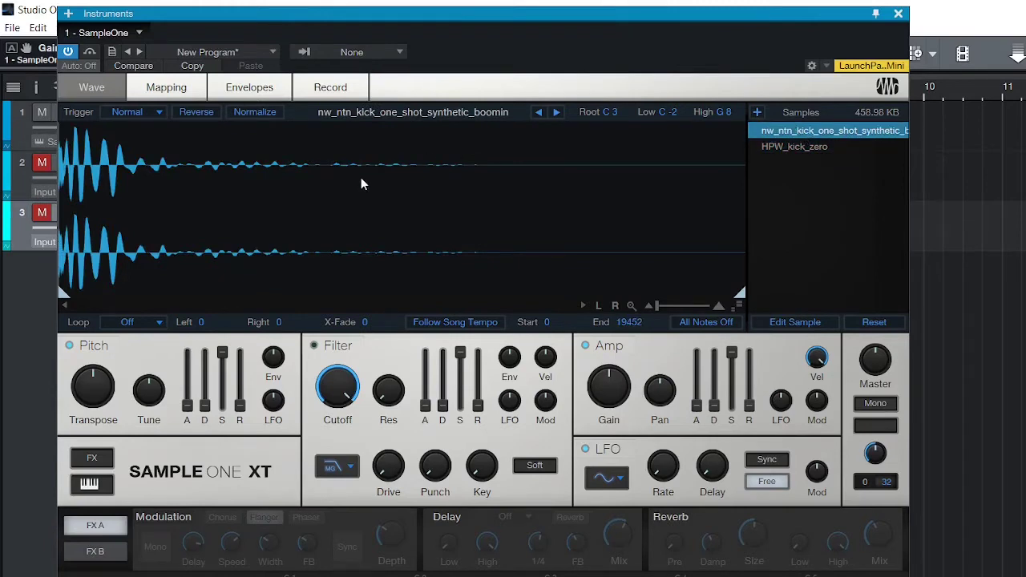
{"action": "mouse_move", "coordinate": [603, 393]}
{"action": "left_click", "coordinate": [797, 146]}
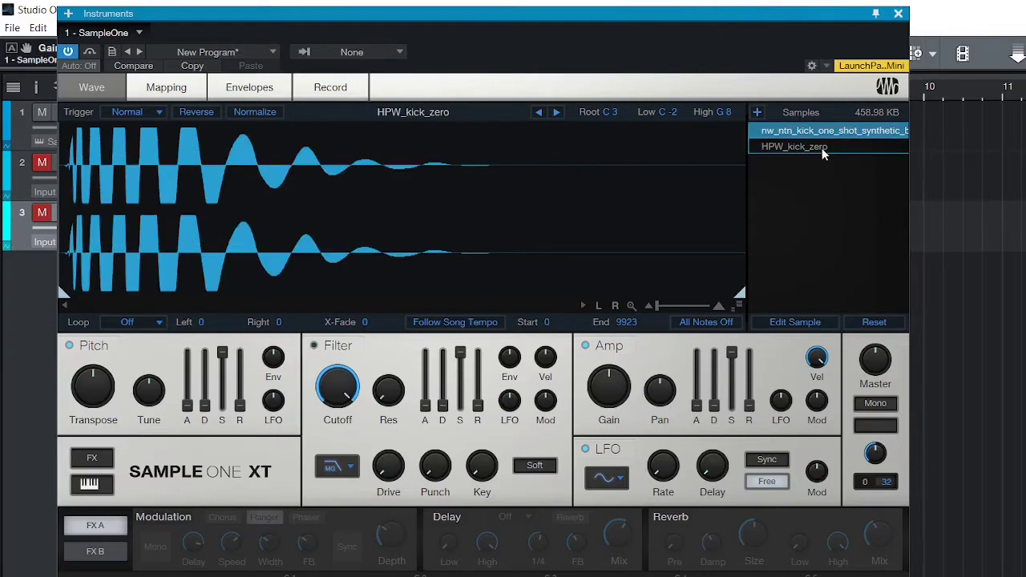
{"action": "left_click", "coordinate": [800, 145]}
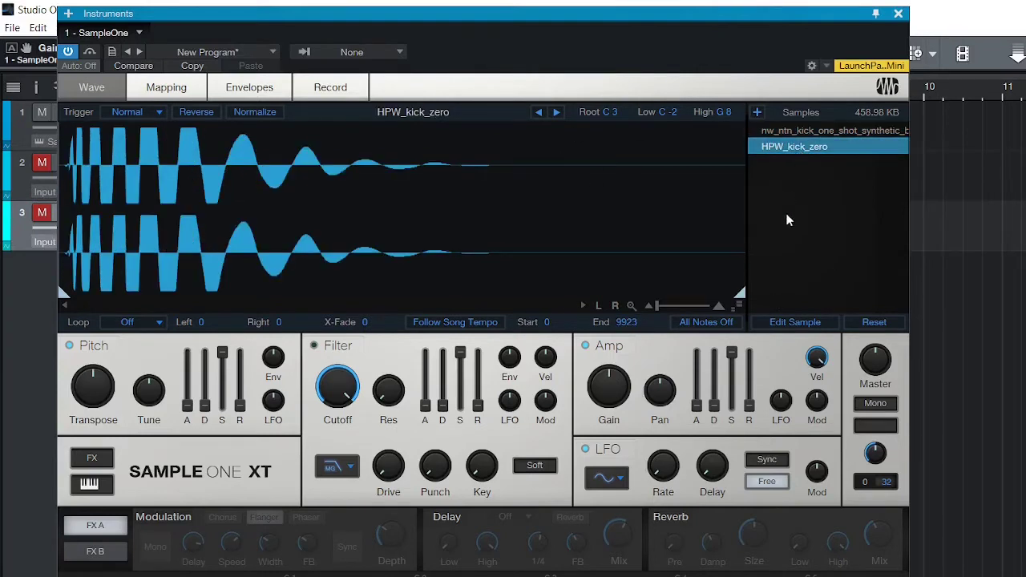
With individual sample editing enabled for nw_ntn_kick_one_shot_synthetic_boomin, lower its Amp gain to about -7.9 dB and raise its Amp attack and release
{"action": "left_click", "coordinate": [789, 133]}
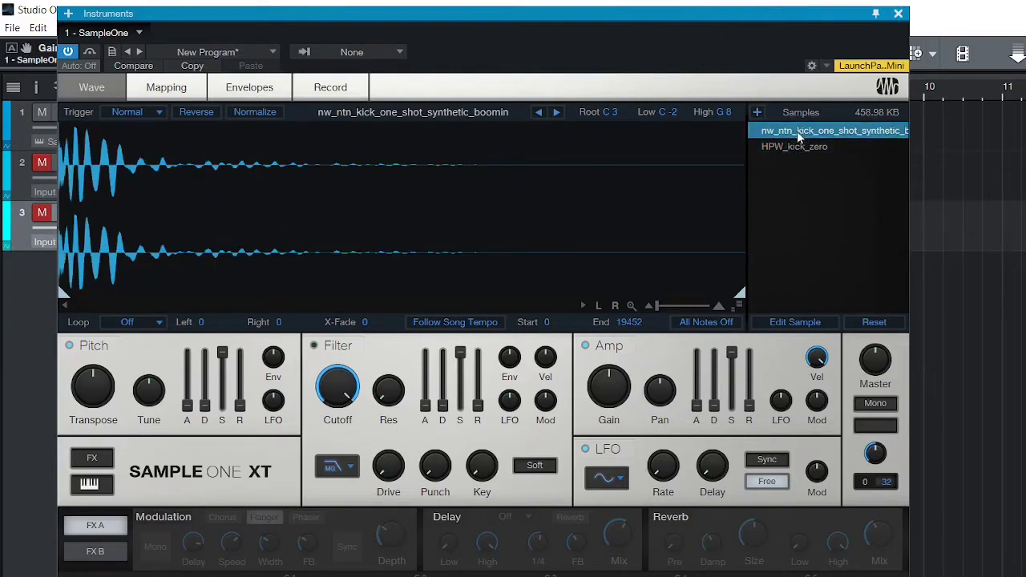
{"action": "left_click", "coordinate": [779, 323]}
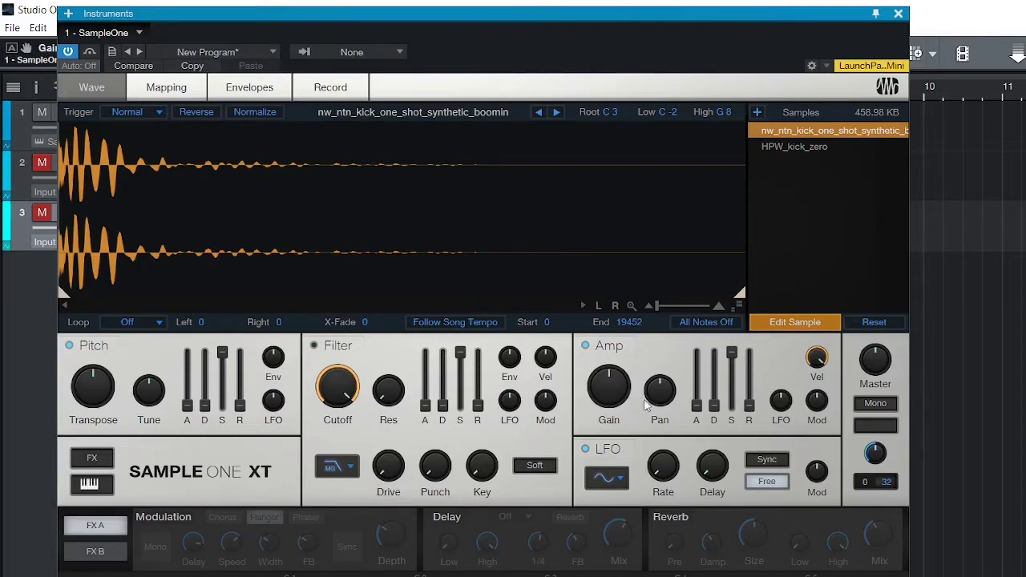
{"action": "left_click_drag", "start_coordinate": [611, 389], "coordinate": [605, 392]}
{"action": "left_click_drag", "start_coordinate": [744, 407], "coordinate": [739, 321]}
{"action": "left_click_drag", "start_coordinate": [696, 401], "coordinate": [702, 346]}
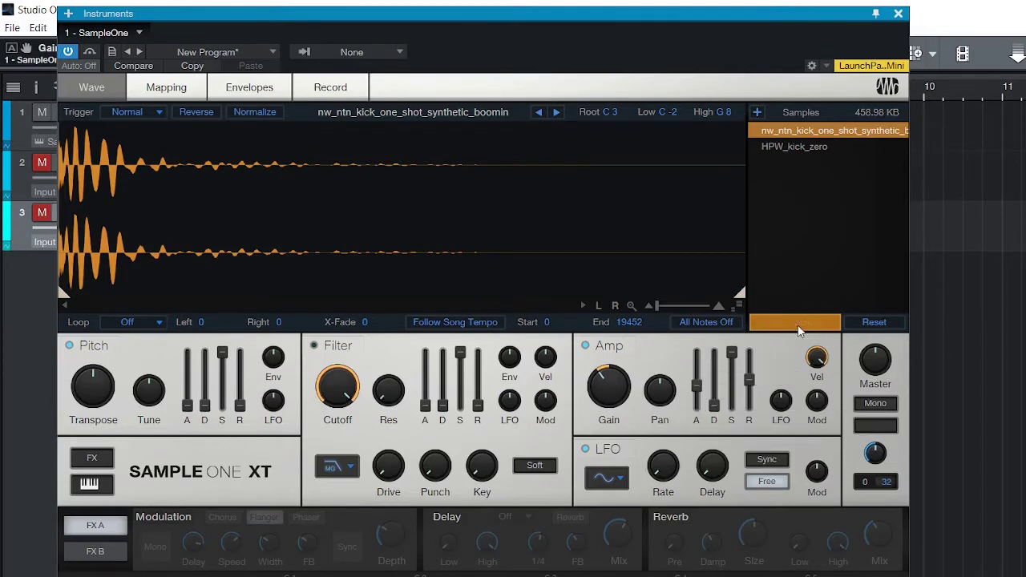
Compare the Amp settings of both kick samples with individual sample editing off and on
{"action": "left_click", "coordinate": [805, 321]}
{"action": "left_click", "coordinate": [809, 146]}
{"action": "left_click", "coordinate": [809, 129]}
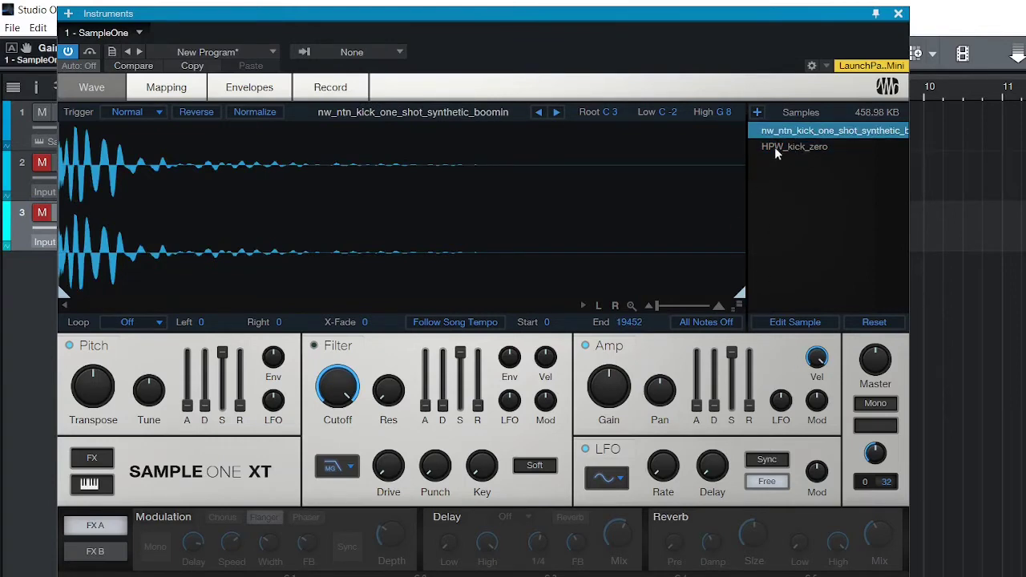
{"action": "left_click", "coordinate": [776, 325]}
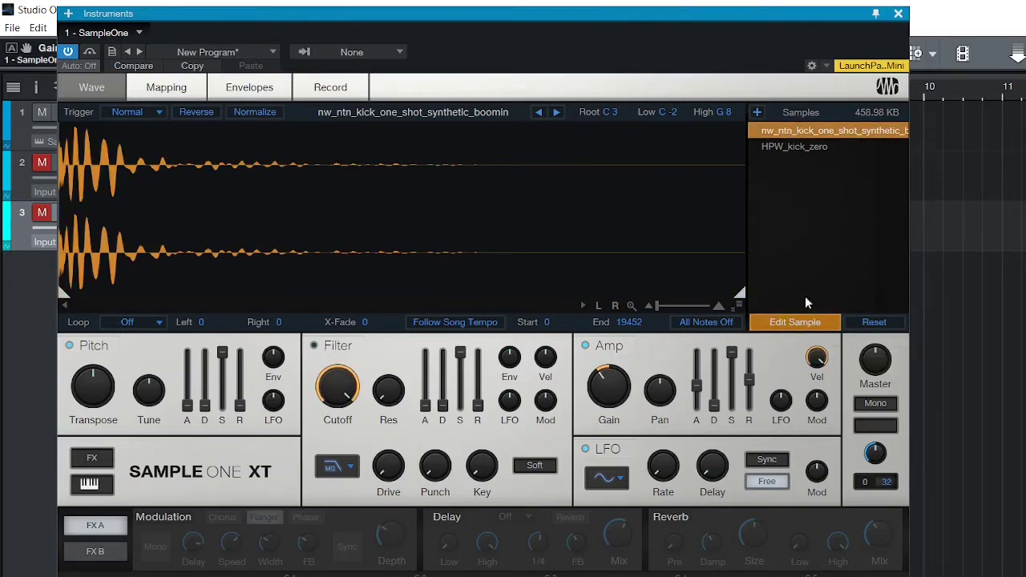
{"action": "left_click", "coordinate": [813, 146]}
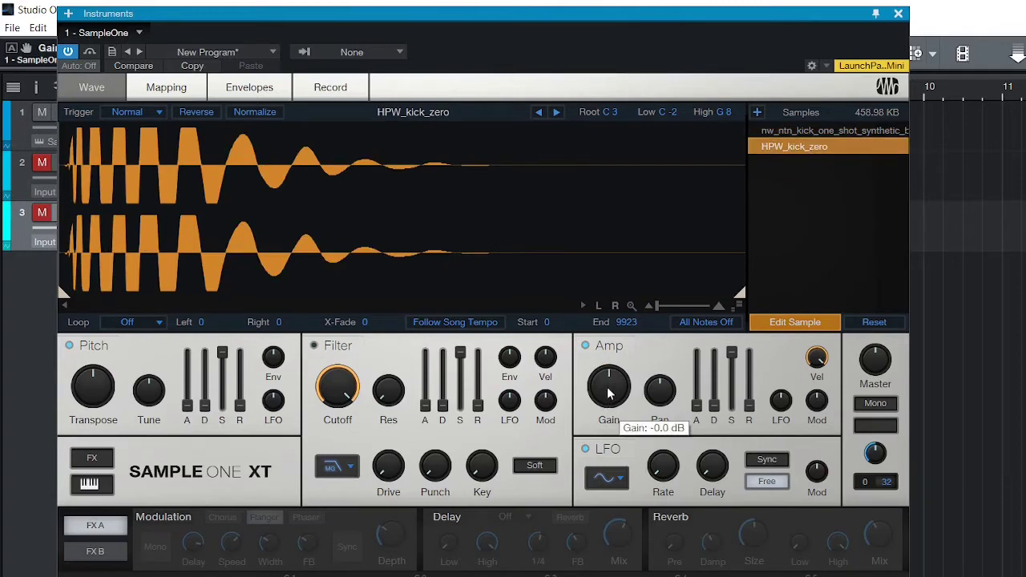
{"action": "left_click", "coordinate": [815, 131]}
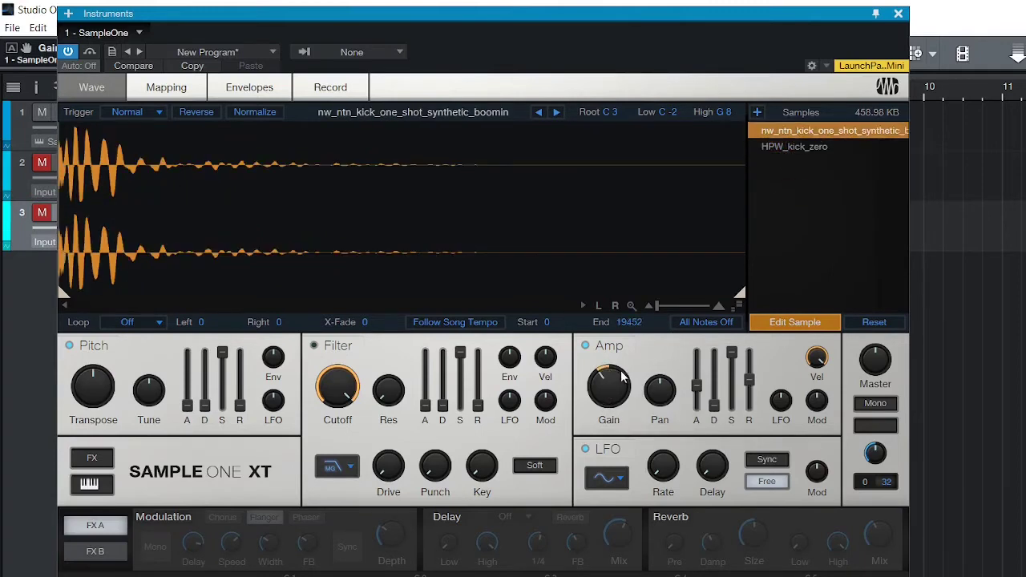
{"action": "mouse_move", "coordinate": [613, 384]}
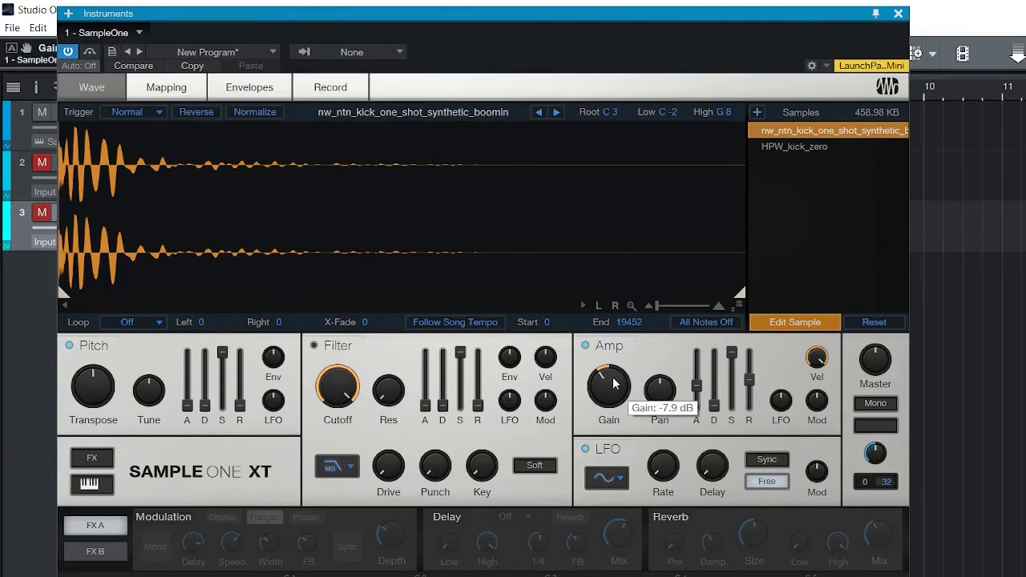
{"action": "left_click", "coordinate": [789, 322]}
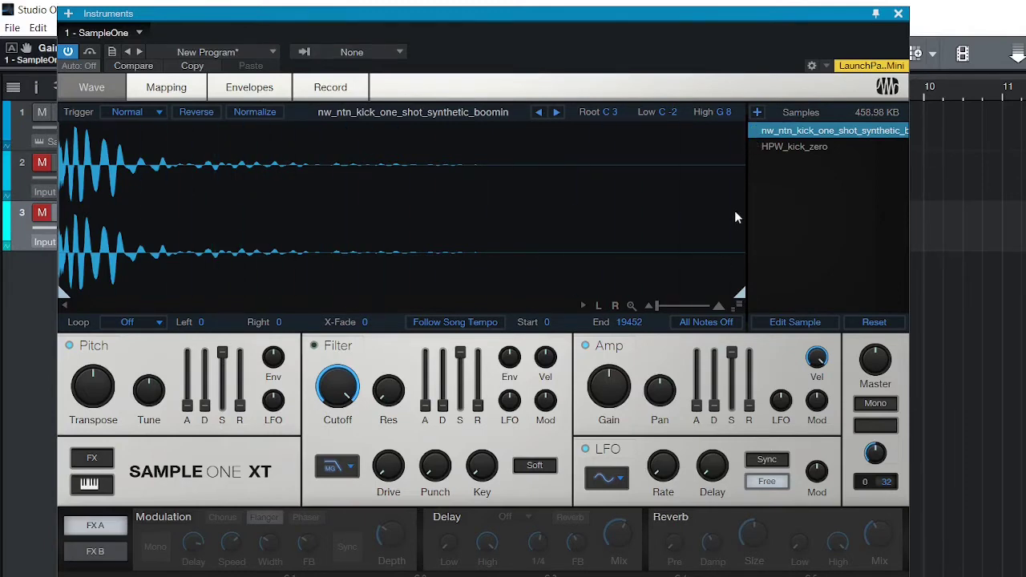
Individually edit HPW_kick_zero by enabling its filter with a lower cutoff and longer release, and raising its Amp gain and release
{"action": "left_click", "coordinate": [796, 149]}
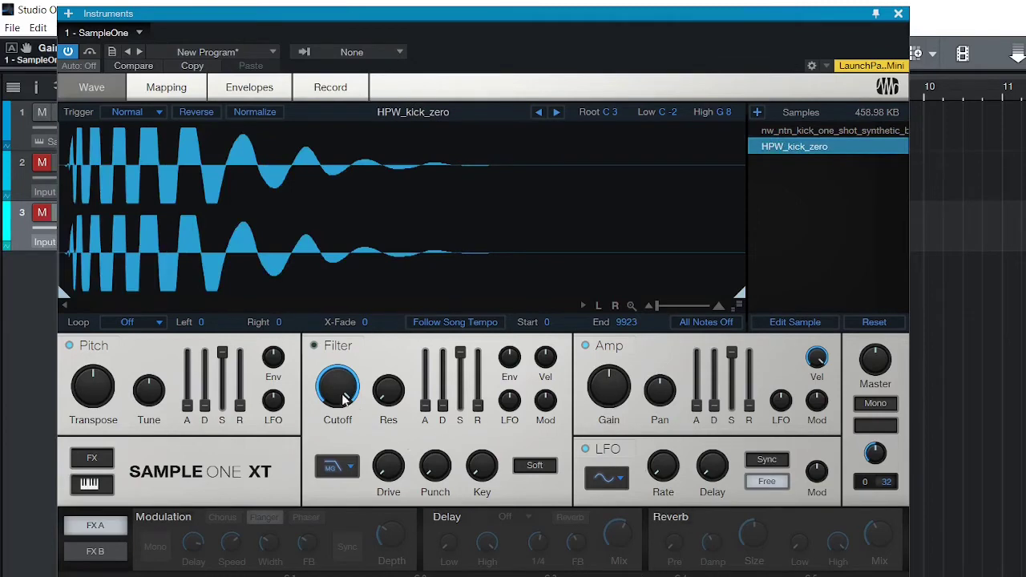
{"action": "left_click", "coordinate": [790, 323]}
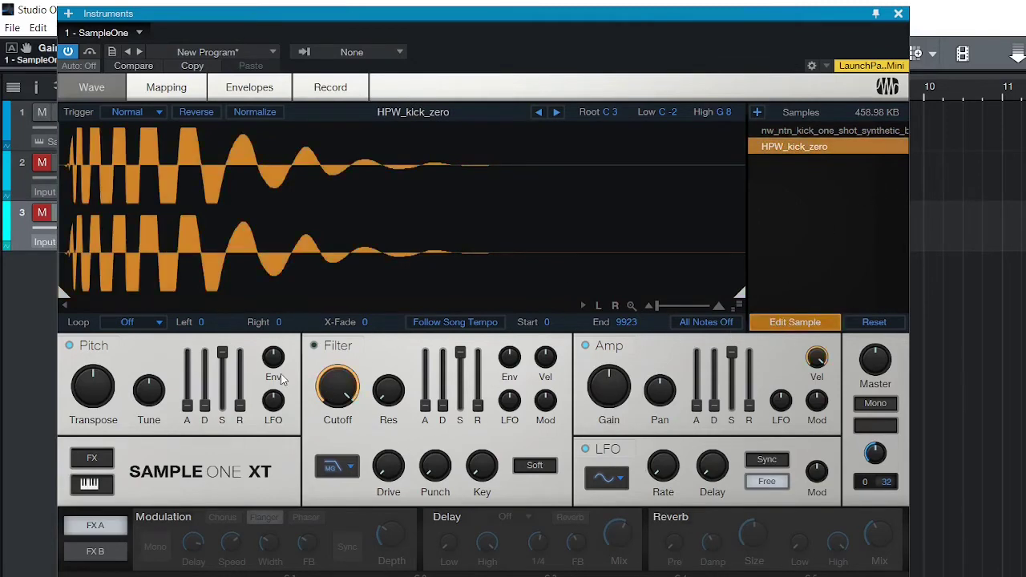
{"action": "left_click", "coordinate": [315, 346]}
{"action": "left_click_drag", "start_coordinate": [351, 384], "coordinate": [351, 365]}
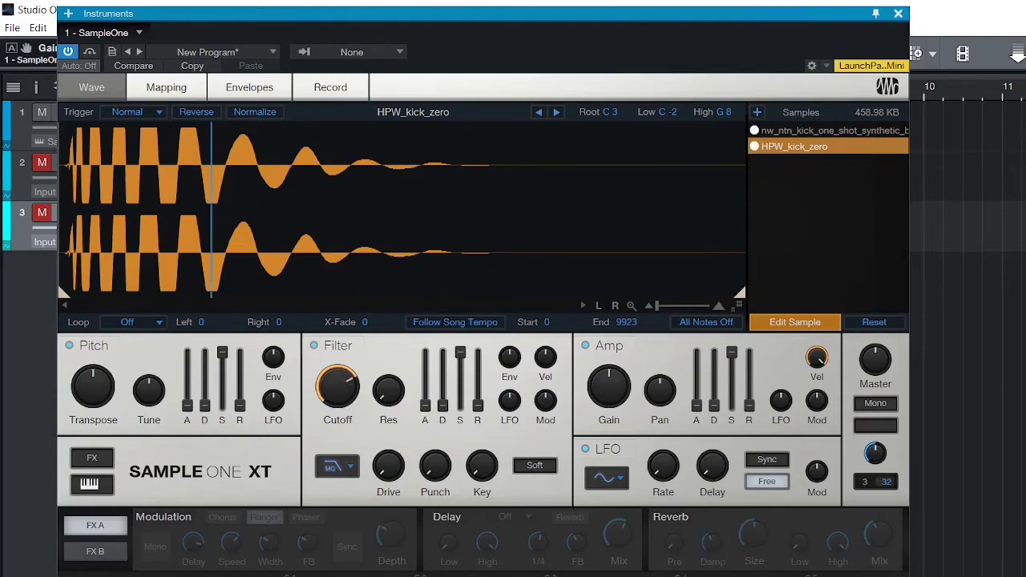
{"action": "left_click_drag", "start_coordinate": [478, 405], "coordinate": [478, 385]}
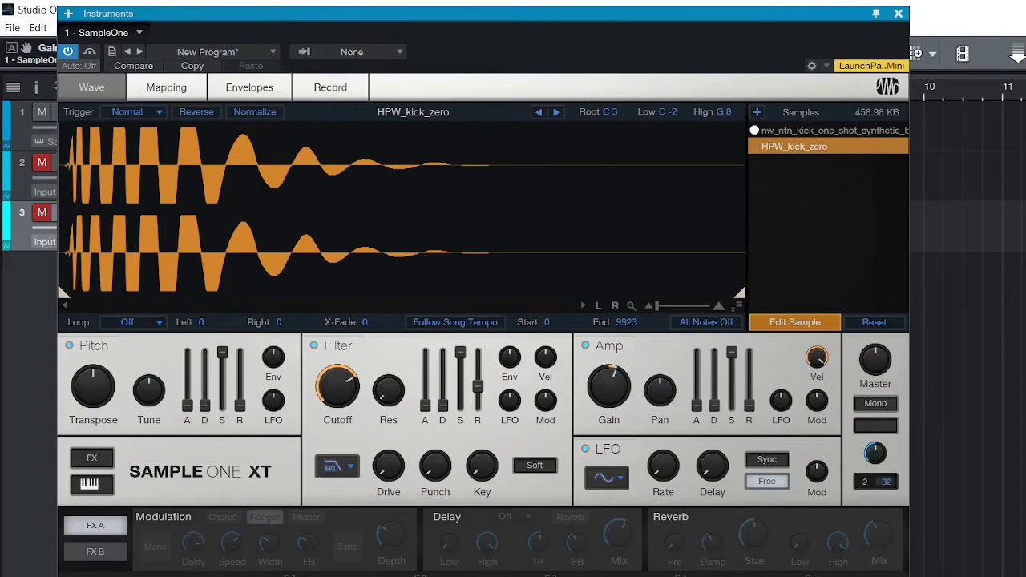
{"action": "left_click_drag", "start_coordinate": [749, 405], "coordinate": [748, 379]}
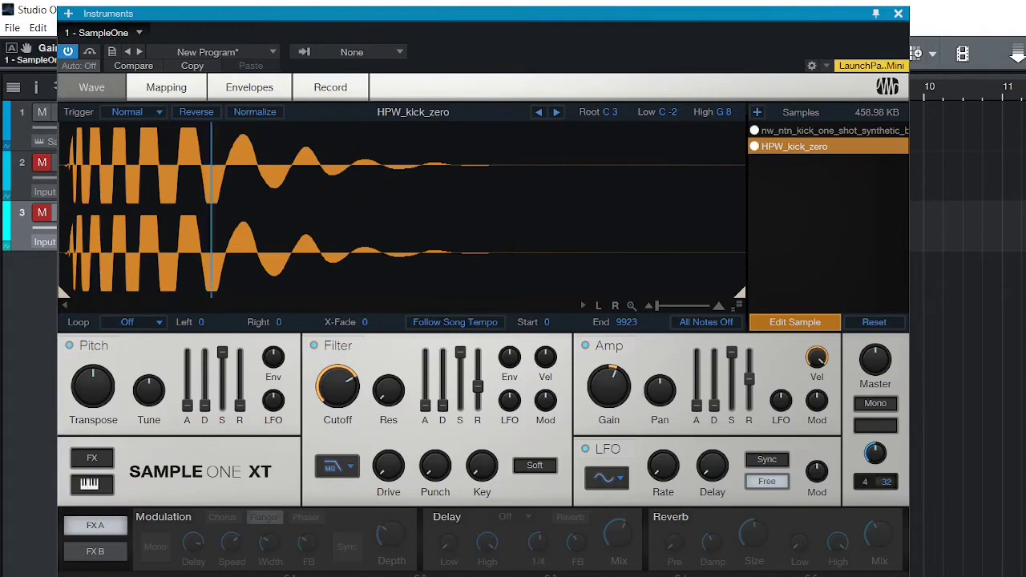
{"action": "left_click", "coordinate": [782, 323]}
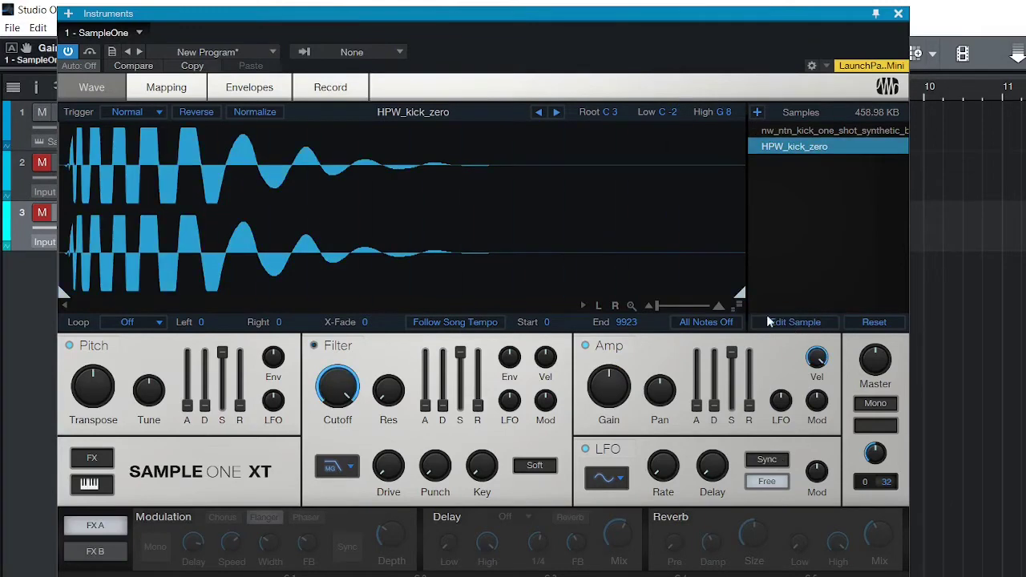
Turn on the Reverb effect in the FX A bank, leaving Modulation off
{"action": "left_click", "coordinate": [814, 130]}
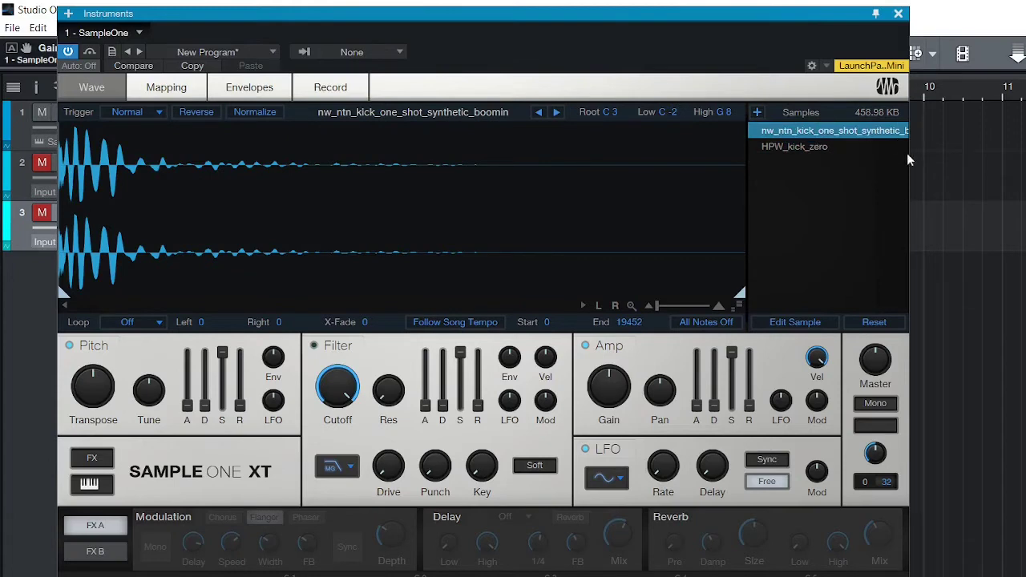
{"action": "left_click", "coordinate": [818, 147]}
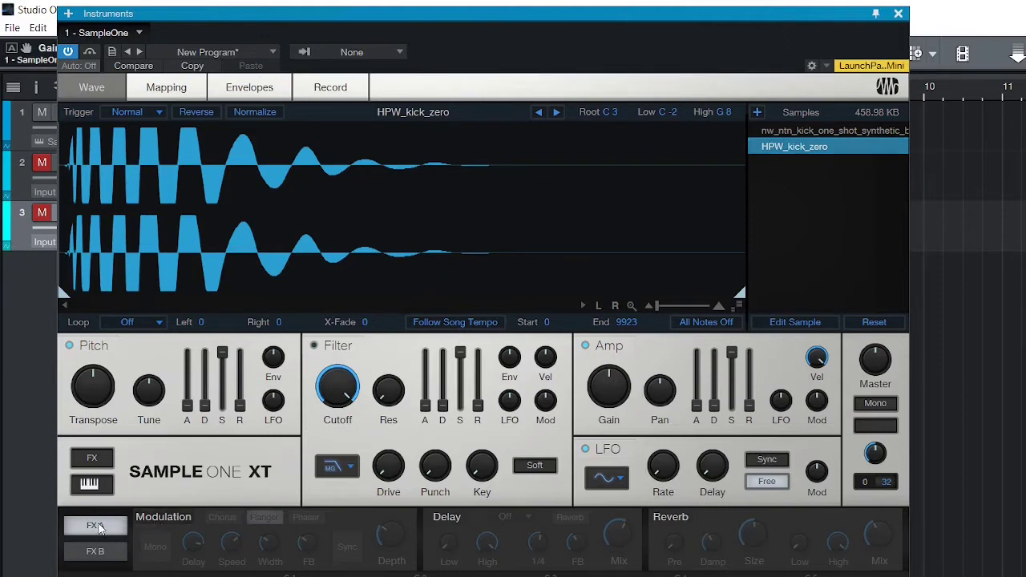
{"action": "left_click", "coordinate": [160, 518]}
{"action": "left_click", "coordinate": [161, 517]}
{"action": "left_click", "coordinate": [666, 519]}
{"action": "scroll", "coordinate": [746, 533], "scroll_direction": "up", "scroll_amount": 3}
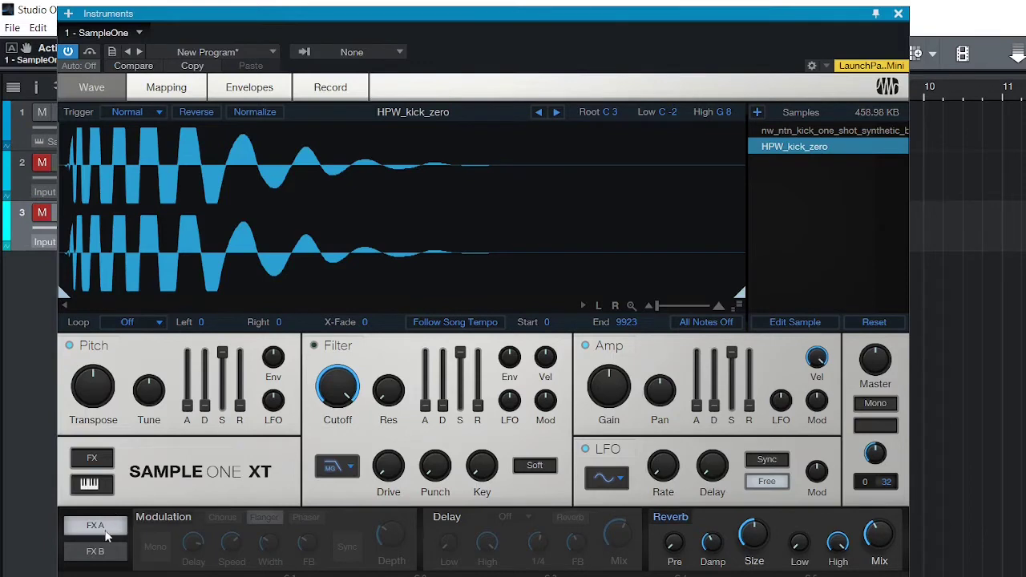
Switch between the two kick samples to check that they share the same Reverb settings
{"action": "left_click", "coordinate": [820, 128]}
{"action": "left_click", "coordinate": [795, 151]}
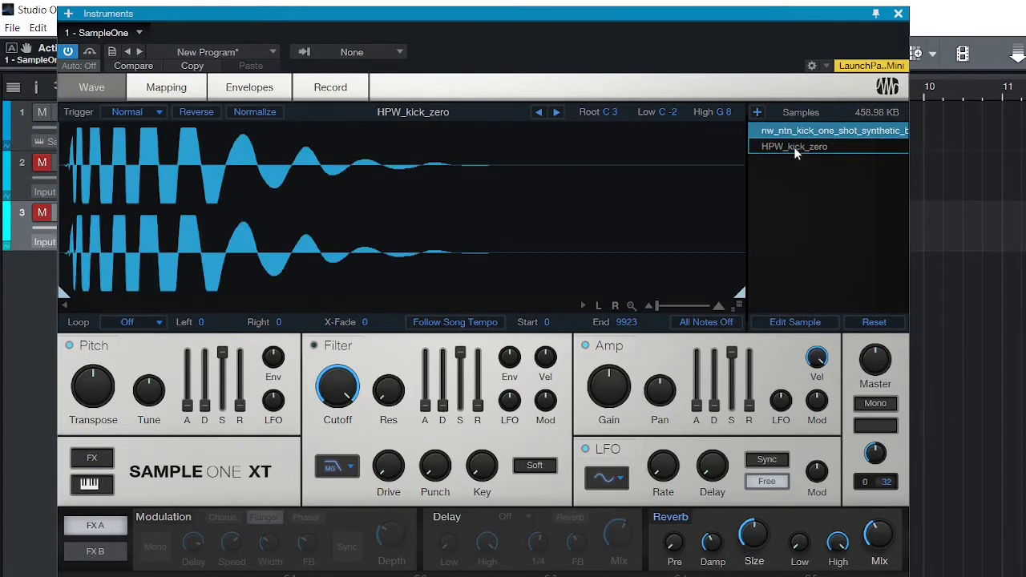
{"action": "key", "text": "Up"}
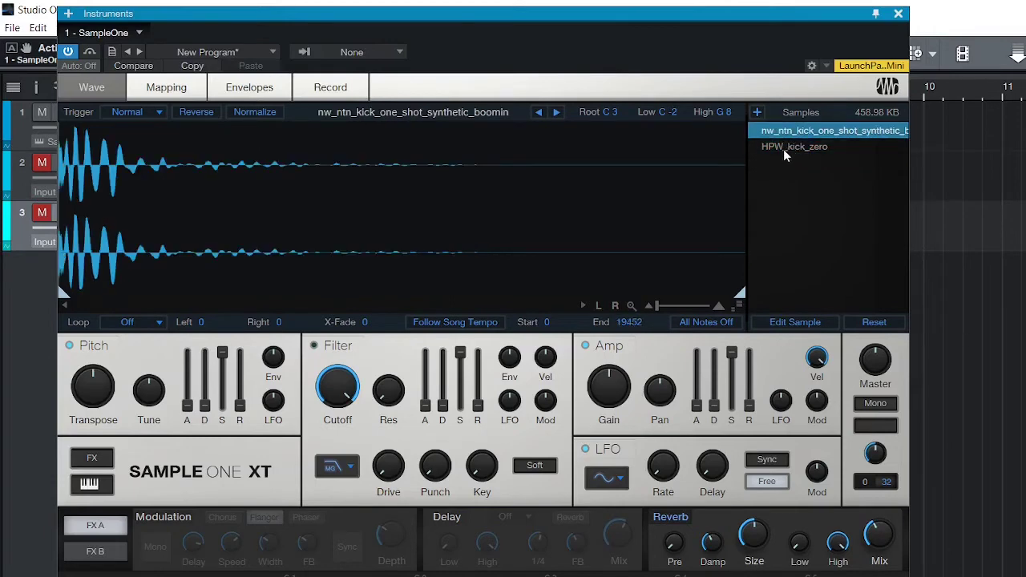
{"action": "left_click", "coordinate": [780, 148]}
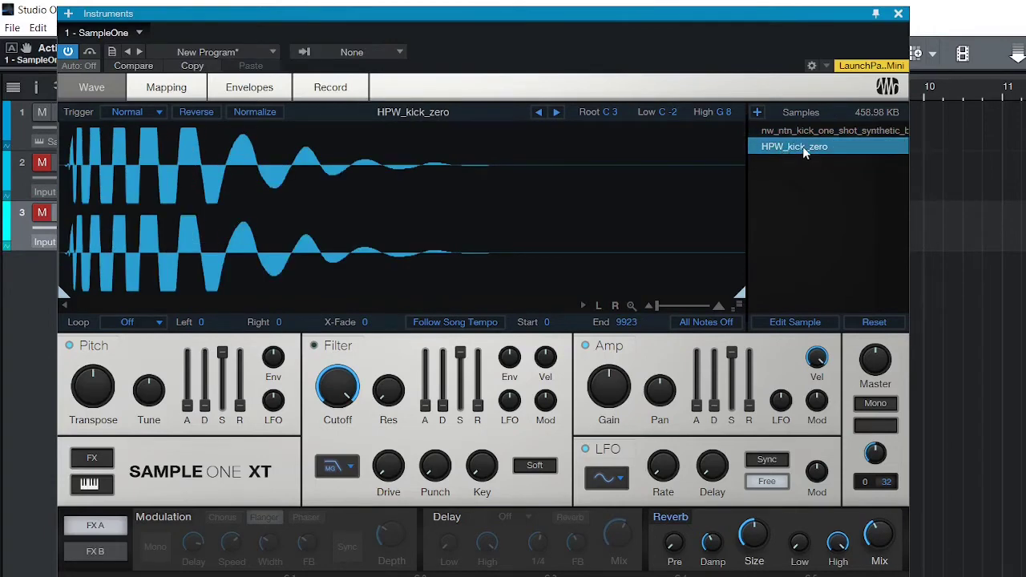
Remove all samples from SampleOne, accepting the loss of the unsaved program data
{"action": "right_click", "coordinate": [804, 147]}
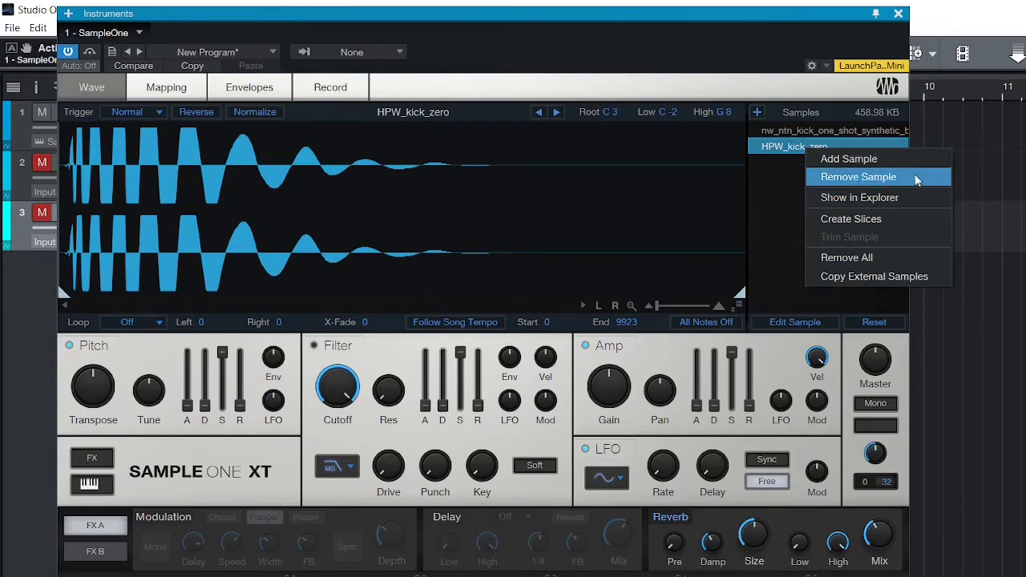
{"action": "left_click", "coordinate": [847, 257]}
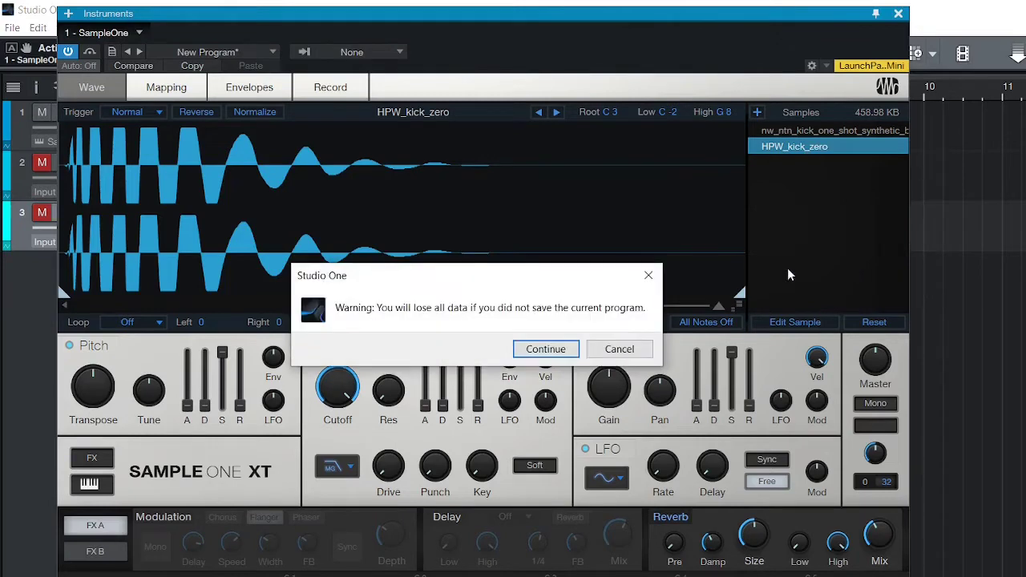
{"action": "left_click", "coordinate": [545, 348]}
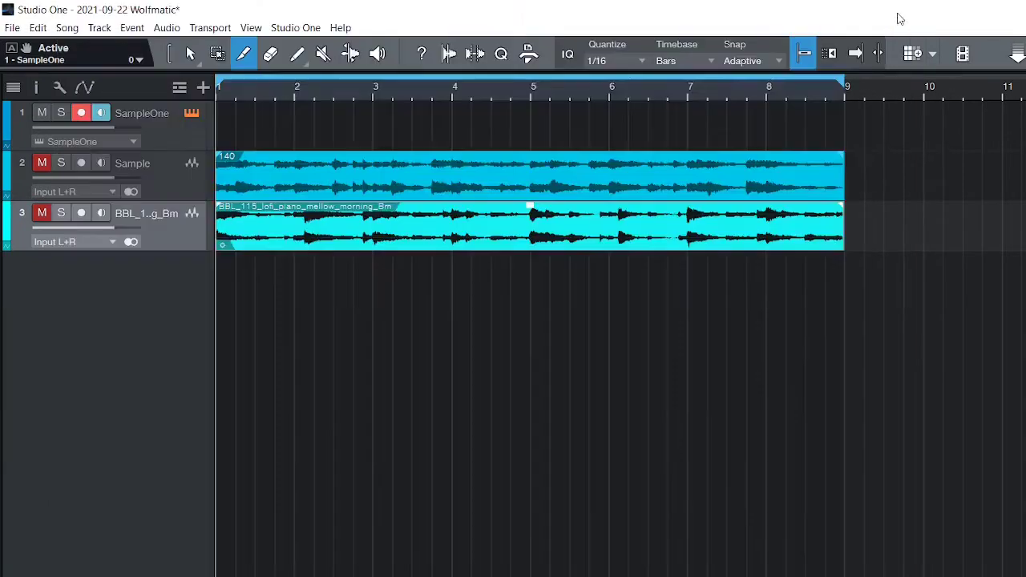
Load the Drake_Reverse Pad_D# dorian_90bpm sample into SampleOne and set its playback start to 59451 and end to 117729
{"action": "left_click", "coordinate": [898, 14]}
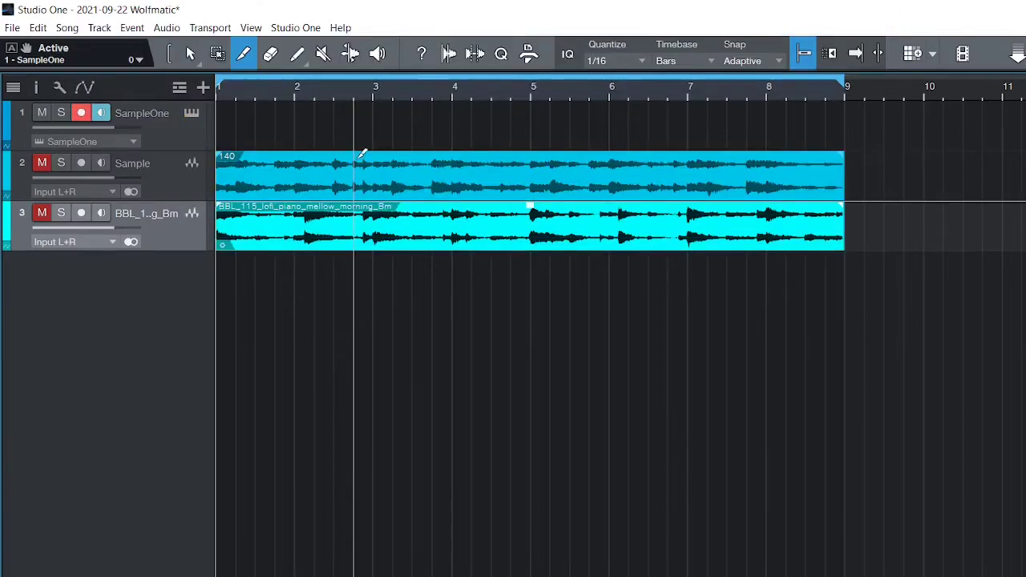
{"action": "left_click", "coordinate": [181, 136]}
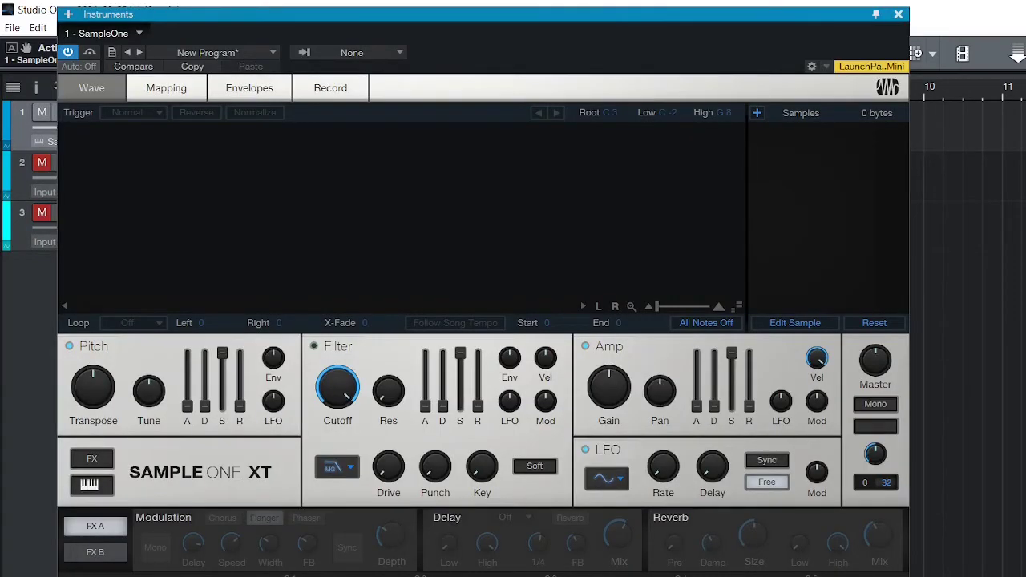
{"action": "left_click_drag", "start_coordinate": [561, 232], "coordinate": [213, 253]}
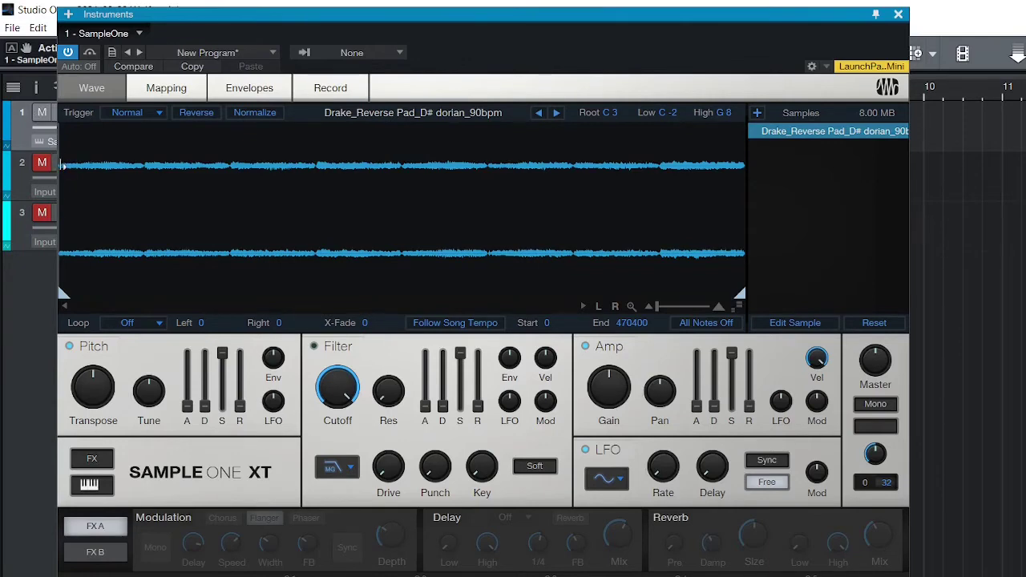
{"action": "mouse_move", "coordinate": [65, 164]}
{"action": "left_mouse_down"}
{"action": "mouse_move", "coordinate": [86, 172]}
{"action": "mouse_move", "coordinate": [57, 185]}
{"action": "mouse_move", "coordinate": [150, 211]}
{"action": "left_mouse_up"}
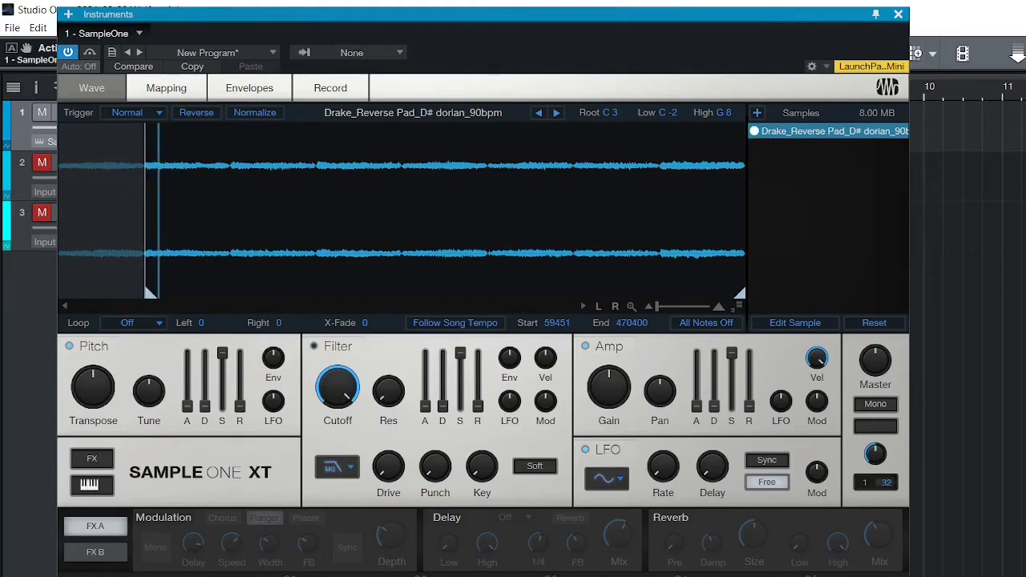
{"action": "left_click_drag", "start_coordinate": [740, 221], "coordinate": [224, 229]}
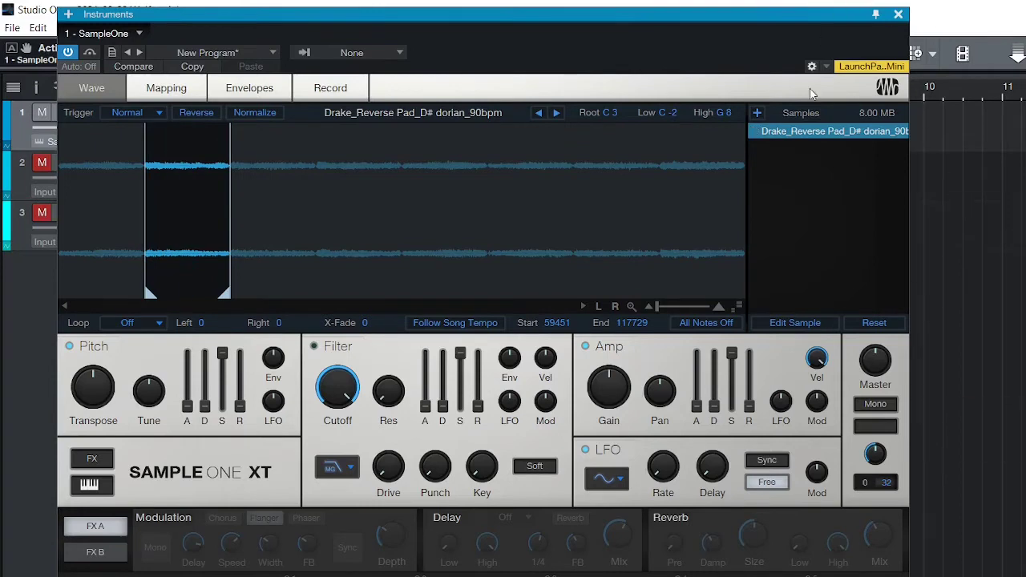
Remove the Drake_Reverse Pad sample from SampleOne and close the instrument window
{"action": "right_click", "coordinate": [802, 133]}
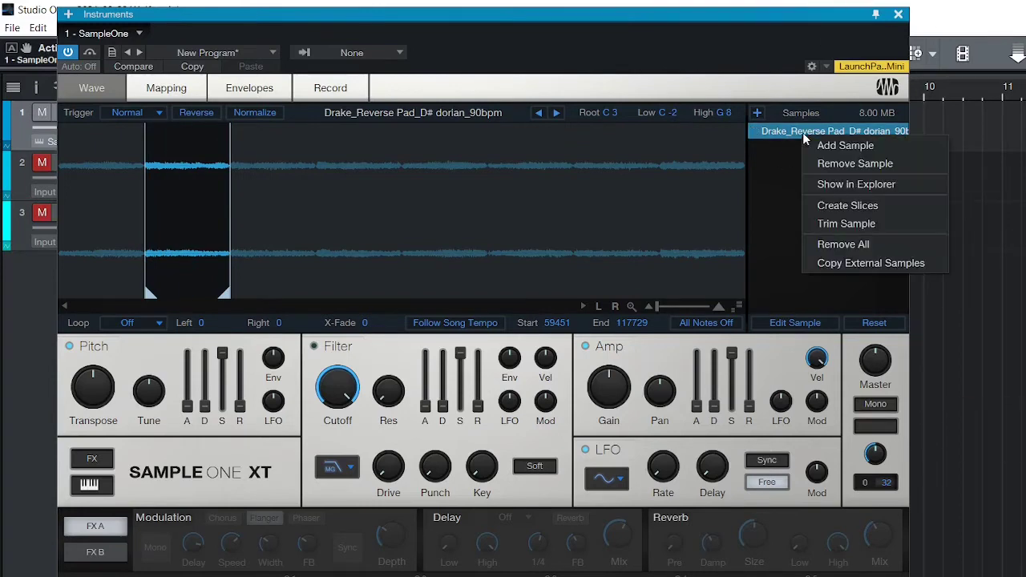
{"action": "left_click", "coordinate": [854, 163]}
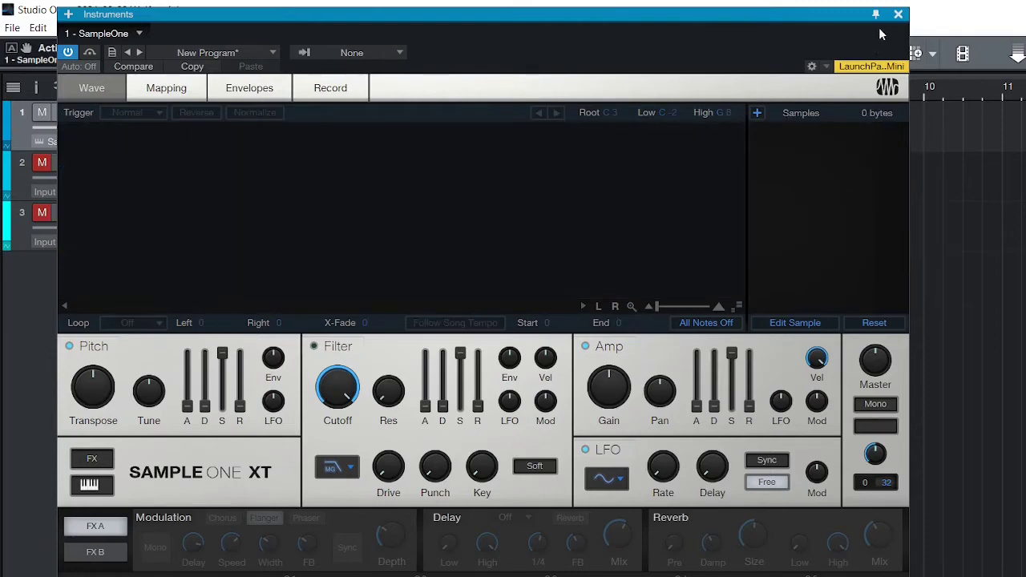
{"action": "left_click", "coordinate": [898, 13]}
Add the Drake_Reverse Pad_D# dorian_90bpm sample to a new audio track at bar 1, solo that track and play it
{"action": "left_click_drag", "start_coordinate": [1018, 229], "coordinate": [255, 336]}
{"action": "left_click", "coordinate": [60, 263]}
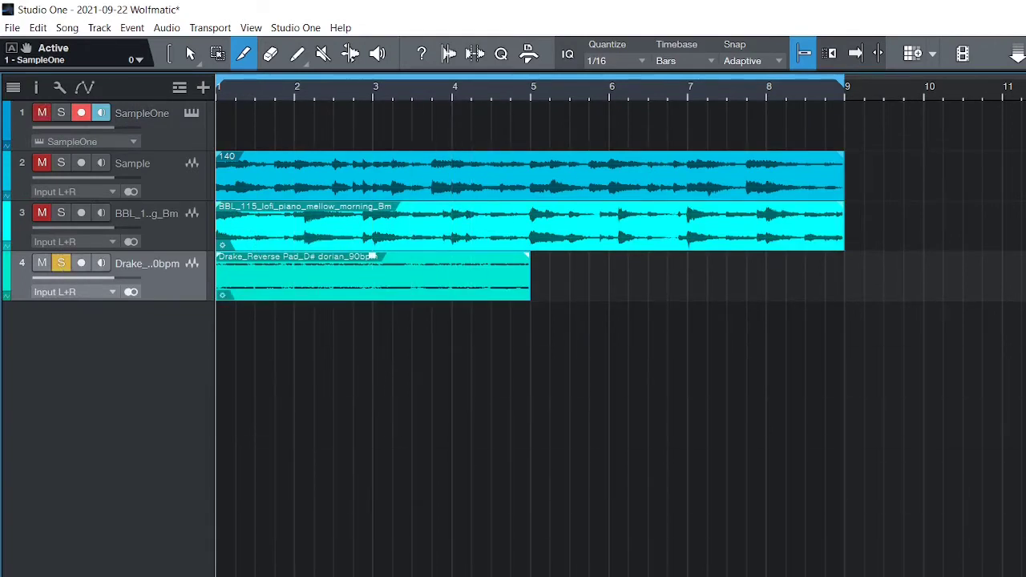
{"action": "key", "text": "space"}
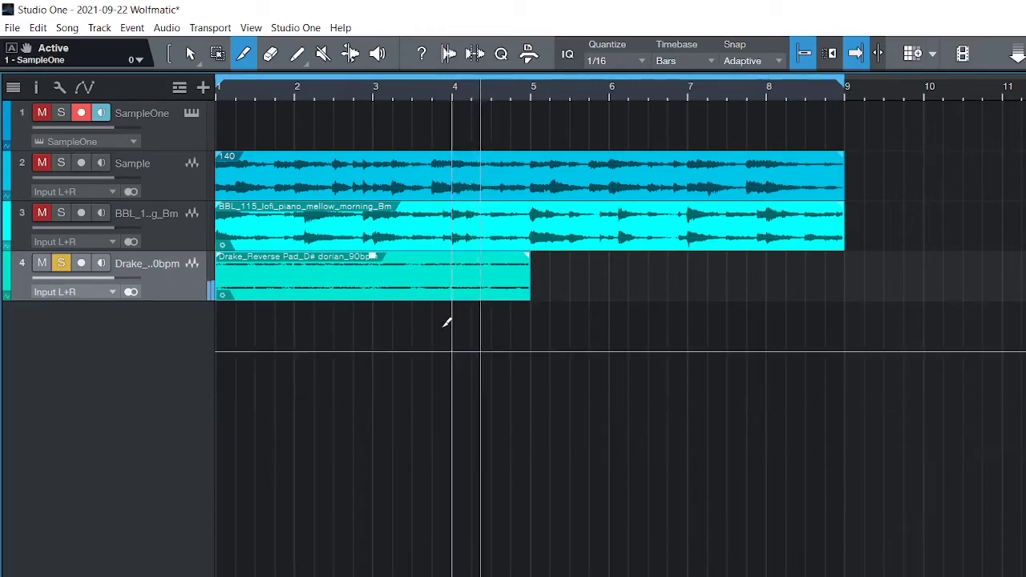
Raise the Drake_Reverse Pad clip's gain and lower its track volume to -10.7
{"action": "key", "text": "shift+e"}
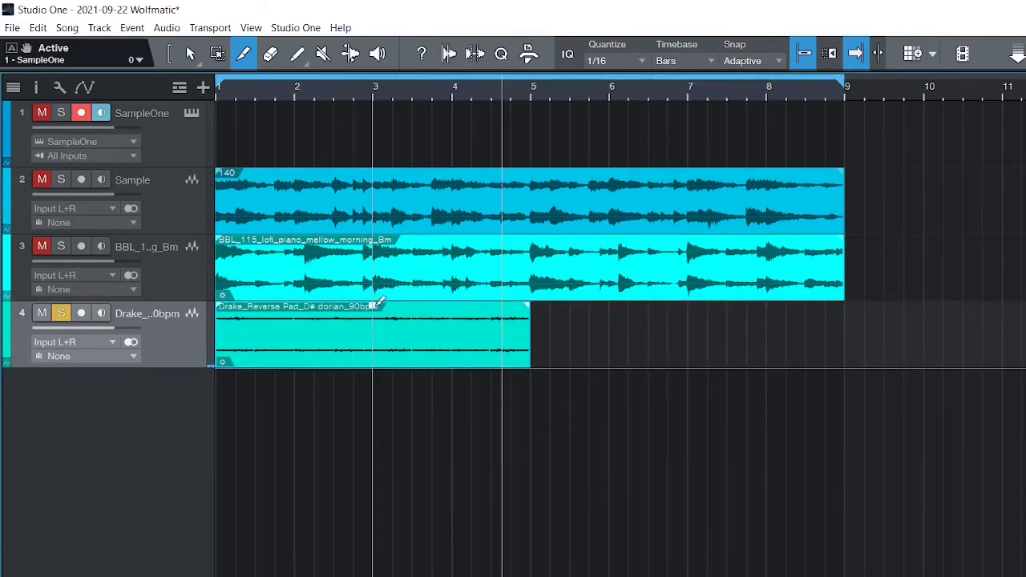
{"action": "key", "text": "1"}
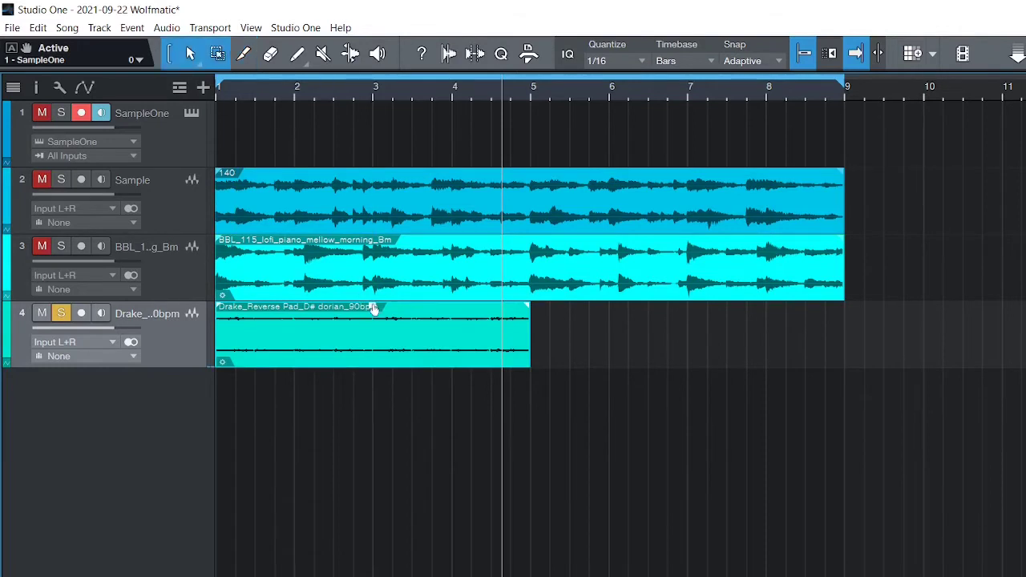
{"action": "left_click_drag", "start_coordinate": [372, 309], "coordinate": [374, 305]}
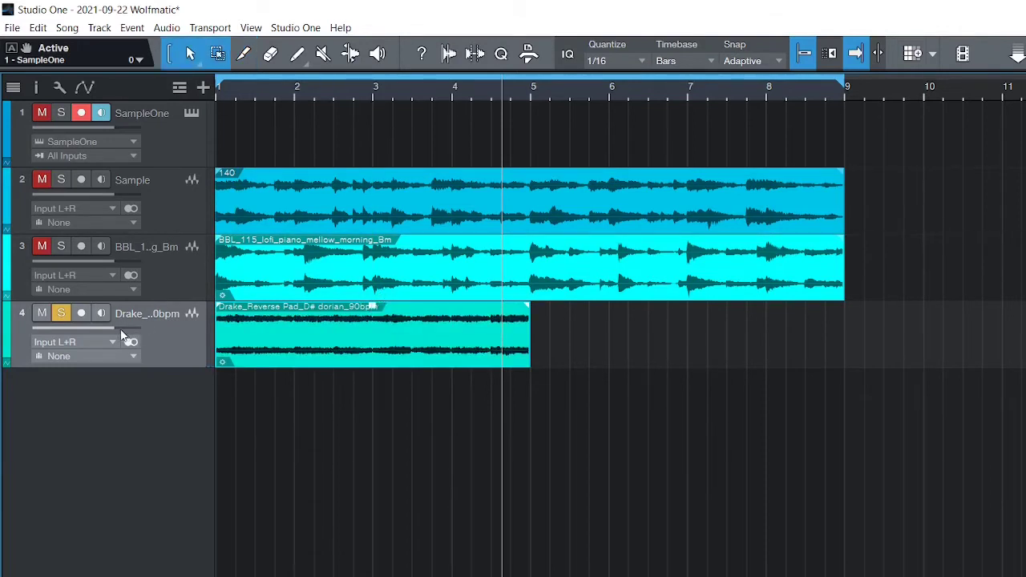
{"action": "left_click_drag", "start_coordinate": [121, 332], "coordinate": [95, 326]}
Audition the pad clip from bar 3 and split it halfway through bar 3 and at bar 4
{"action": "left_click", "coordinate": [365, 95]}
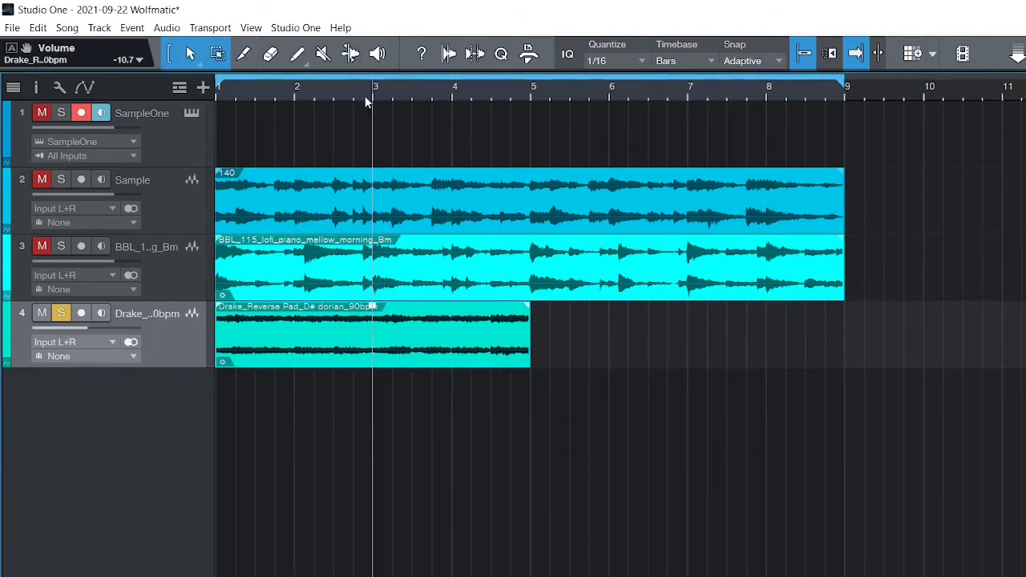
{"action": "key", "text": "space"}
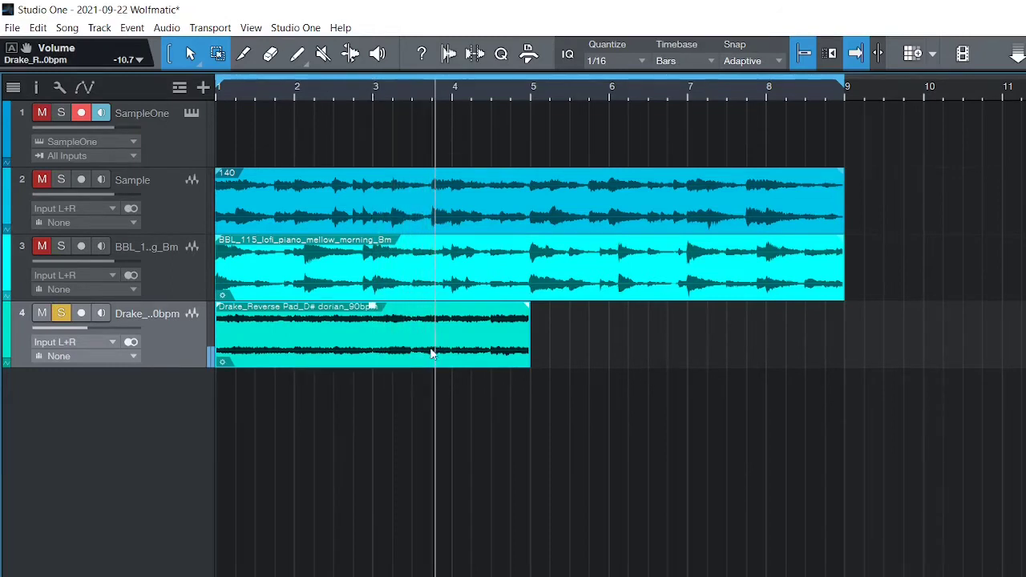
{"action": "key", "text": "space"}
{"action": "left_click", "coordinate": [414, 93]}
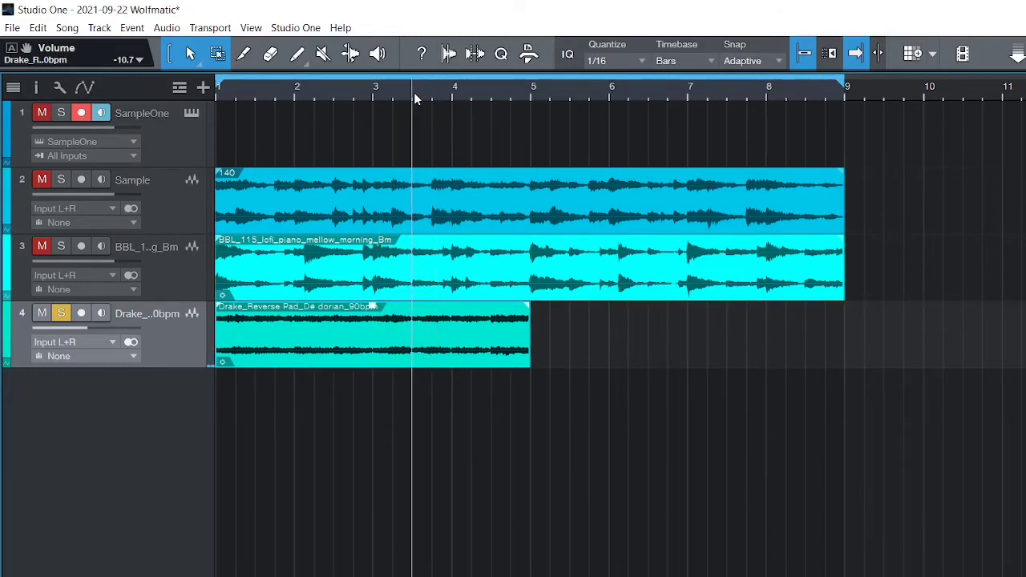
{"action": "left_click", "coordinate": [244, 53]}
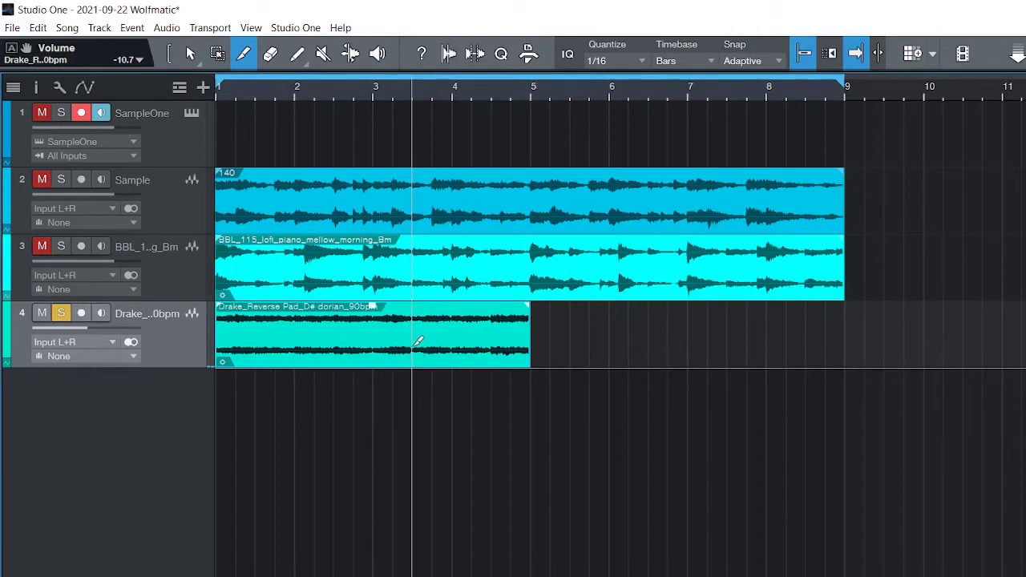
{"action": "mouse_move", "coordinate": [417, 345]}
{"action": "left_mouse_down"}
{"action": "mouse_move", "coordinate": [415, 337]}
{"action": "mouse_move", "coordinate": [453, 337]}
{"action": "left_mouse_up"}
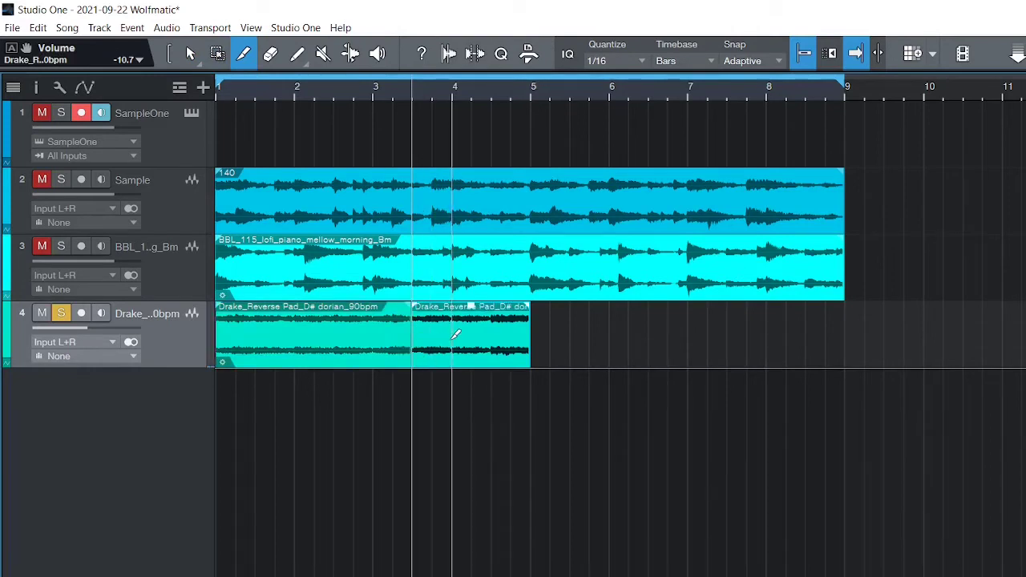
Send the short middle piece of the pad clip to a new SampleOne instrument
{"action": "left_click", "coordinate": [190, 53]}
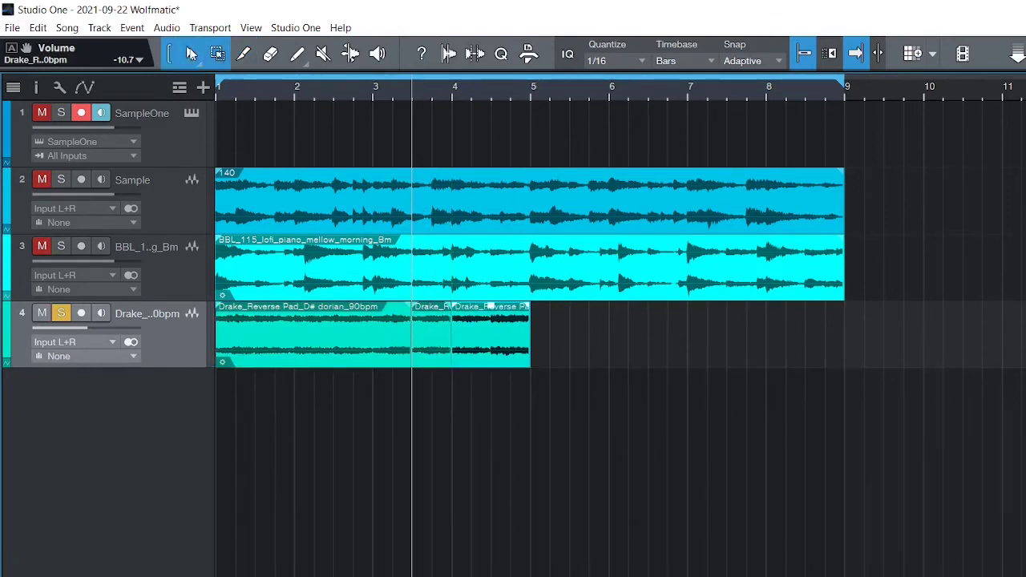
{"action": "left_click", "coordinate": [429, 345]}
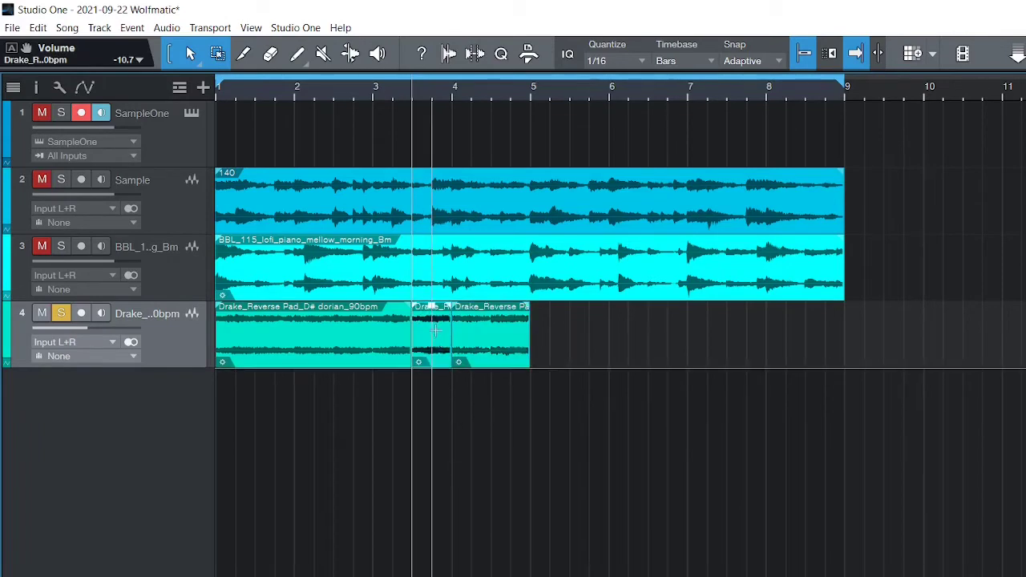
{"action": "right_click", "coordinate": [431, 347]}
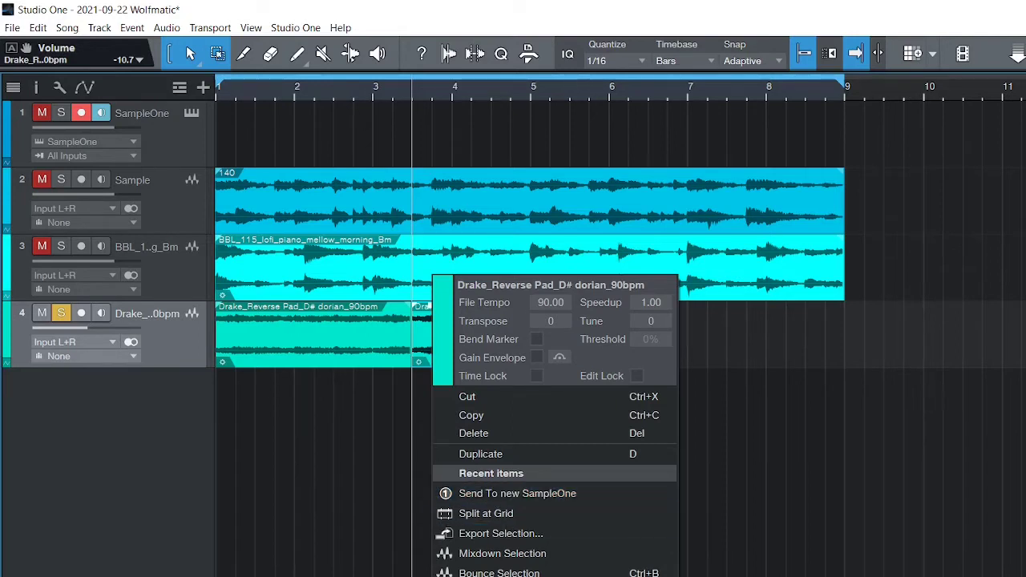
{"action": "mouse_move", "coordinate": [561, 574]}
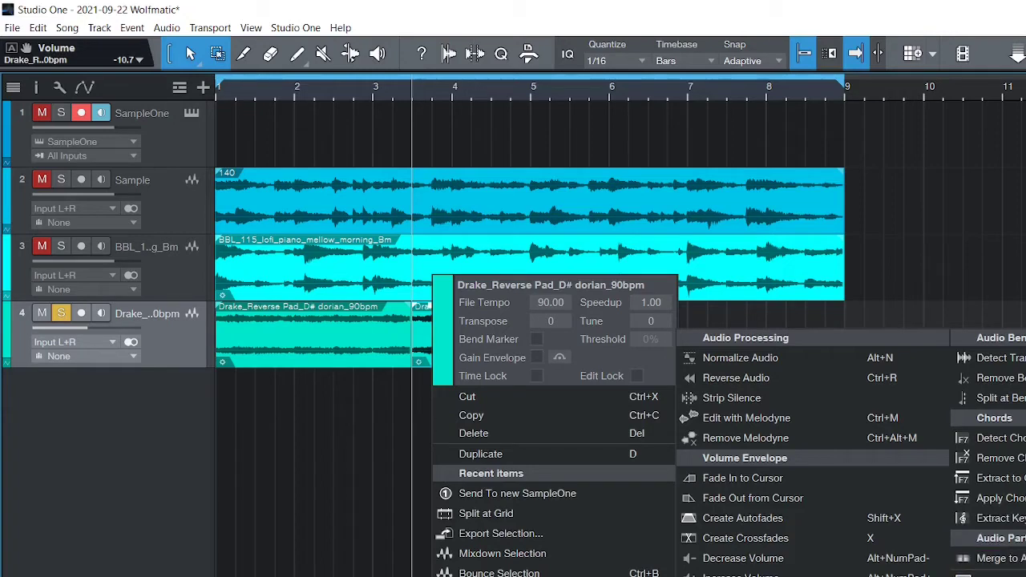
{"action": "left_click", "coordinate": [517, 494]}
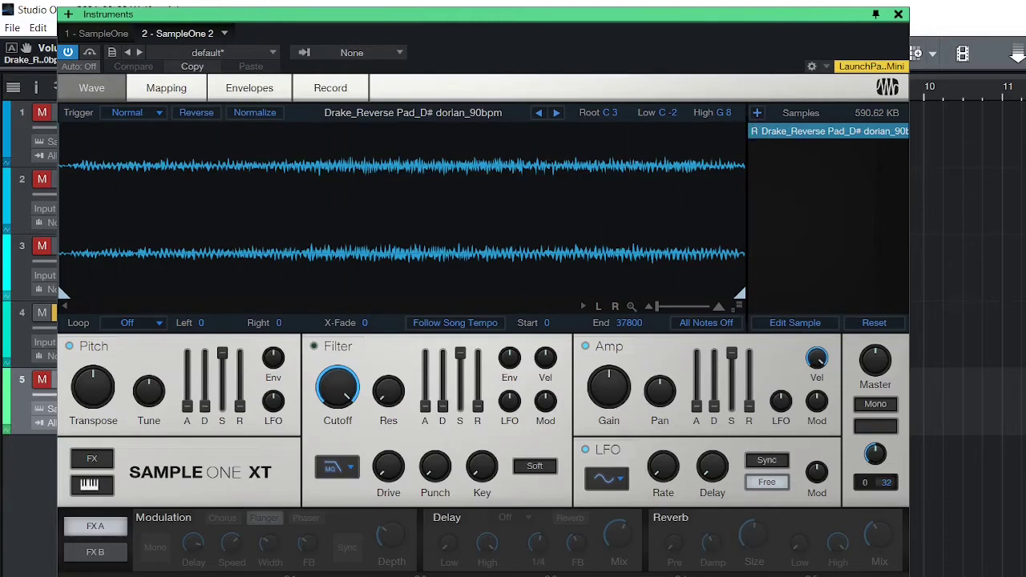
Turn on the Reverb and Delay effects in SampleOne 2's FX A bank and close the instrument window
{"action": "left_click", "coordinate": [680, 515]}
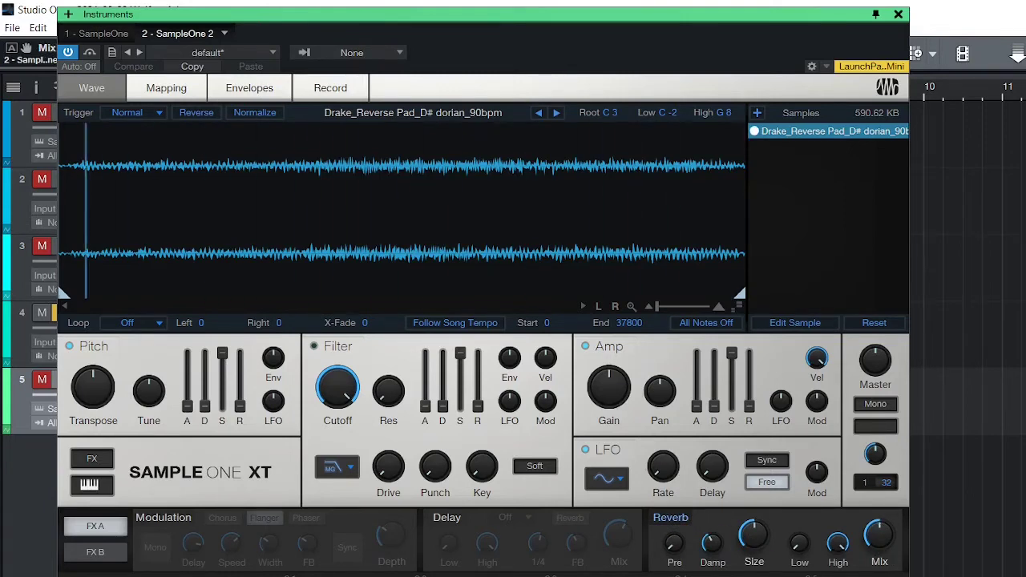
{"action": "left_click", "coordinate": [449, 519]}
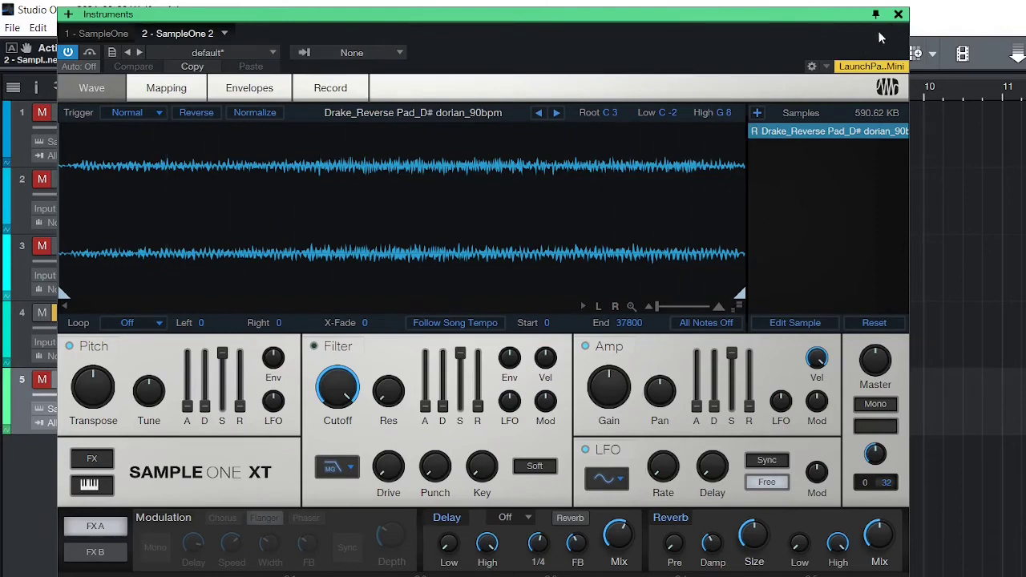
{"action": "left_click", "coordinate": [899, 15]}
Remove the Drake pad audio track, and remove the SampleOne 2 track together with its instrument
{"action": "right_click", "coordinate": [172, 429]}
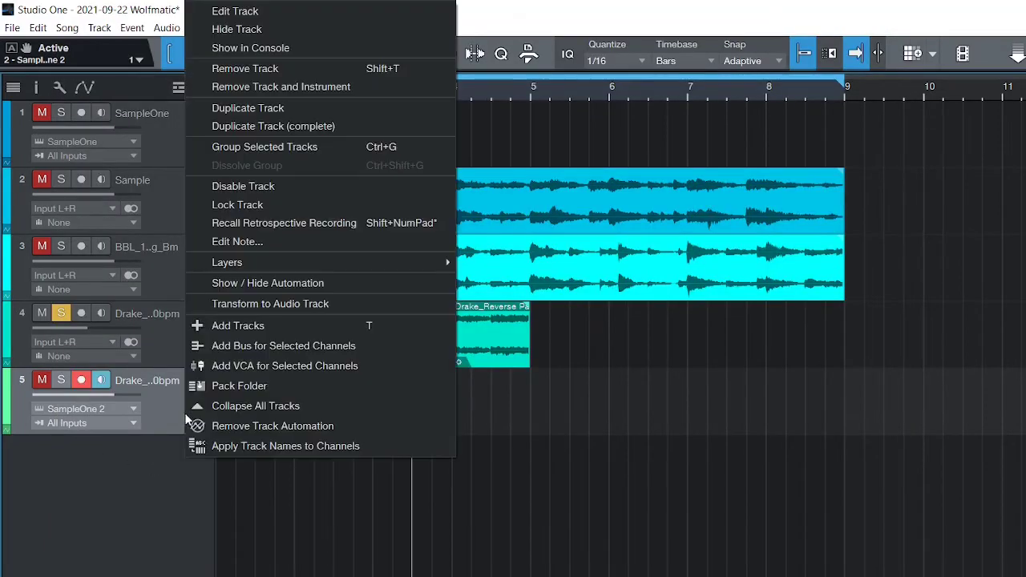
{"action": "left_click", "coordinate": [176, 359]}
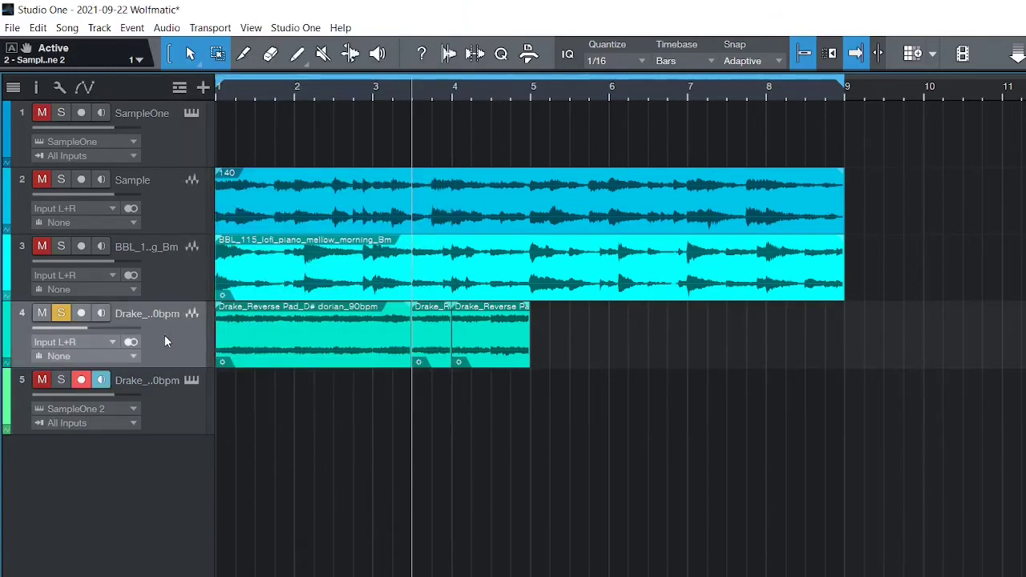
{"action": "right_click", "coordinate": [169, 336]}
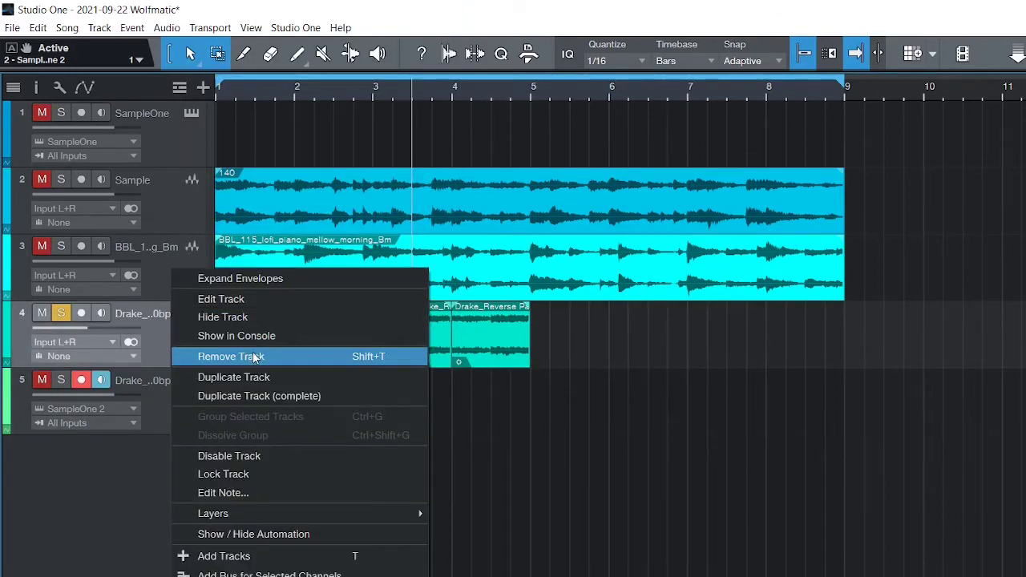
{"action": "left_click", "coordinate": [255, 356]}
{"action": "right_click", "coordinate": [181, 345]}
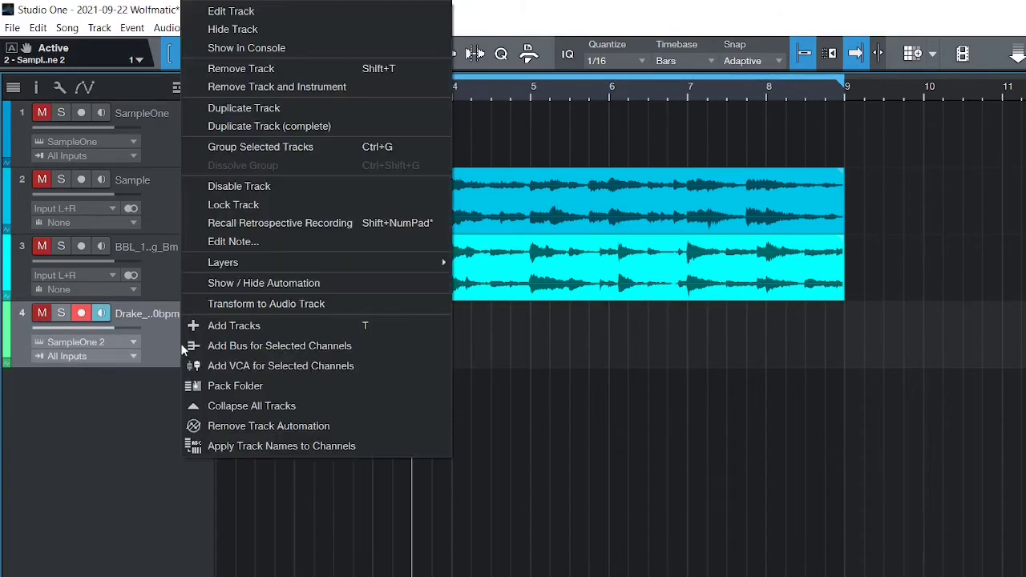
{"action": "left_click", "coordinate": [291, 87]}
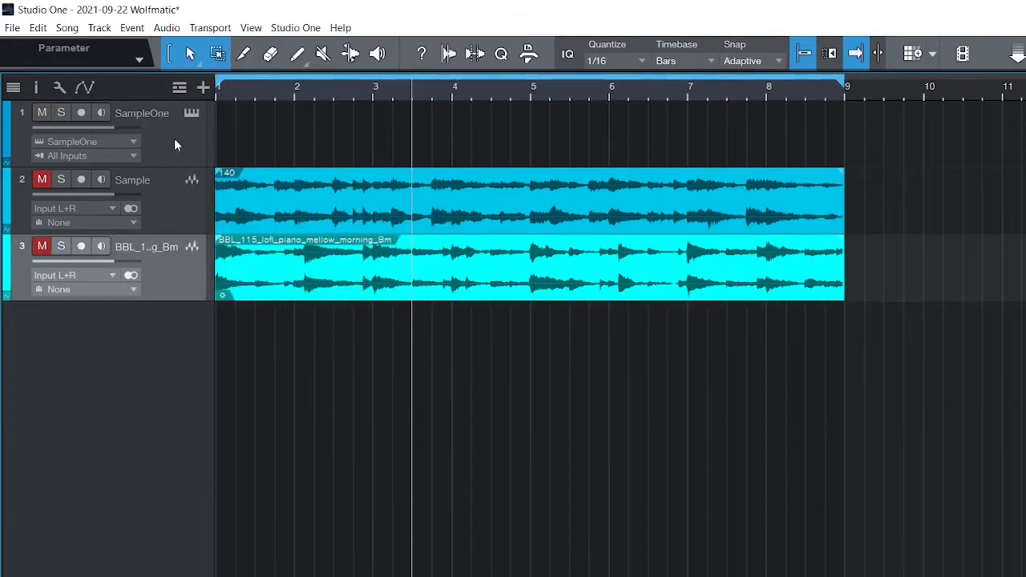
Select the SampleOne track, solo the Sample audio track and play the song from the start
{"action": "left_click", "coordinate": [175, 140]}
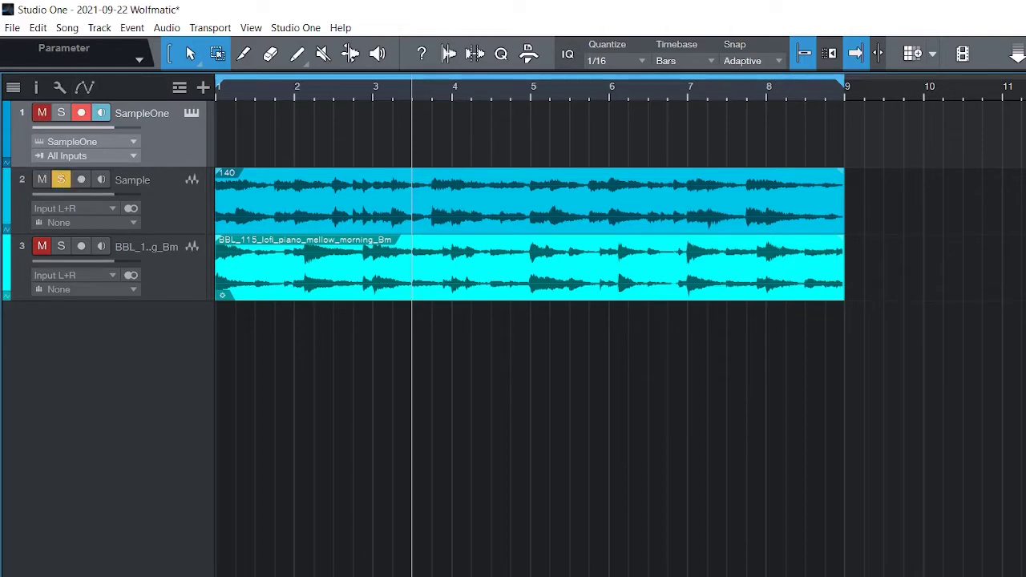
{"action": "key", "text": "Home"}
{"action": "key", "text": "space"}
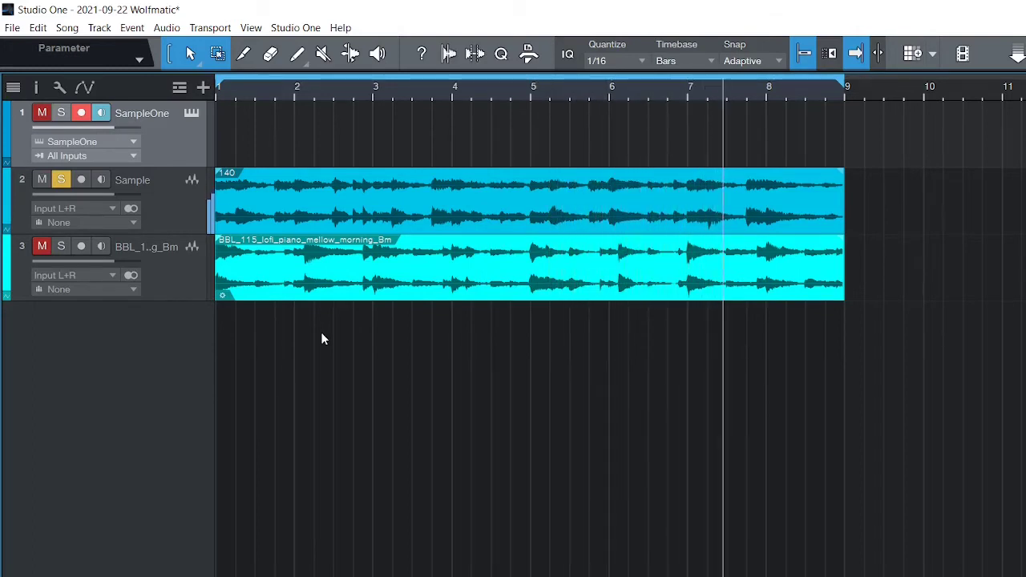
{"action": "key", "text": "space"}
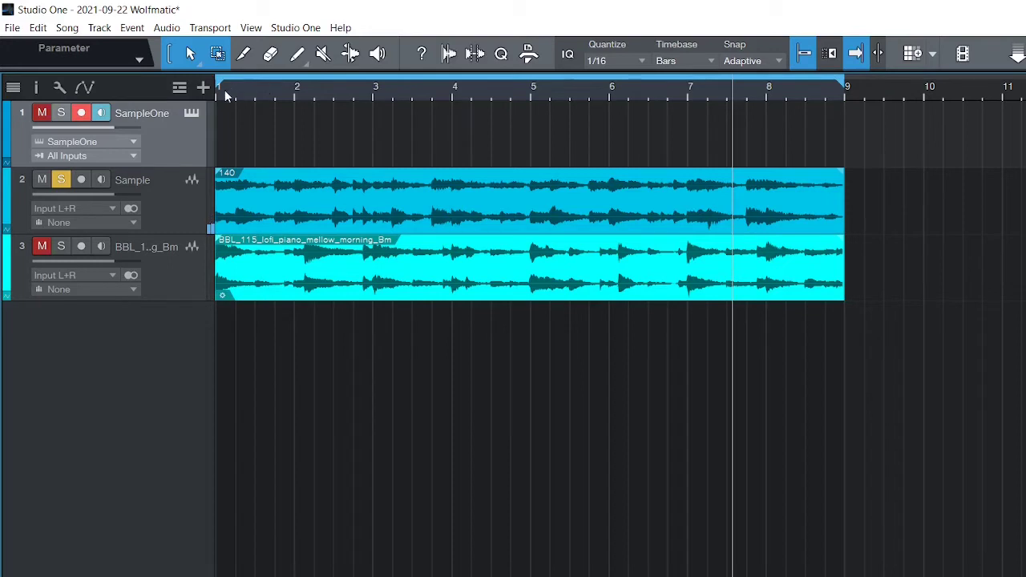
Split the 140 clip on the Sample track at bar 5
{"action": "left_click", "coordinate": [244, 55]}
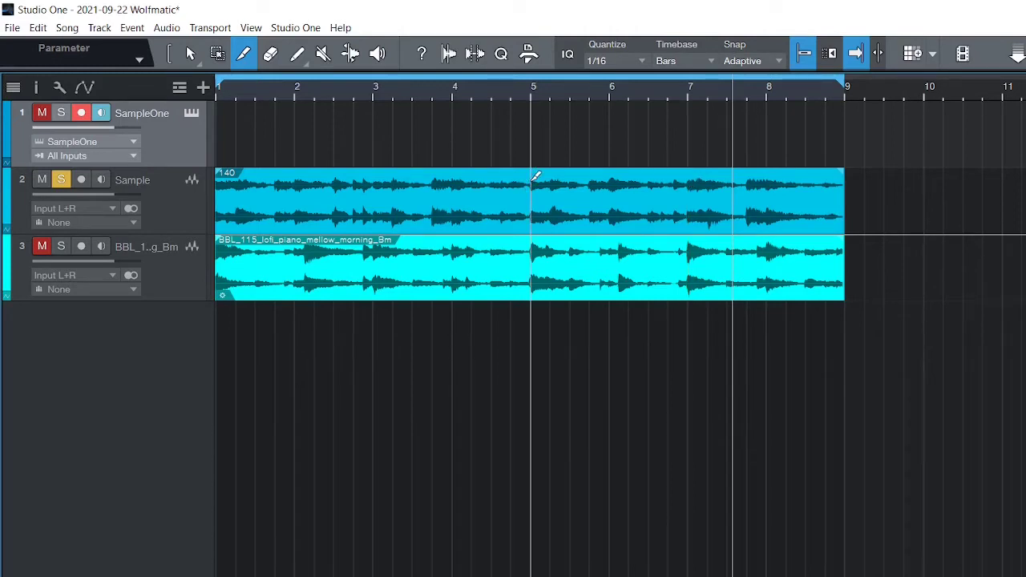
{"action": "left_click", "coordinate": [533, 178]}
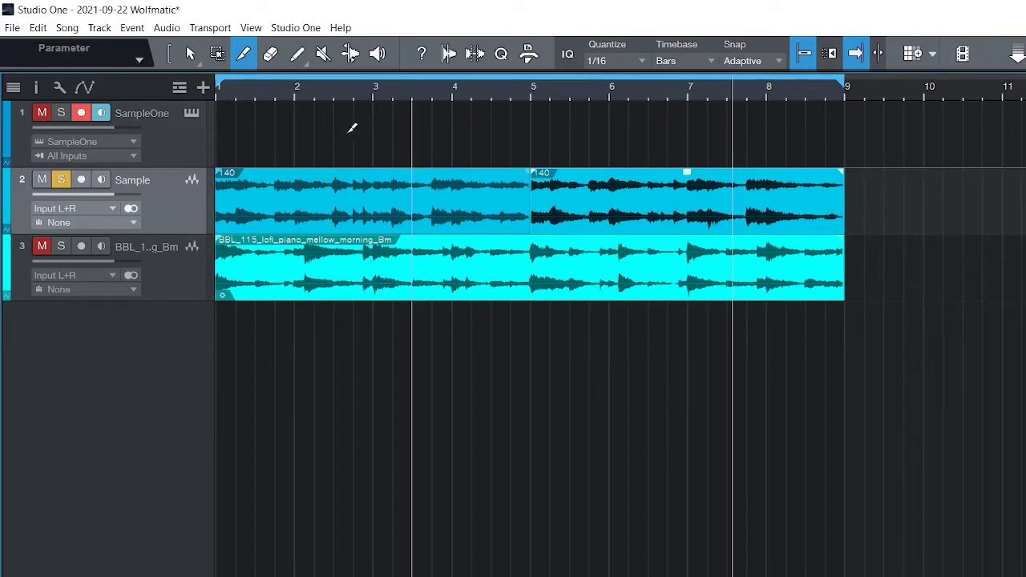
{"action": "left_click", "coordinate": [191, 53]}
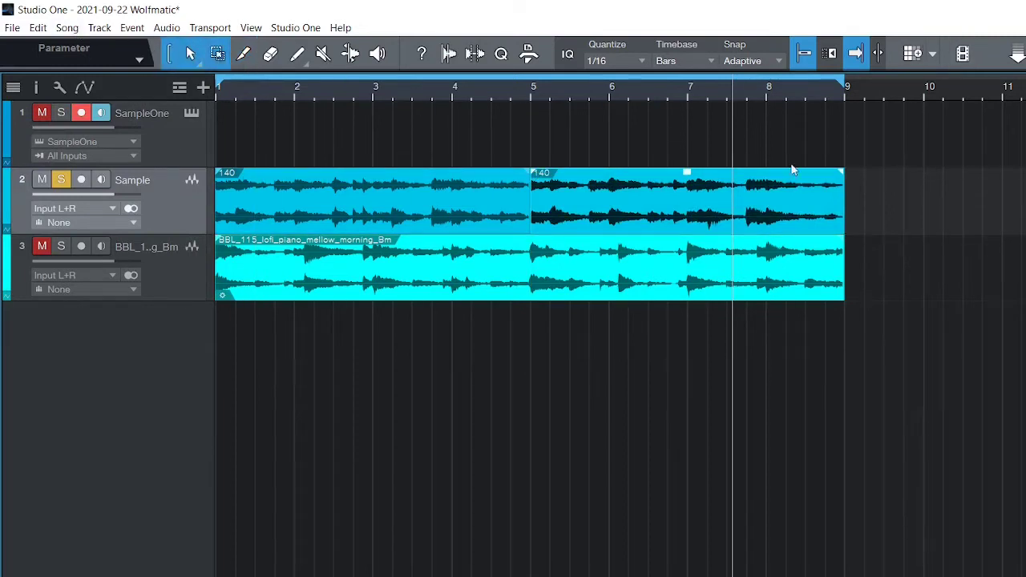
Send the second 140 clip piece, at bars 5 to 9, to a new SampleOne, review the instrument window and close it
{"action": "right_click", "coordinate": [699, 215]}
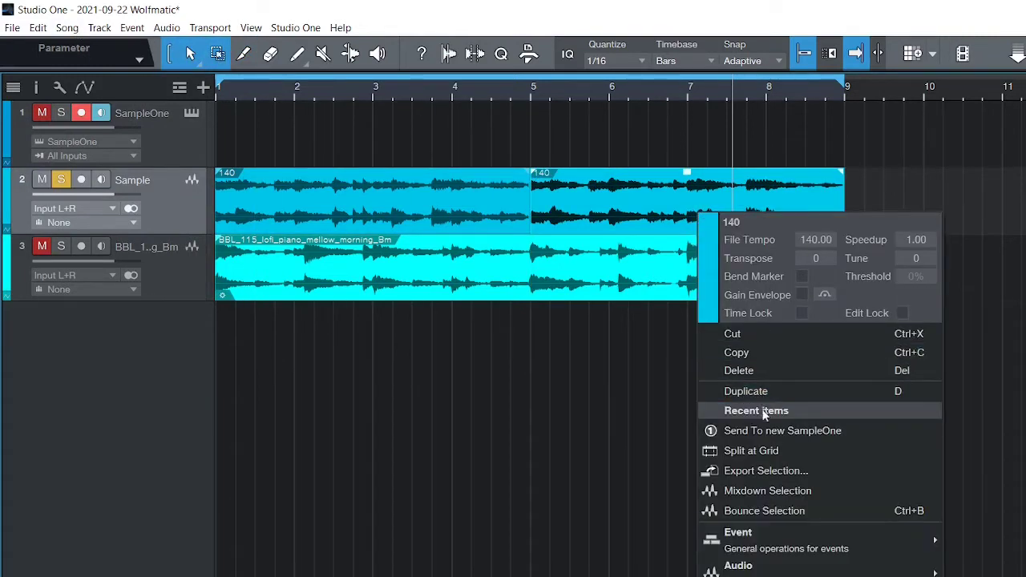
{"action": "left_click", "coordinate": [775, 431]}
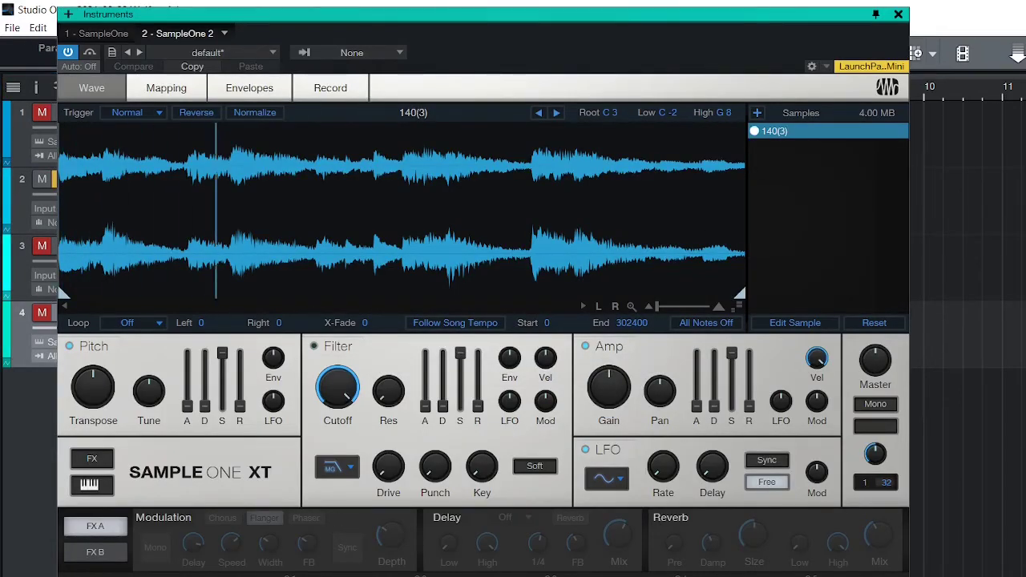
{"action": "left_click", "coordinate": [899, 15]}
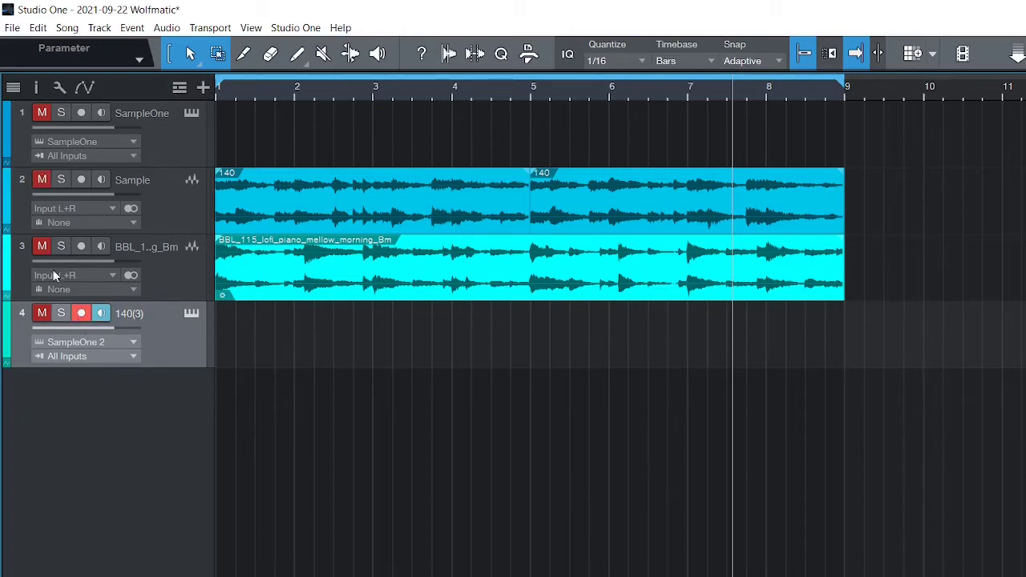
{"action": "left_click", "coordinate": [190, 316]}
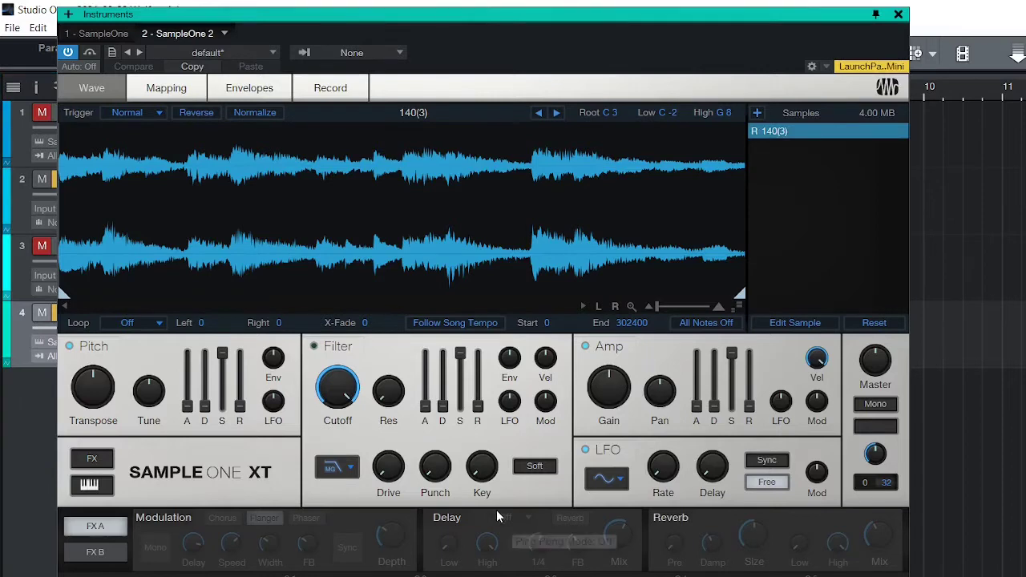
{"action": "left_click", "coordinate": [899, 15]}
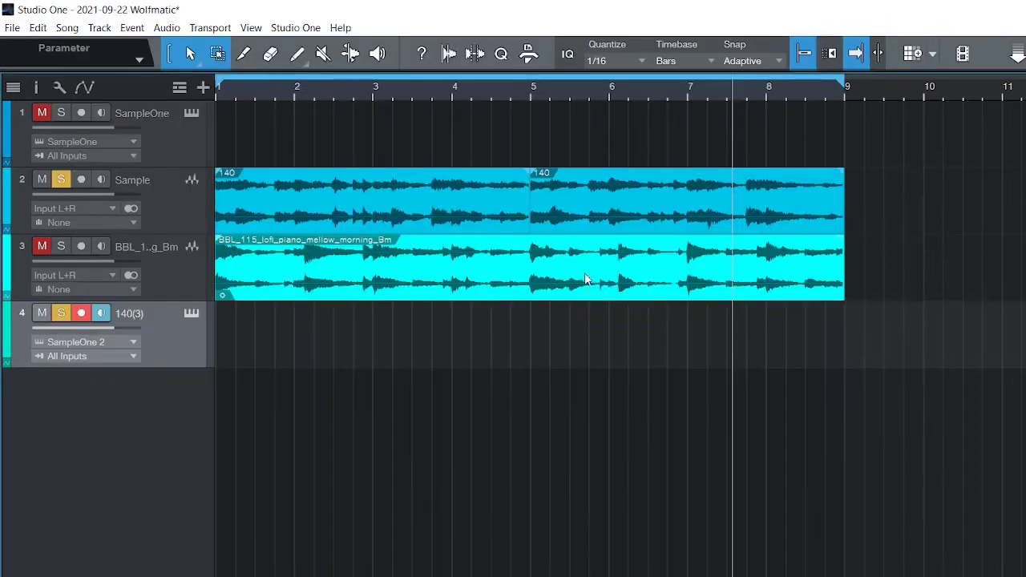
Create an instrument part on the 140(3) track, trim its start to bar 5 and open it for note editing
{"action": "double_click", "coordinate": [538, 348]}
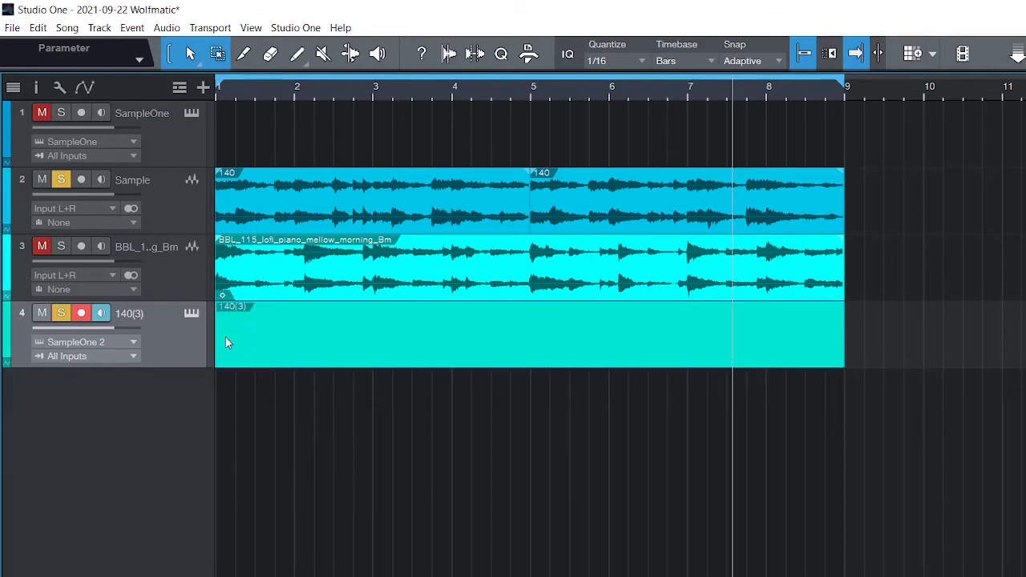
{"action": "left_click_drag", "start_coordinate": [225, 337], "coordinate": [535, 338]}
{"action": "double_click", "coordinate": [585, 337]}
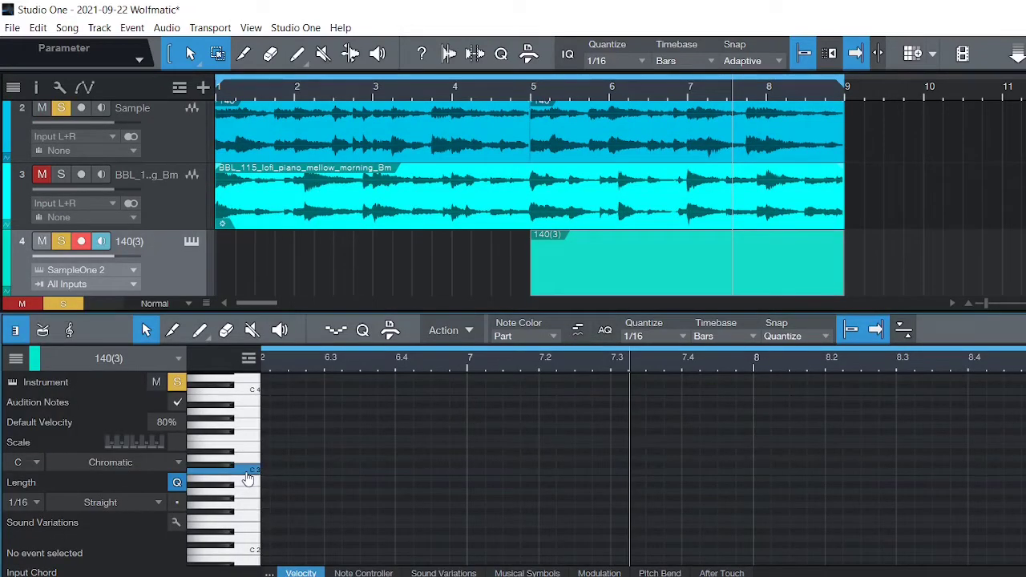
Draw a C 2 note in the 140(3) part that spans from bar 5 to bar 9
{"action": "left_click", "coordinate": [527, 89]}
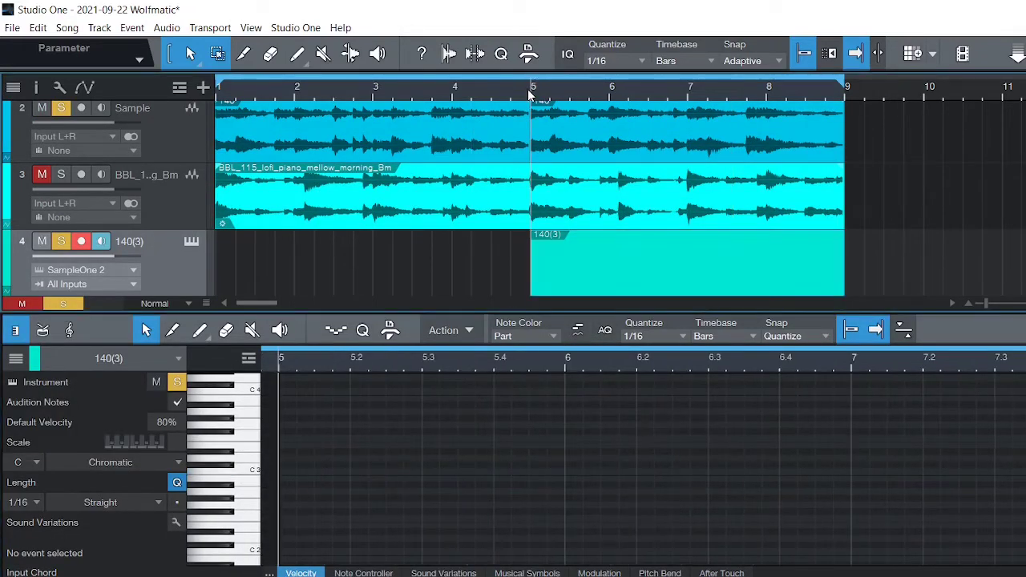
{"action": "left_click", "coordinate": [282, 478]}
{"action": "left_click_drag", "start_coordinate": [289, 479], "coordinate": [850, 485]}
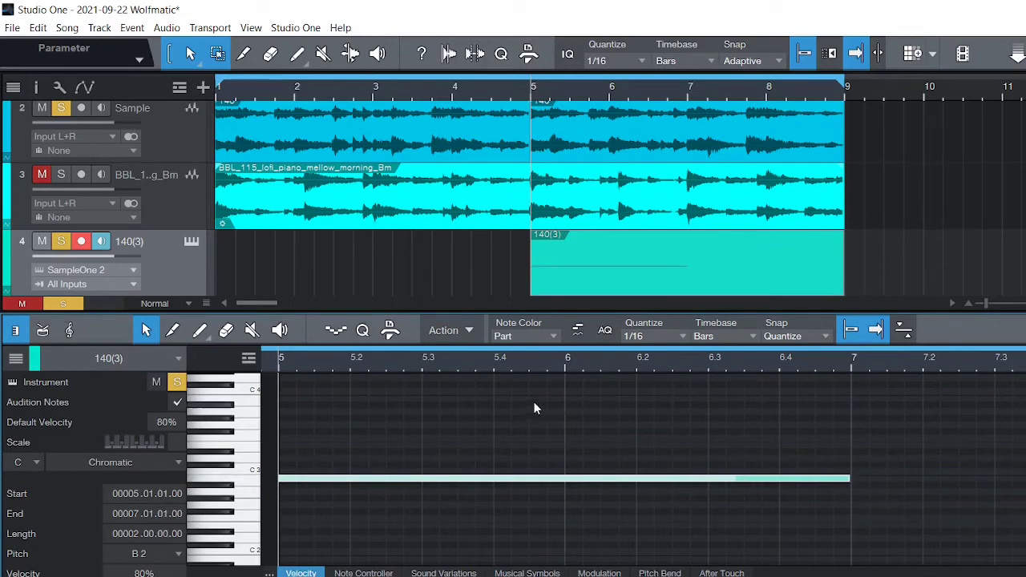
{"action": "scroll", "coordinate": [534, 404], "scroll_direction": "down", "scroll_amount": 1}
{"action": "left_click_drag", "start_coordinate": [320, 476], "coordinate": [321, 548]}
{"action": "left_click_drag", "start_coordinate": [617, 359], "coordinate": [617, 499]}
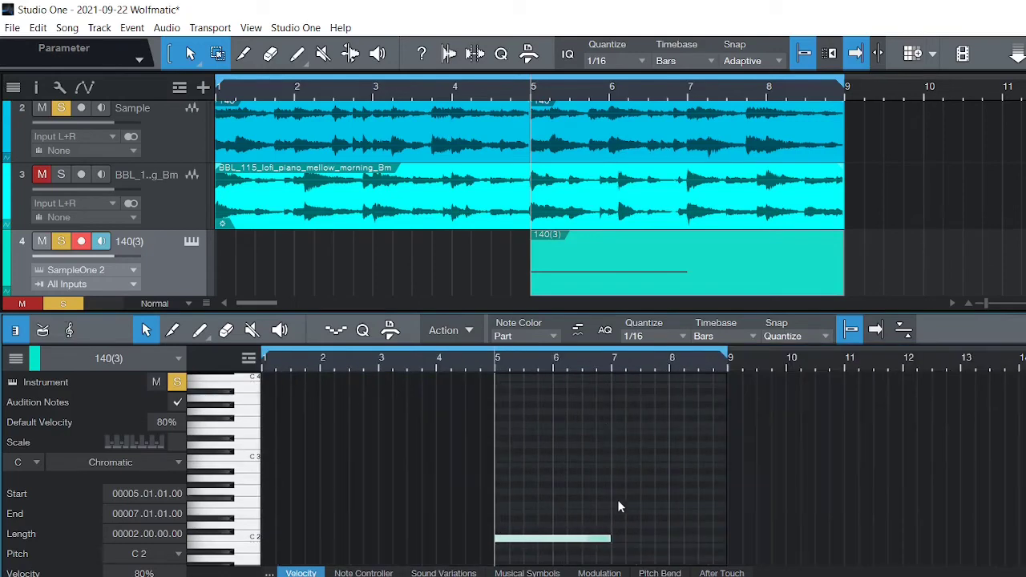
{"action": "left_click_drag", "start_coordinate": [614, 539], "coordinate": [726, 540]}
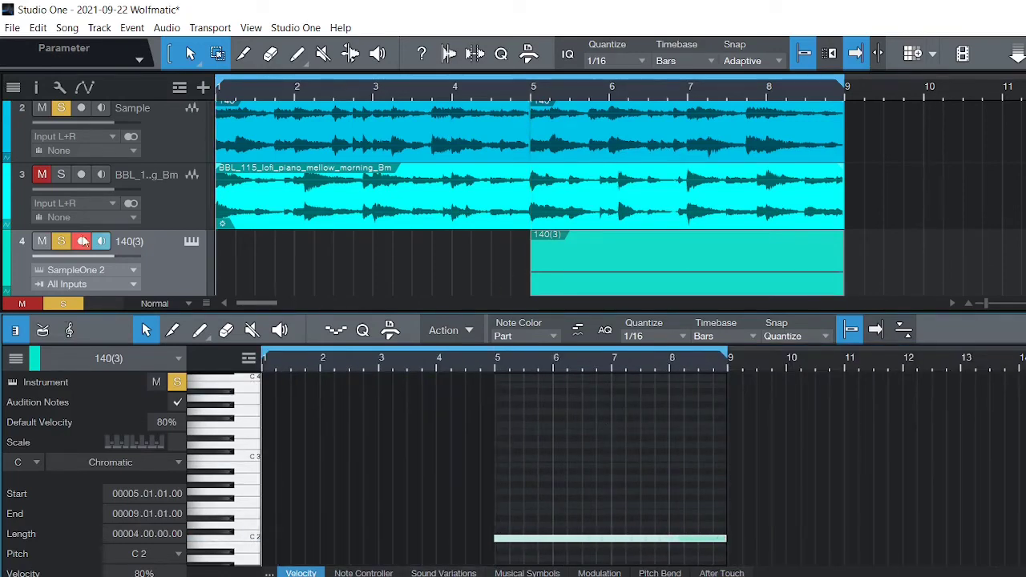
Play the song, mute the second 140 clip on the Sample track from bar 5, and close the editor
{"action": "key", "text": "space"}
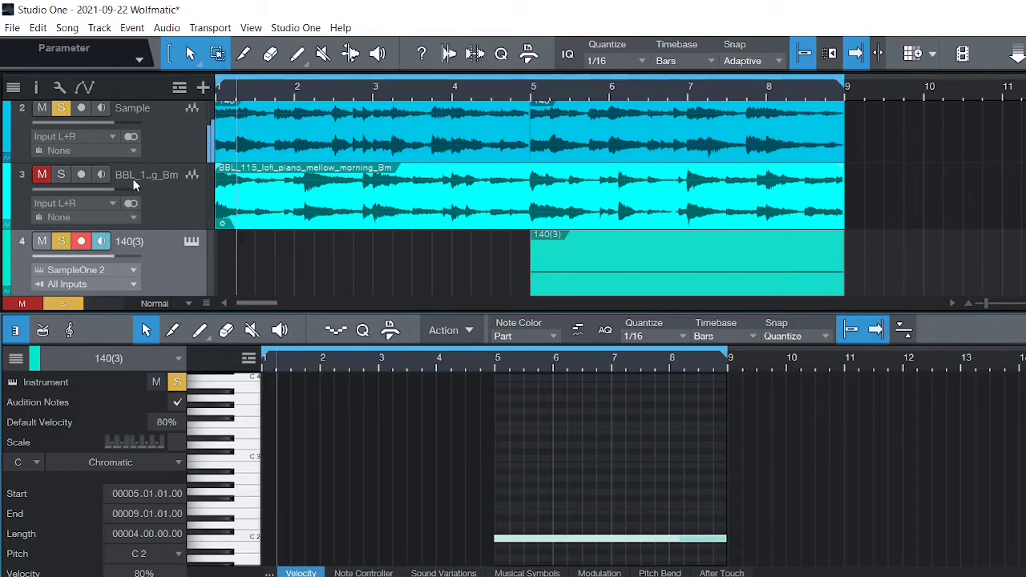
{"action": "left_click", "coordinate": [616, 134]}
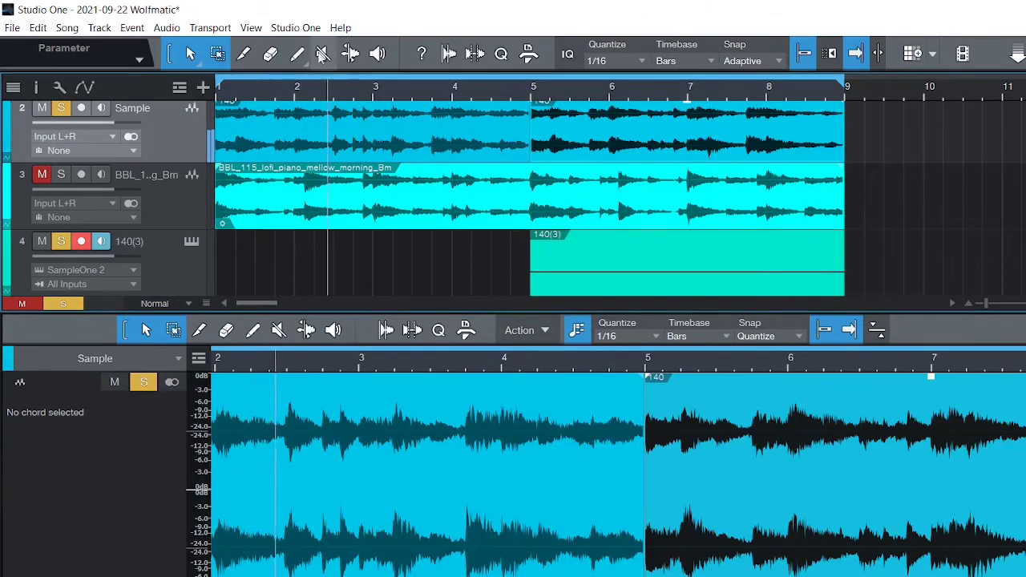
{"action": "key", "text": "6"}
{"action": "left_click", "coordinate": [631, 134]}
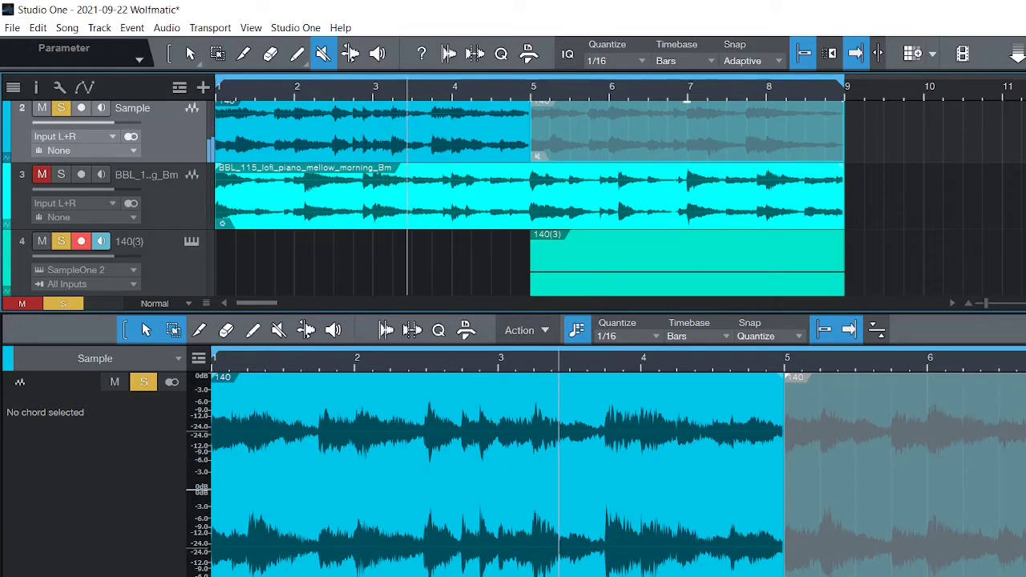
{"action": "key", "text": "F2"}
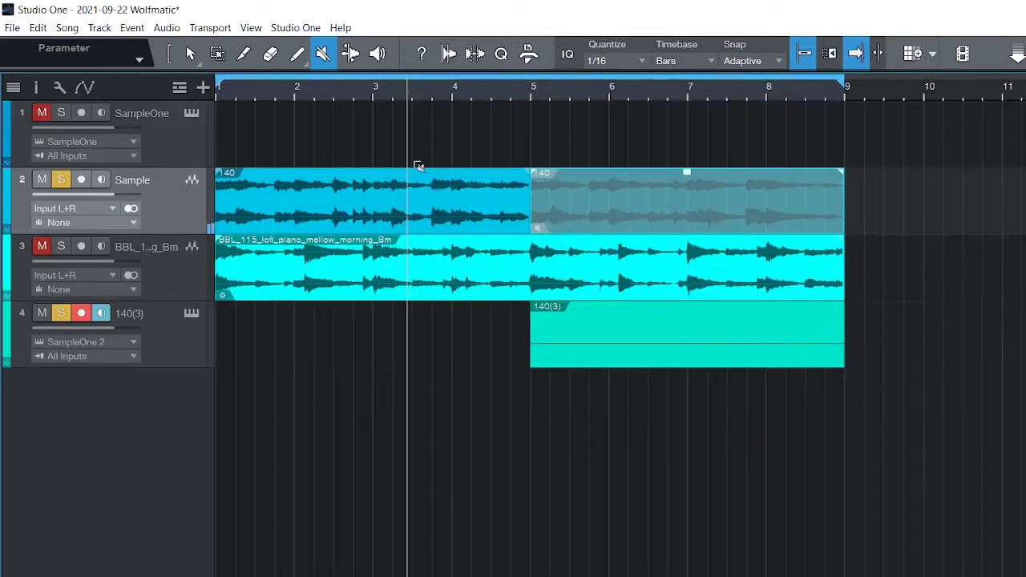
Remove the Sample track and the 140(3) track with its instrument, and leave the BBL piano track unmuted
{"action": "right_click", "coordinate": [169, 214]}
{"action": "left_click", "coordinate": [228, 297]}
{"action": "right_click", "coordinate": [169, 270]}
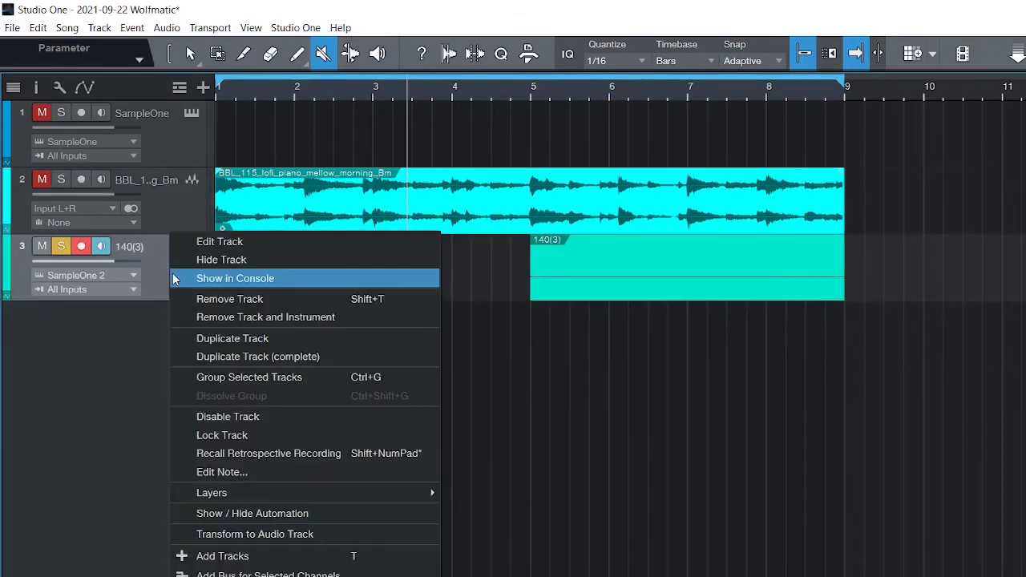
{"action": "left_click", "coordinate": [257, 319]}
{"action": "left_click", "coordinate": [42, 181]}
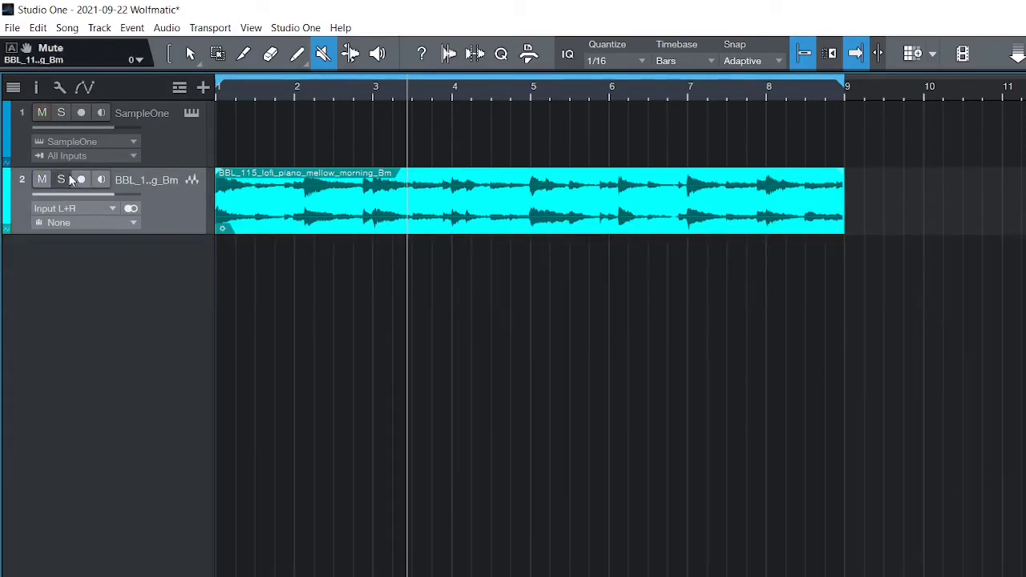
Play the BBL piano loop from the start of the song to audition its opening chord
{"action": "key", "text": "comma"}
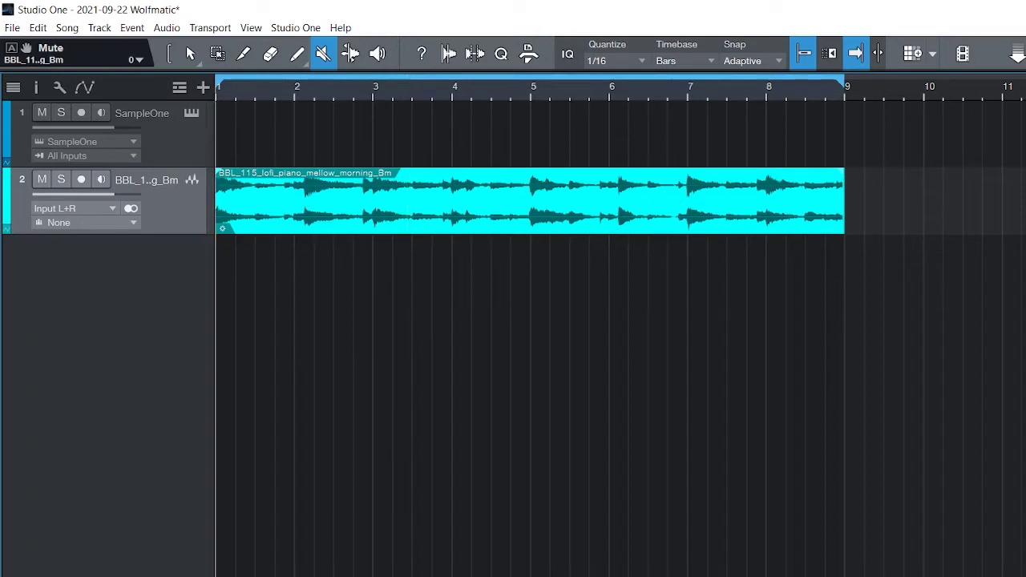
{"action": "key", "text": "space"}
{"action": "key", "text": "space"}
{"action": "key", "text": "space"}
{"action": "key", "text": "space"}
{"action": "key", "text": "space"}
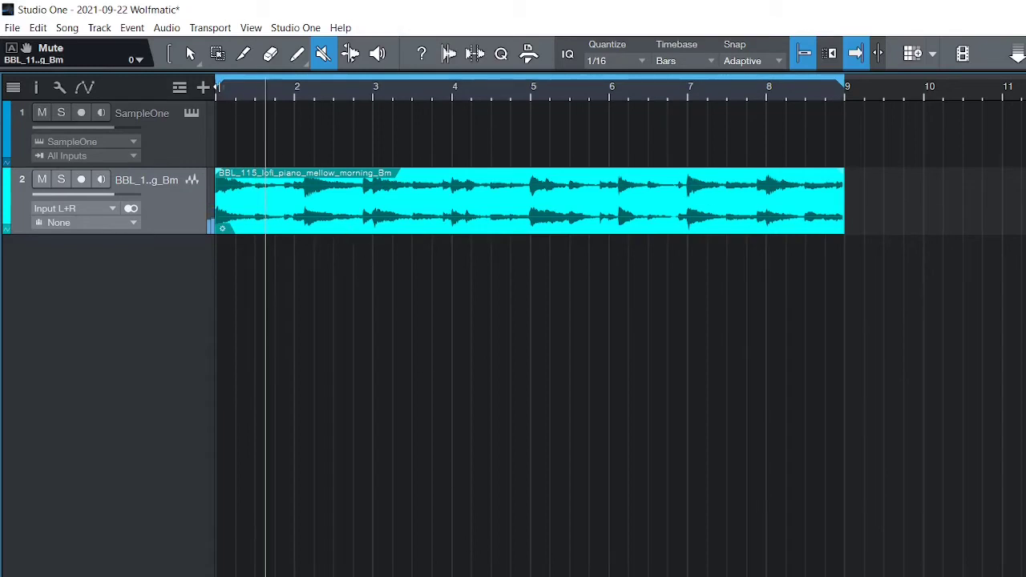
Split the BBL piano clip at beat 1.3 and delete the piece after the split
{"action": "scroll", "coordinate": [225, 88], "scroll_direction": "up", "scroll_amount": 2, "text": "ctrl"}
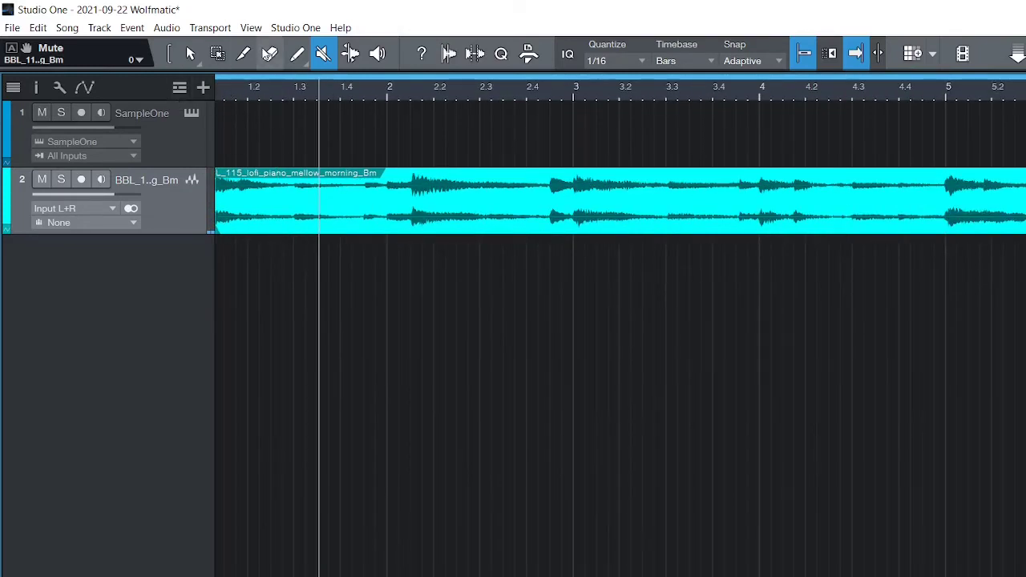
{"action": "left_click", "coordinate": [243, 53]}
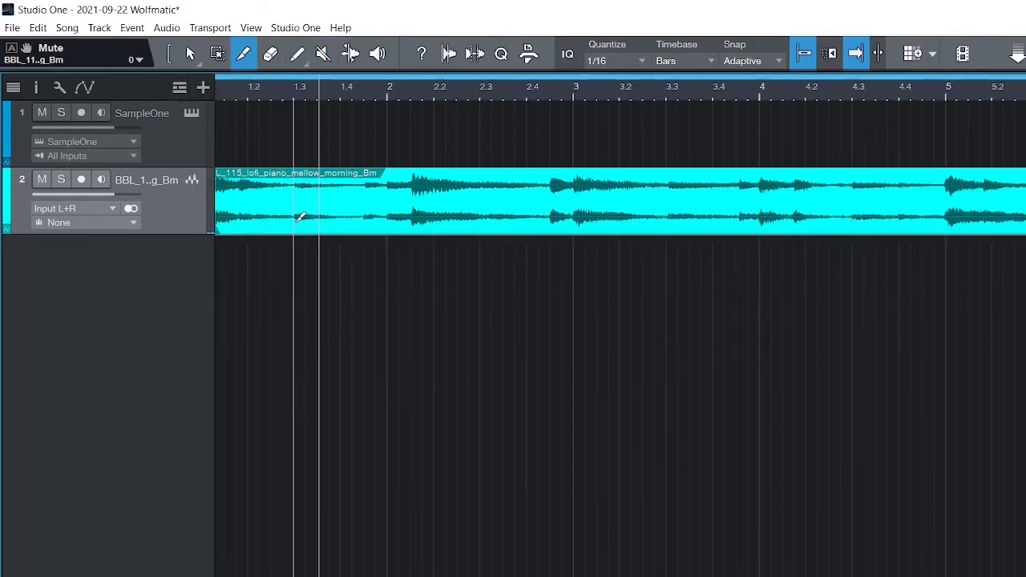
{"action": "left_click", "coordinate": [300, 217]}
{"action": "left_click", "coordinate": [193, 53]}
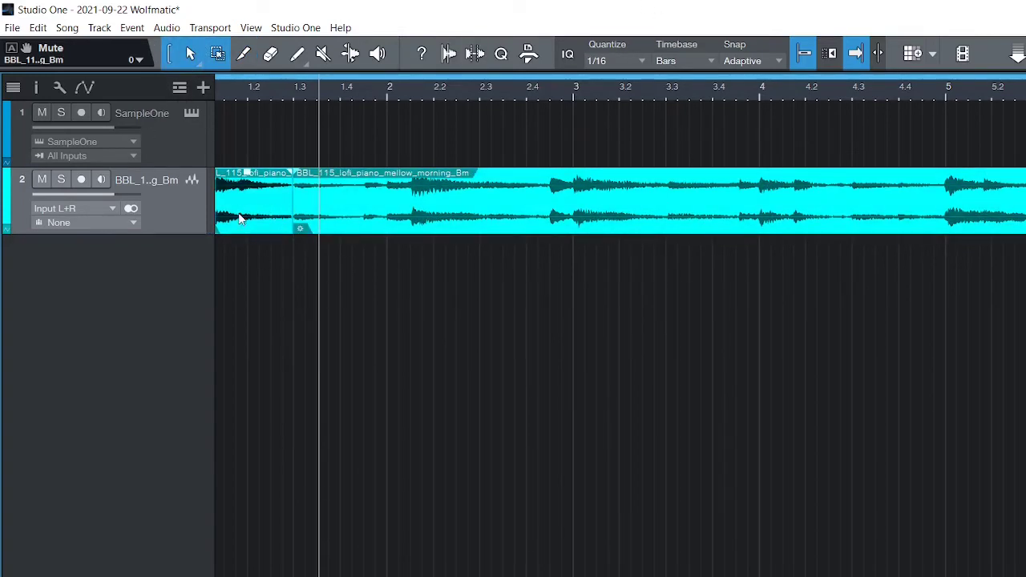
{"action": "right_click", "coordinate": [241, 219]}
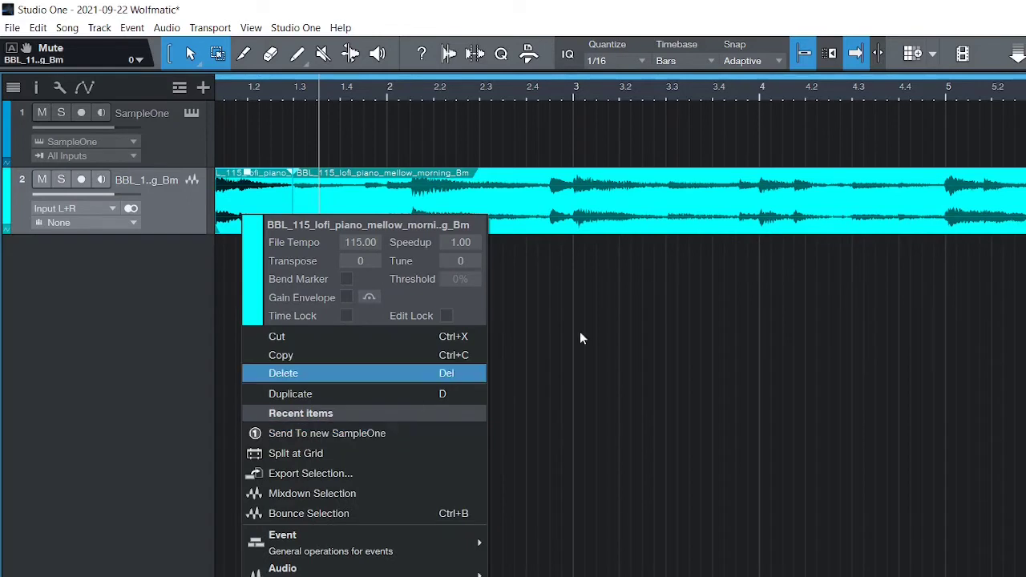
{"action": "left_click", "coordinate": [366, 202]}
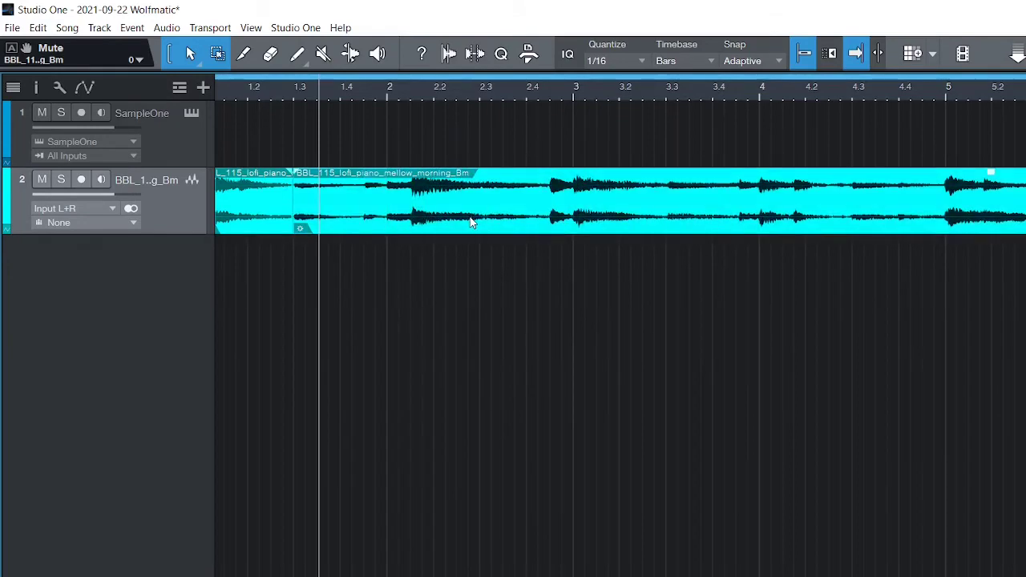
{"action": "key", "text": "Delete"}
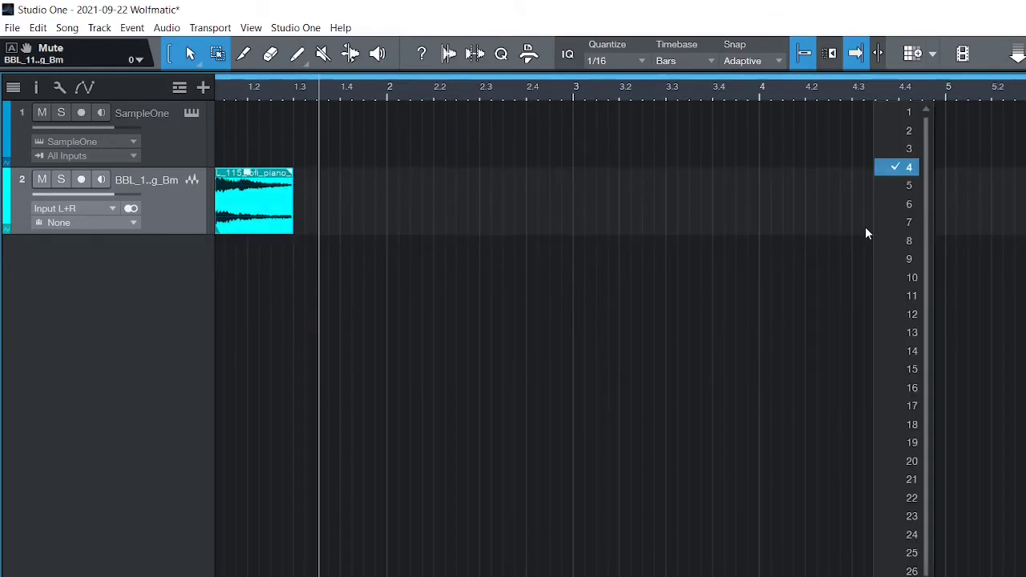
Play the remaining piano chord piece to judge where it should end
{"action": "left_click", "coordinate": [912, 61]}
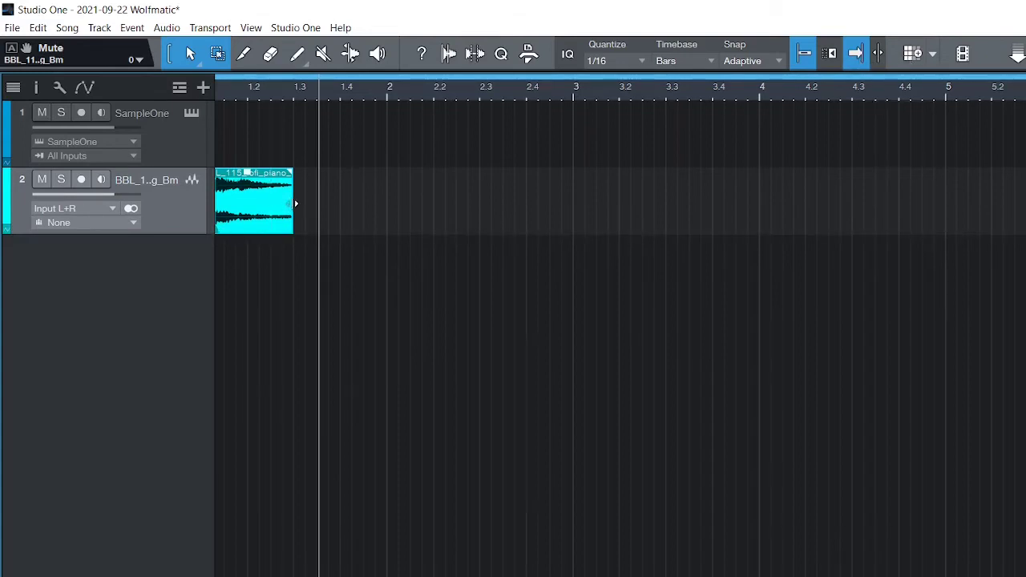
{"action": "key", "text": "space"}
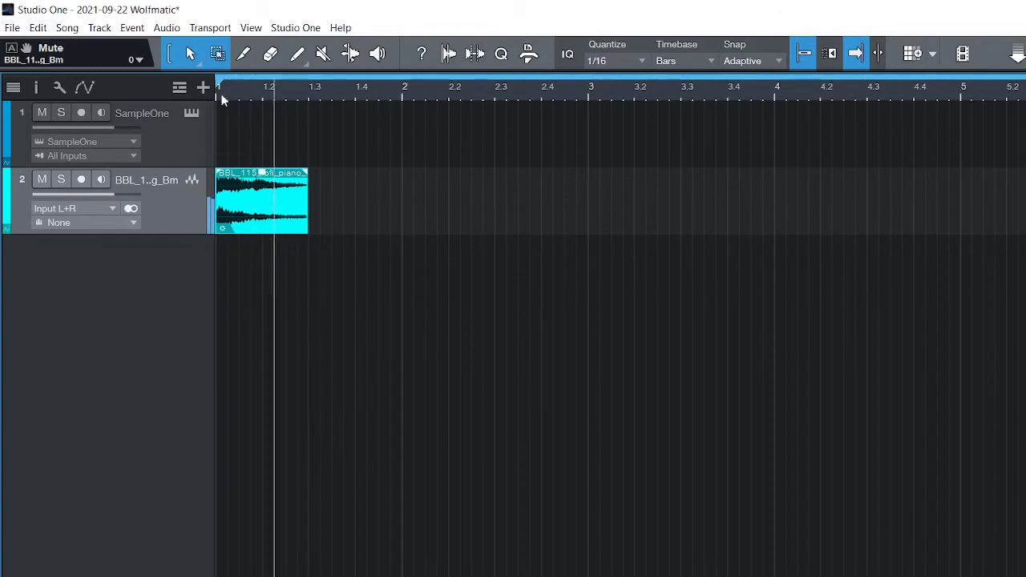
{"action": "scroll", "coordinate": [220, 96], "scroll_direction": "up", "scroll_amount": 3}
{"action": "scroll", "coordinate": [220, 96], "scroll_direction": "up", "scroll_amount": 2}
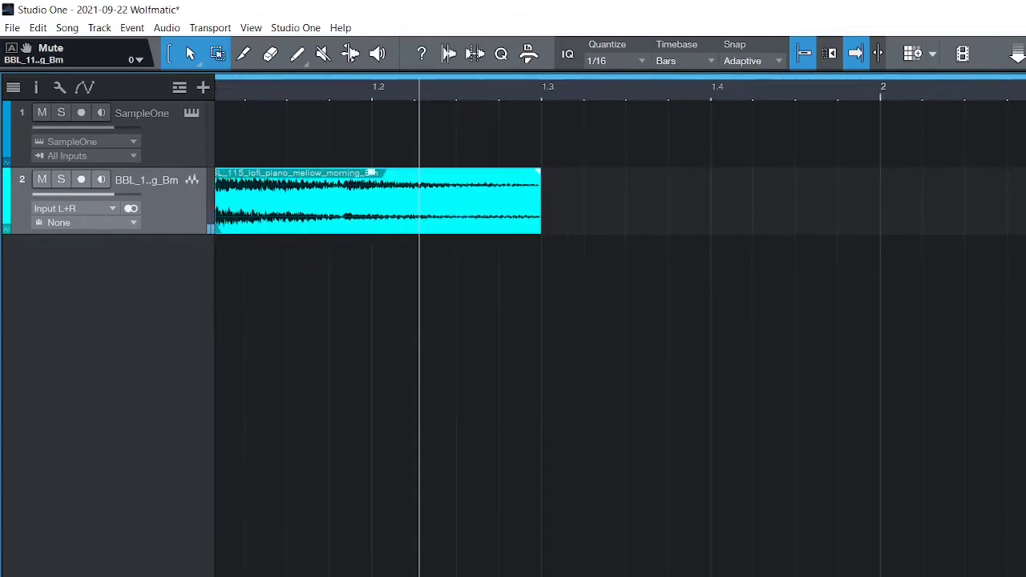
{"action": "key", "text": "space"}
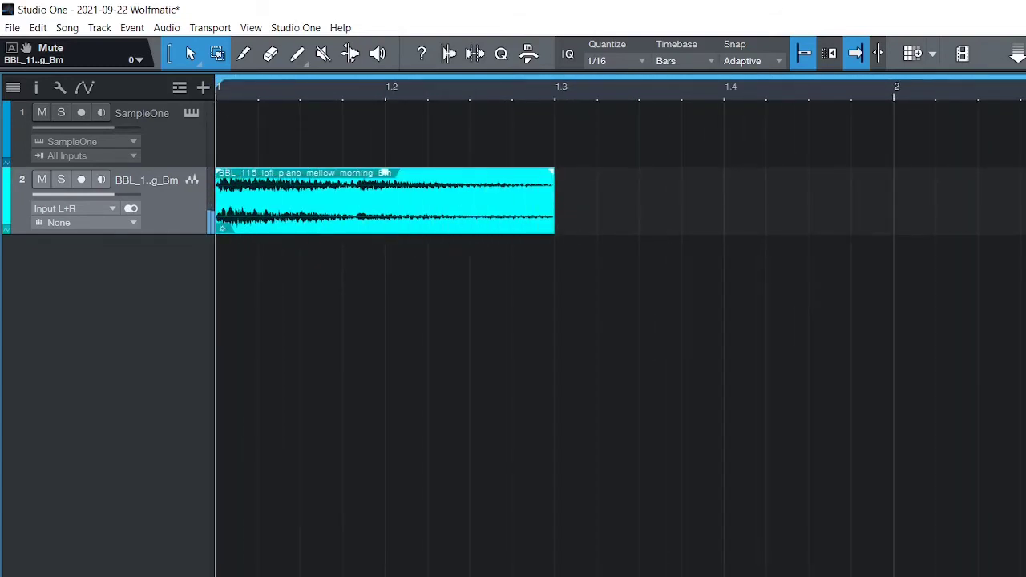
Shorten the end of the piano chord clip to about 0.8 beat, ending just before 1.2, and audition it
{"action": "left_click_drag", "start_coordinate": [553, 213], "coordinate": [365, 213]}
{"action": "key", "text": "space"}
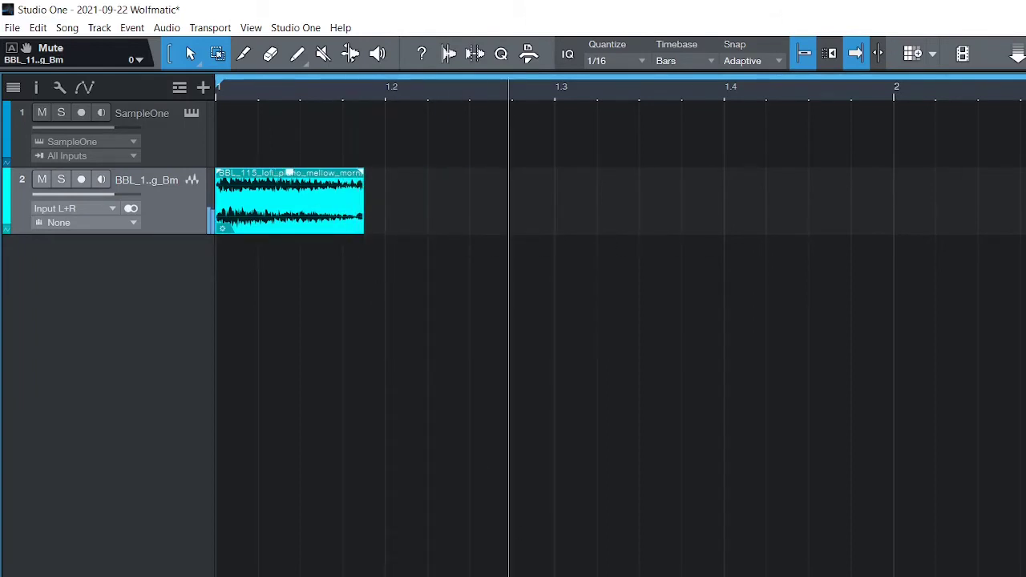
{"action": "key", "text": "space"}
{"action": "key", "text": "space"}
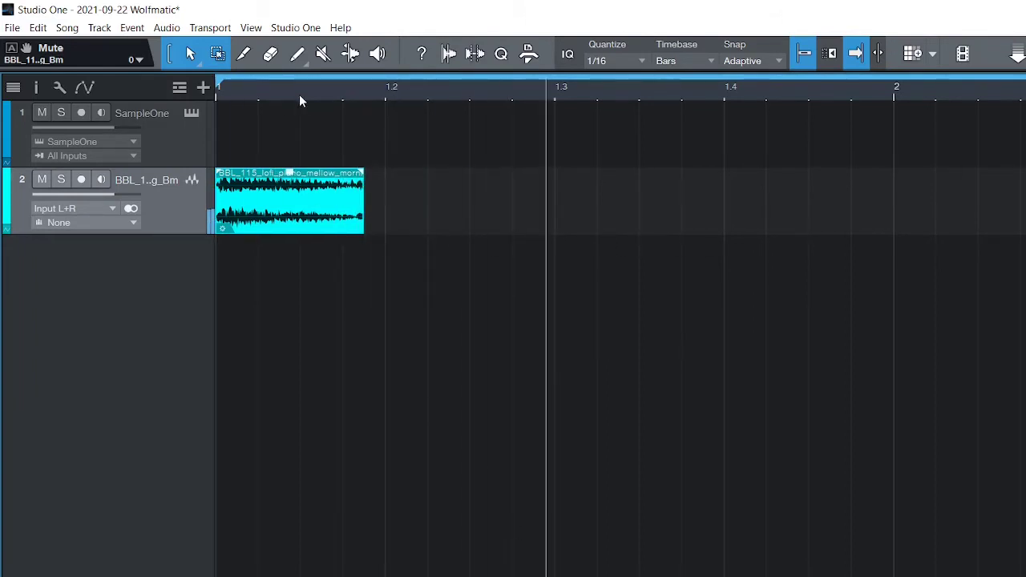
{"action": "scroll", "coordinate": [300, 101], "scroll_direction": "up", "scroll_amount": 3}
{"action": "left_click_drag", "start_coordinate": [444, 197], "coordinate": [430, 196]}
{"action": "key", "text": "space"}
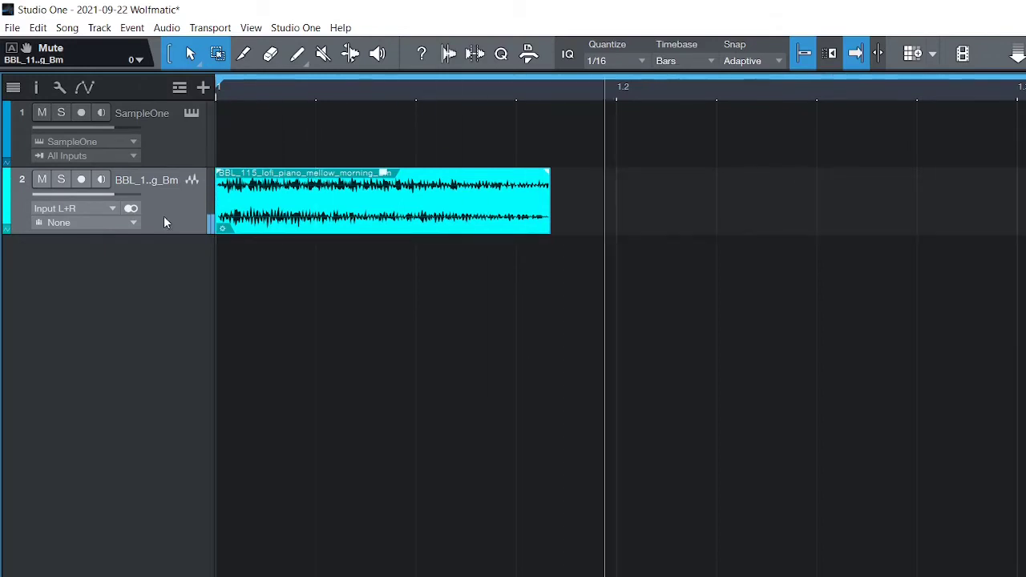
Show the mixer and insert MDynamicEq on the BBL piano audio channel from the recent effects
{"action": "right_click", "coordinate": [300, 211]}
{"action": "left_click", "coordinate": [235, 215]}
{"action": "key", "text": "F3"}
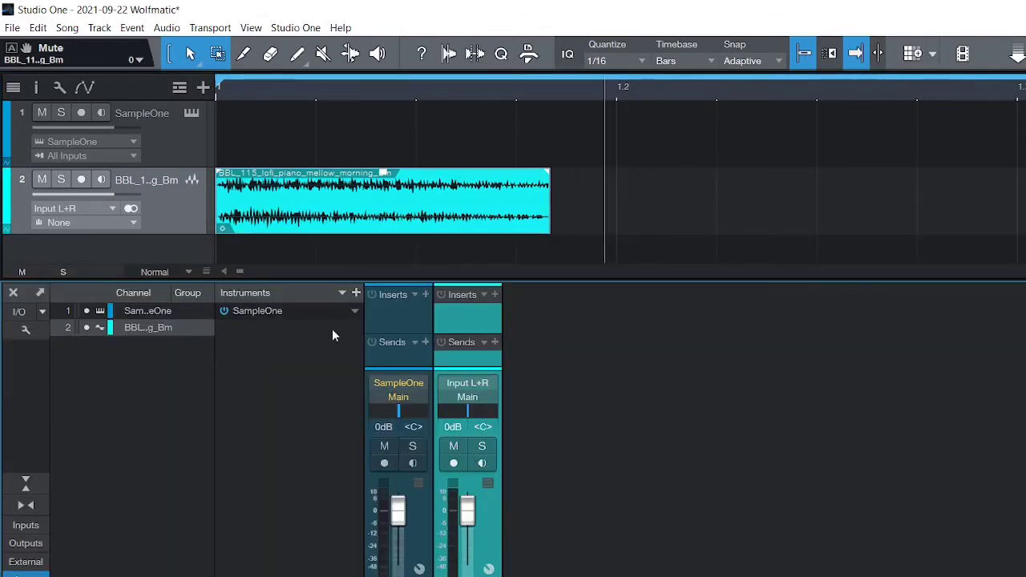
{"action": "left_click", "coordinate": [493, 294]}
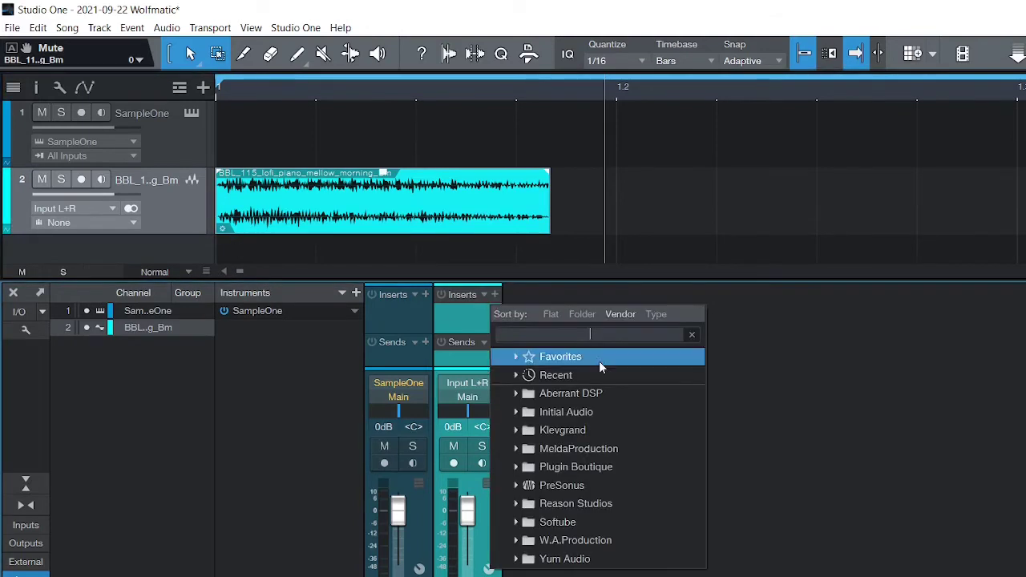
{"action": "left_click", "coordinate": [581, 393]}
{"action": "left_click", "coordinate": [561, 375]}
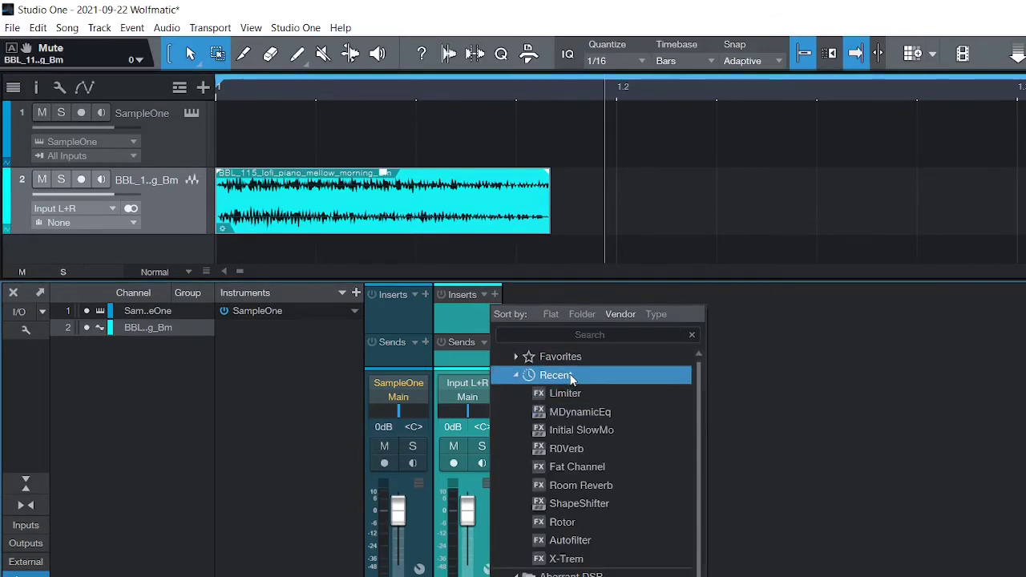
{"action": "left_click", "coordinate": [581, 412]}
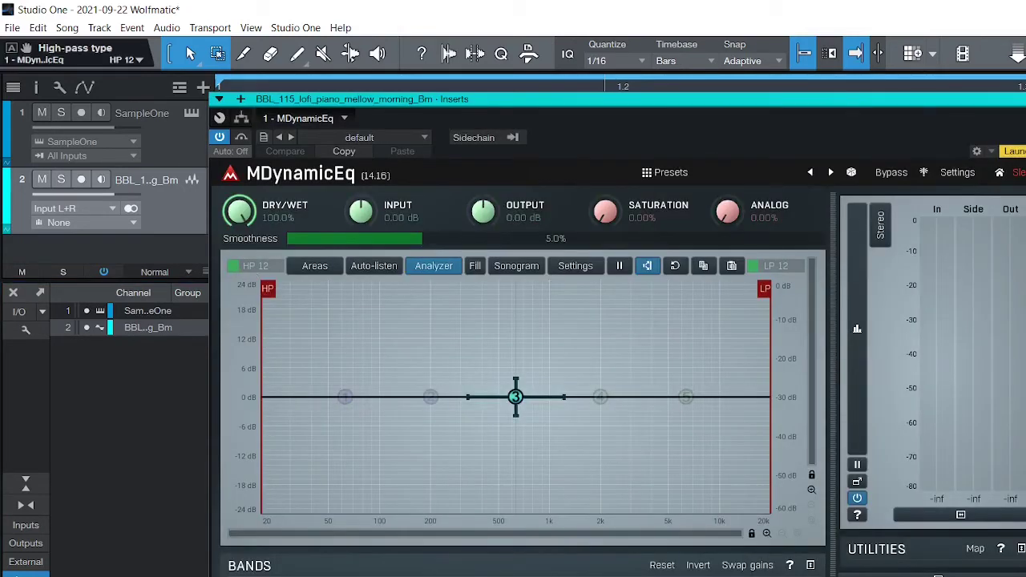
Set the MDynamicEq high-pass filter to HP 36 at about 128.8 Hz and close the plug-in window
{"action": "scroll", "coordinate": [237, 267], "scroll_direction": "down", "scroll_amount": 1}
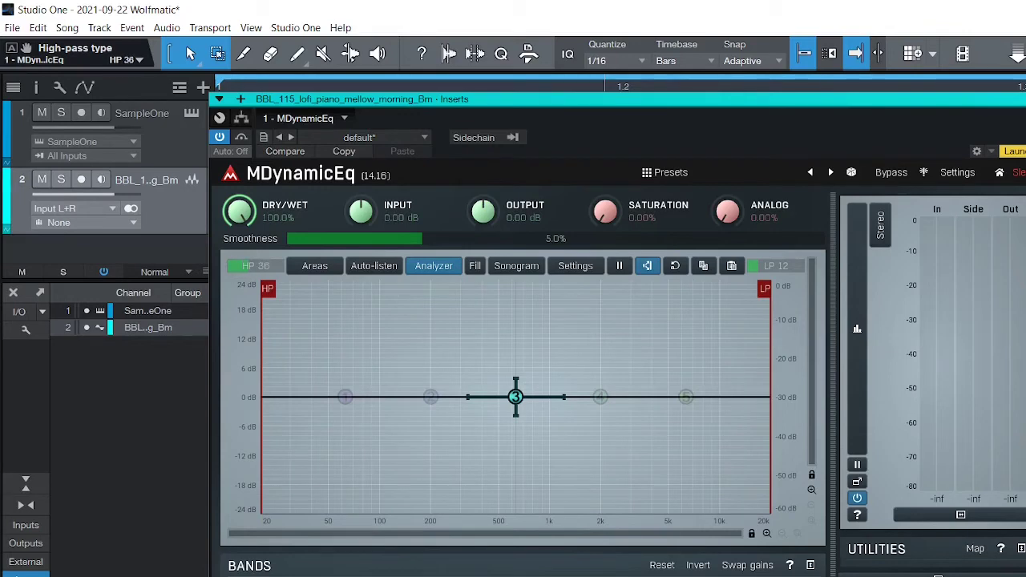
{"action": "left_click_drag", "start_coordinate": [268, 288], "coordinate": [309, 288]}
{"action": "left_click_drag", "start_coordinate": [325, 287], "coordinate": [399, 289]}
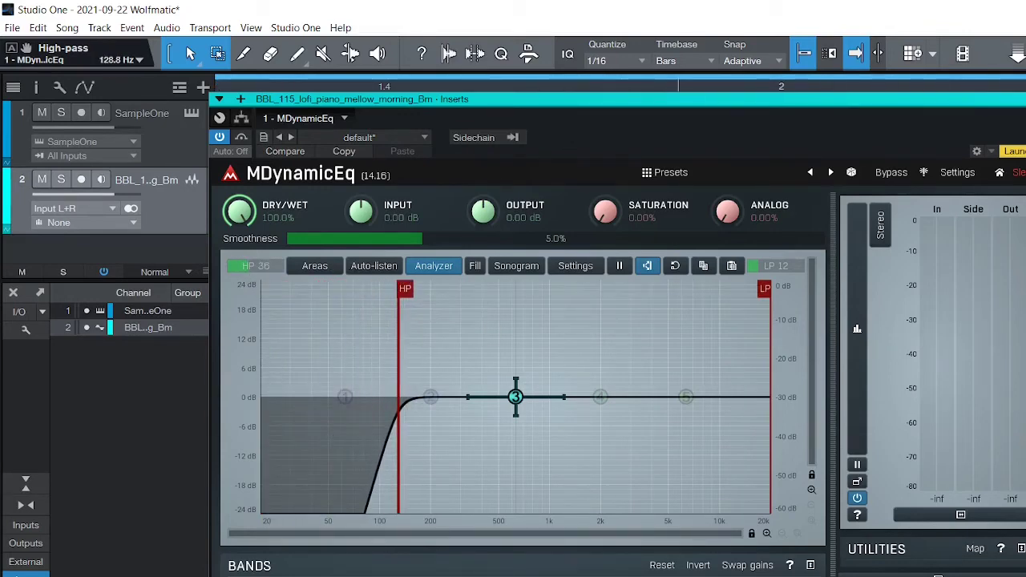
{"action": "left_click", "coordinate": [1006, 100]}
{"action": "key", "text": "shift+z"}
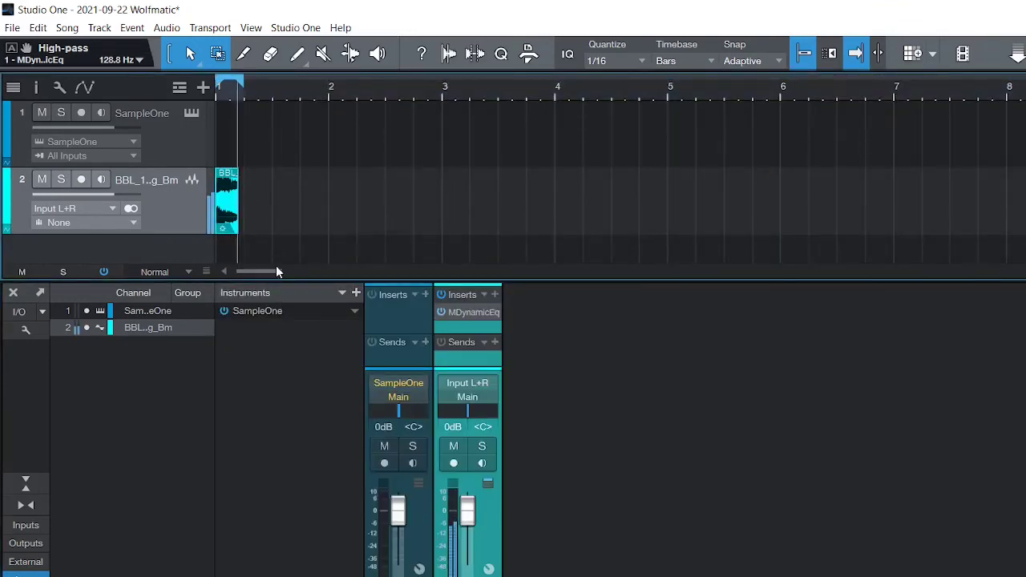
During playback, boost EQ band 4 about 6 dB near 2.4 kHz, cut band 3 by 5.62 dB and set the high-pass to 108.5 Hz
{"action": "left_click", "coordinate": [472, 313]}
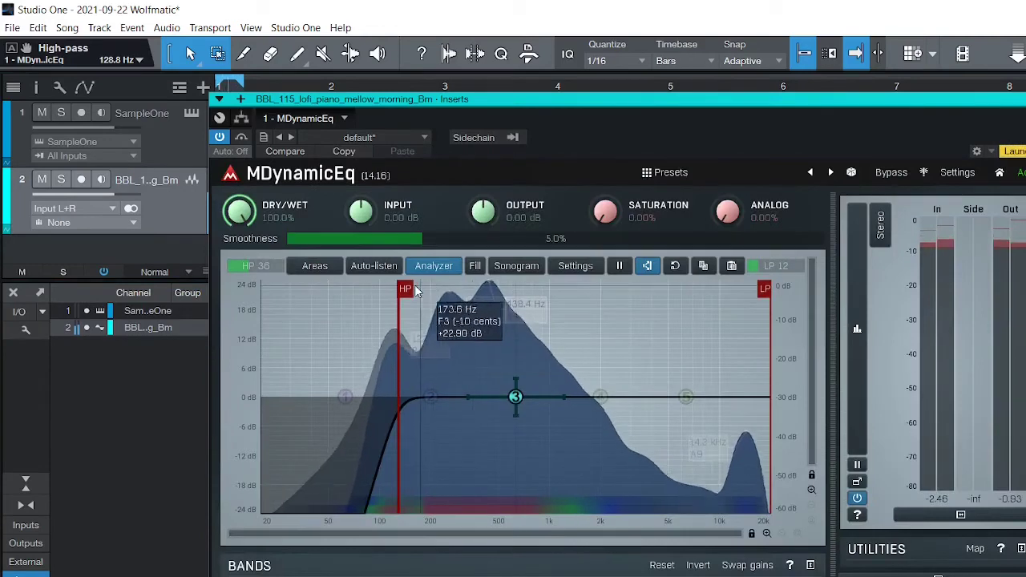
{"action": "mouse_move", "coordinate": [400, 288]}
{"action": "left_mouse_down"}
{"action": "mouse_move", "coordinate": [438, 291]}
{"action": "mouse_move", "coordinate": [417, 290]}
{"action": "left_mouse_up"}
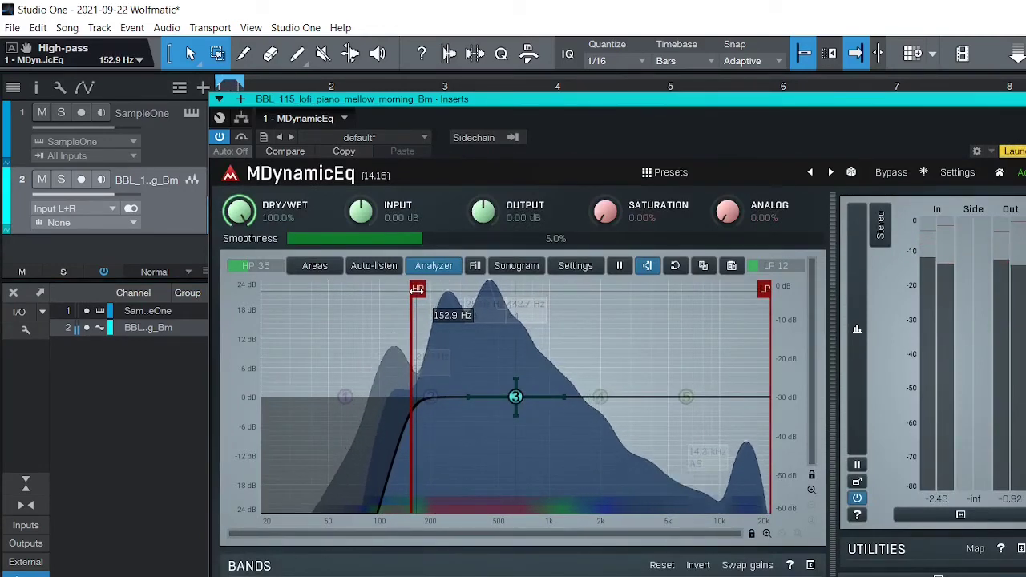
{"action": "left_click_drag", "start_coordinate": [619, 396], "coordinate": [612, 366]}
{"action": "left_click_drag", "start_coordinate": [515, 397], "coordinate": [536, 424]}
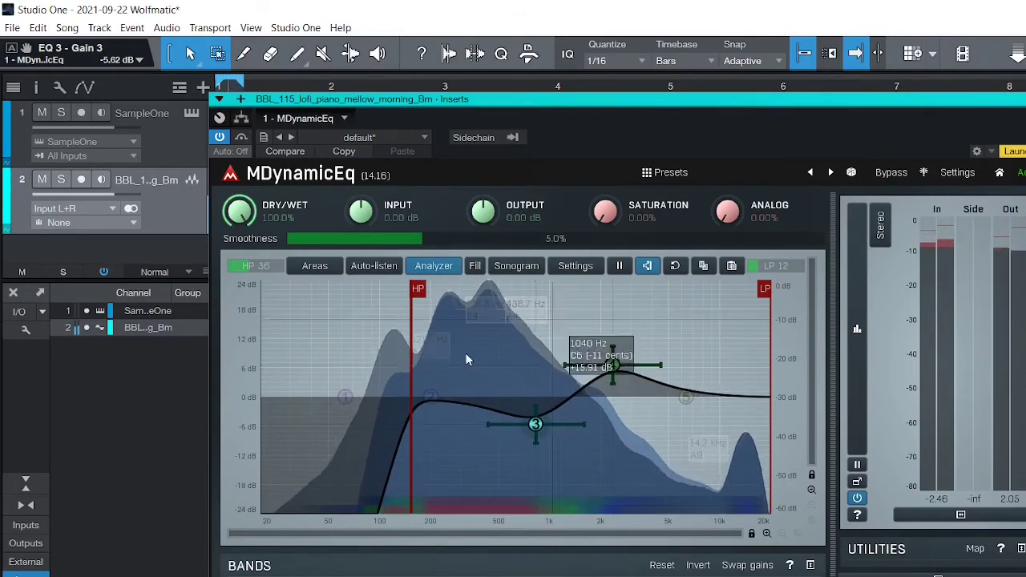
{"action": "mouse_move", "coordinate": [418, 289]}
{"action": "left_mouse_down"}
{"action": "mouse_move", "coordinate": [486, 290]}
{"action": "mouse_move", "coordinate": [369, 293]}
{"action": "mouse_move", "coordinate": [392, 290]}
{"action": "left_mouse_up"}
{"action": "key", "text": "Escape"}
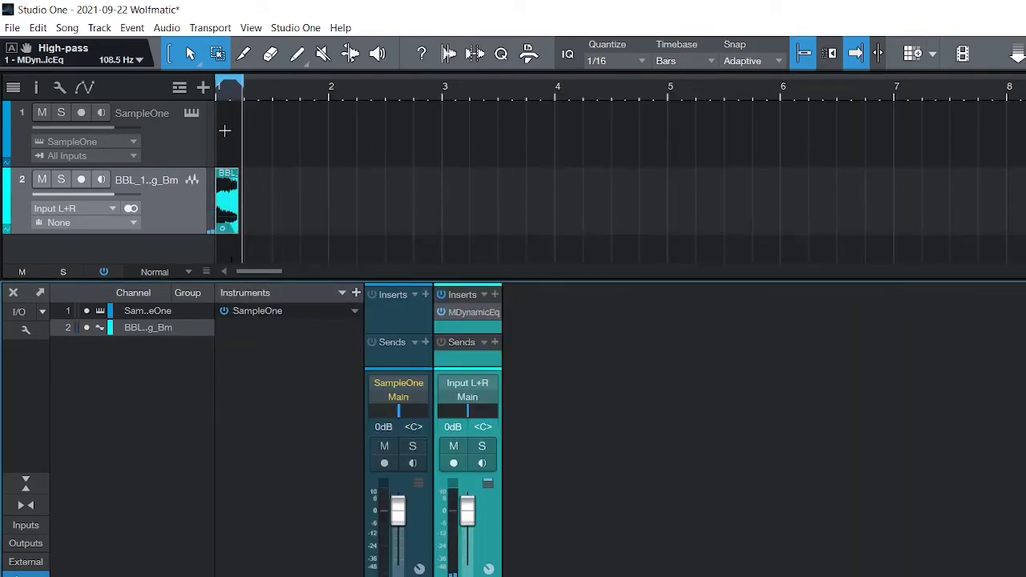
Insert R0Verb after the equalizer on the piano channel and set its Mix to about 0.667
{"action": "scroll", "coordinate": [222, 102], "scroll_direction": "up", "scroll_amount": 5}
{"action": "left_click_drag", "start_coordinate": [294, 181], "coordinate": [290, 184]}
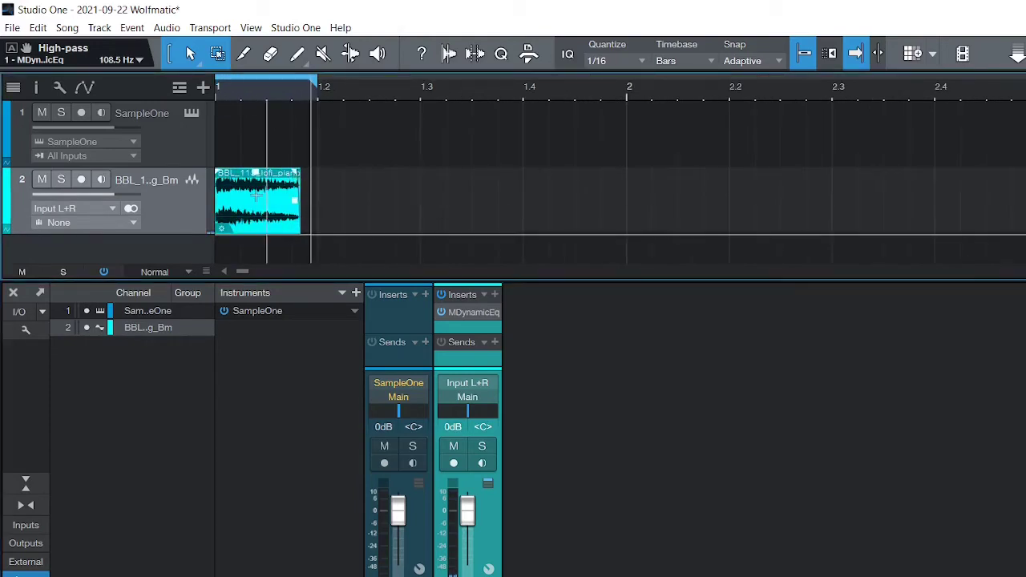
{"action": "left_click", "coordinate": [496, 294]}
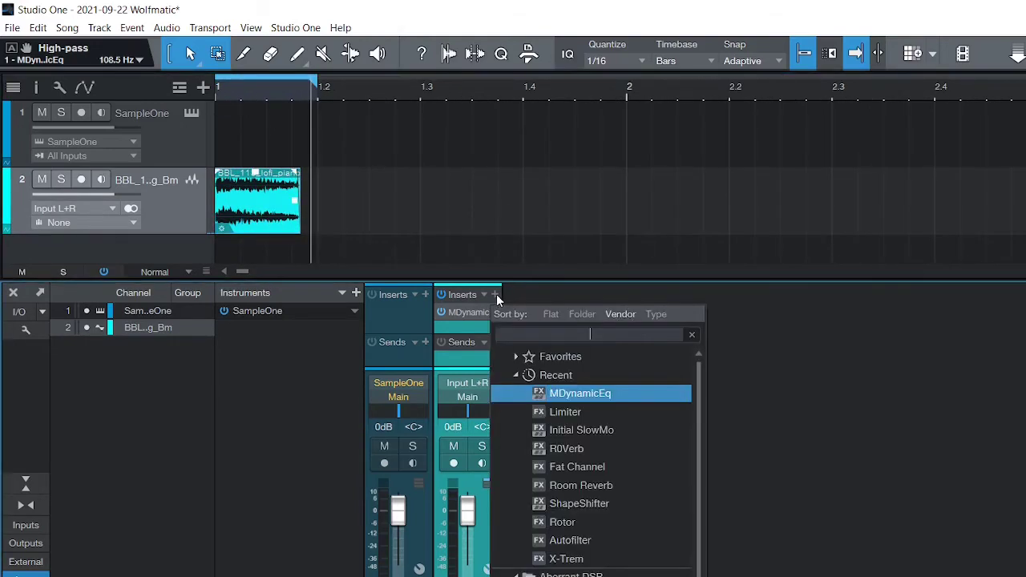
{"action": "left_click", "coordinate": [610, 446]}
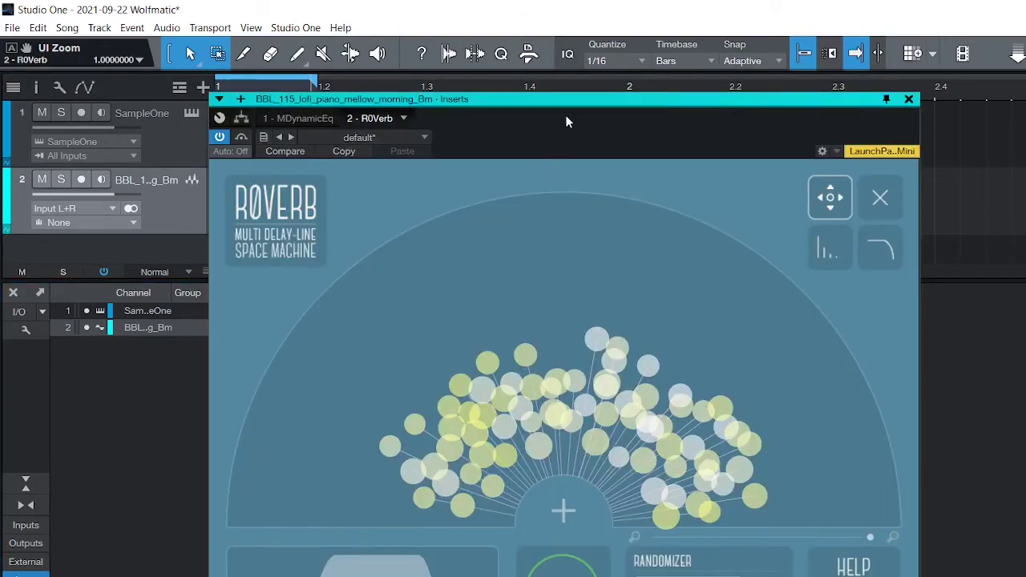
{"action": "left_click", "coordinate": [423, 138]}
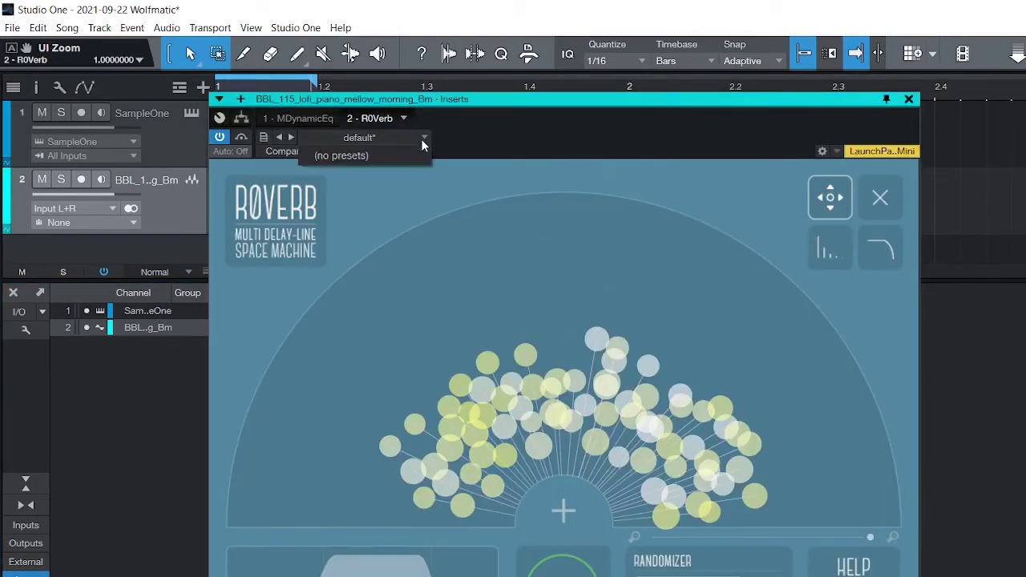
{"action": "left_click", "coordinate": [795, 170]}
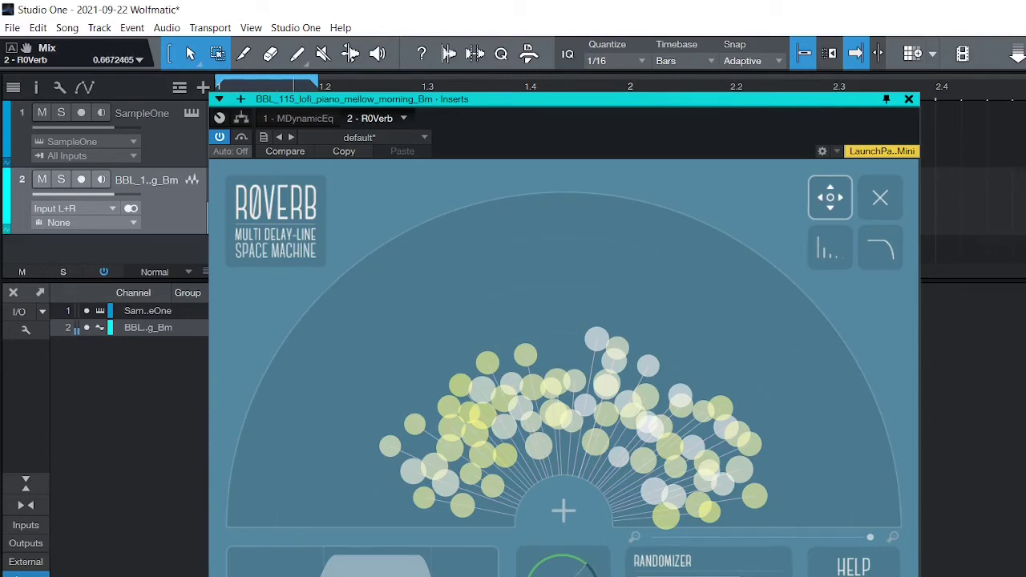
Move four of the outer R0Verb delay-line nodes farther from the centre and close the plug-in window
{"action": "left_click_drag", "start_coordinate": [598, 339], "coordinate": [594, 288]}
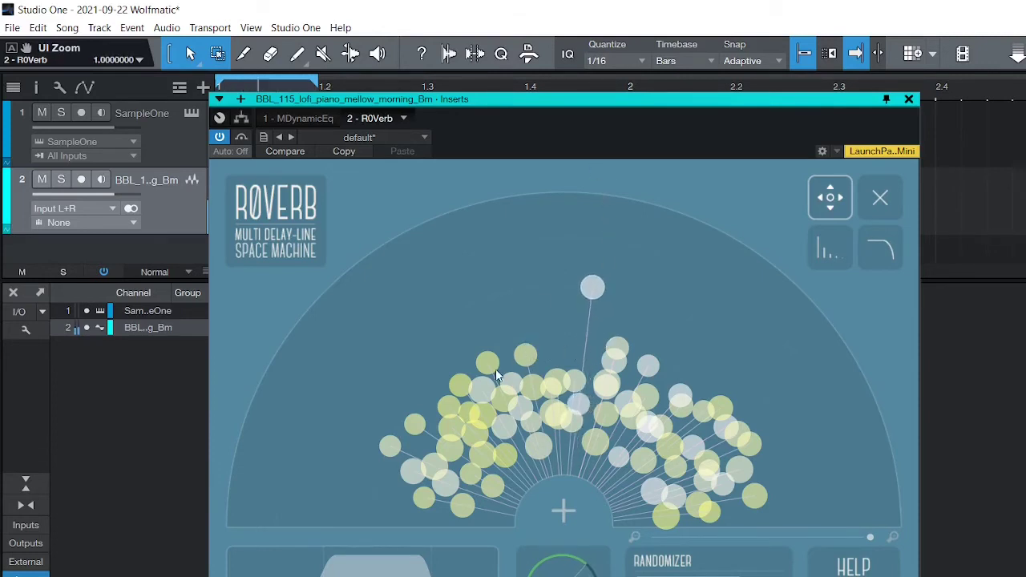
{"action": "left_click_drag", "start_coordinate": [489, 365], "coordinate": [398, 298]}
{"action": "left_click_drag", "start_coordinate": [414, 424], "coordinate": [385, 364]}
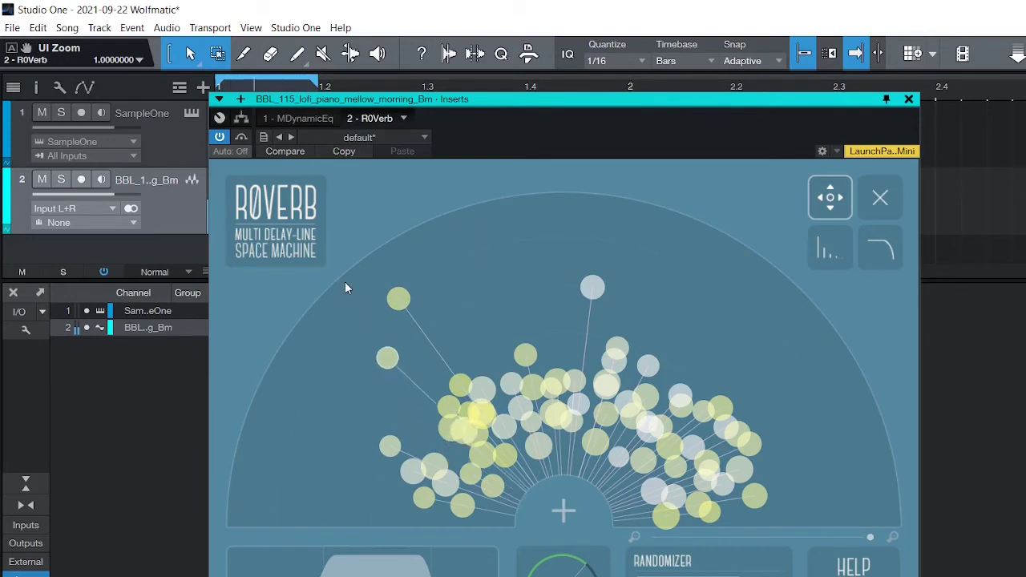
{"action": "left_click_drag", "start_coordinate": [764, 443], "coordinate": [882, 446]}
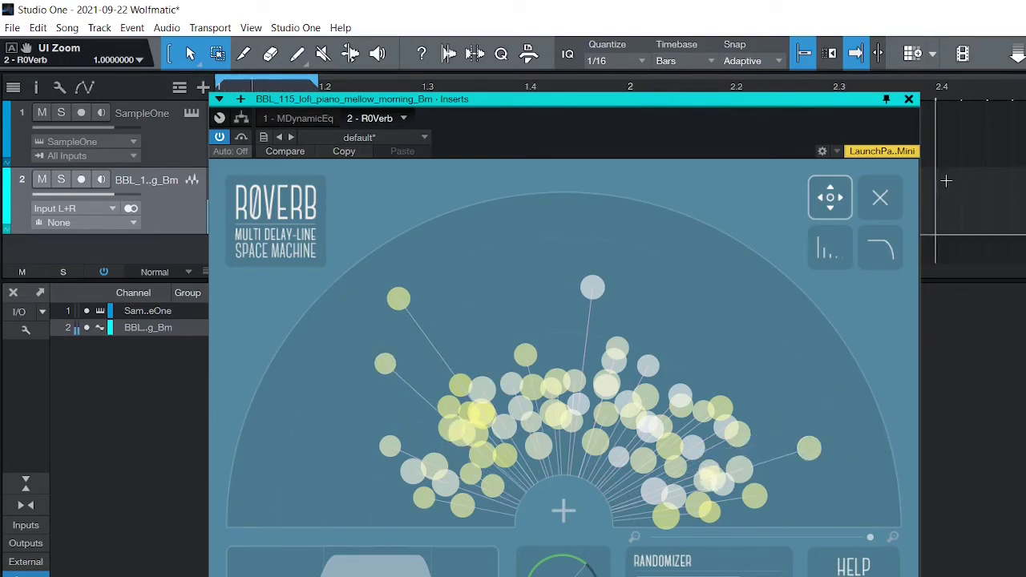
{"action": "left_click", "coordinate": [909, 99]}
Send the trimmed piano chord clip to a new SampleOne instrument
{"action": "right_click", "coordinate": [267, 217]}
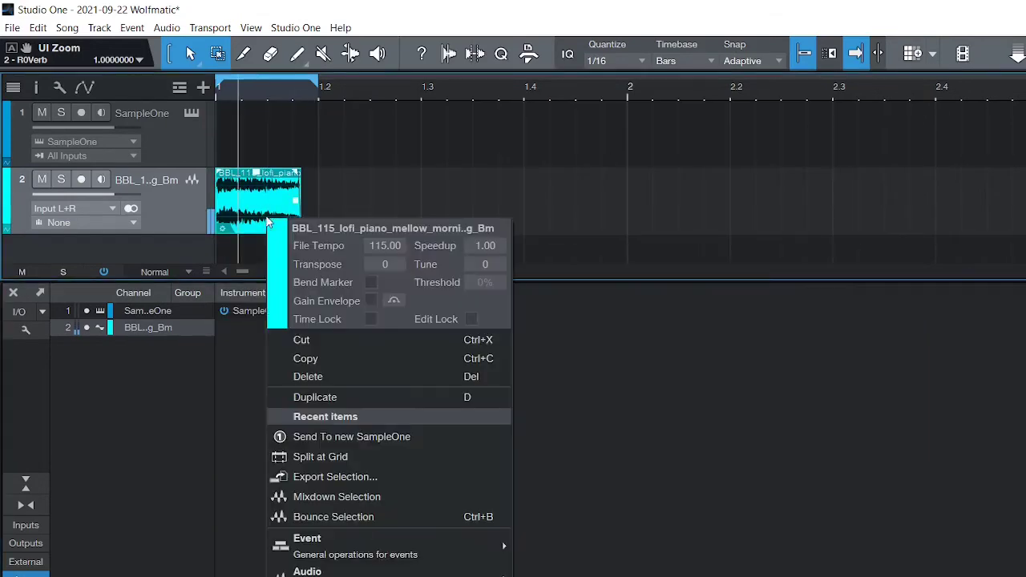
{"action": "left_click", "coordinate": [368, 440]}
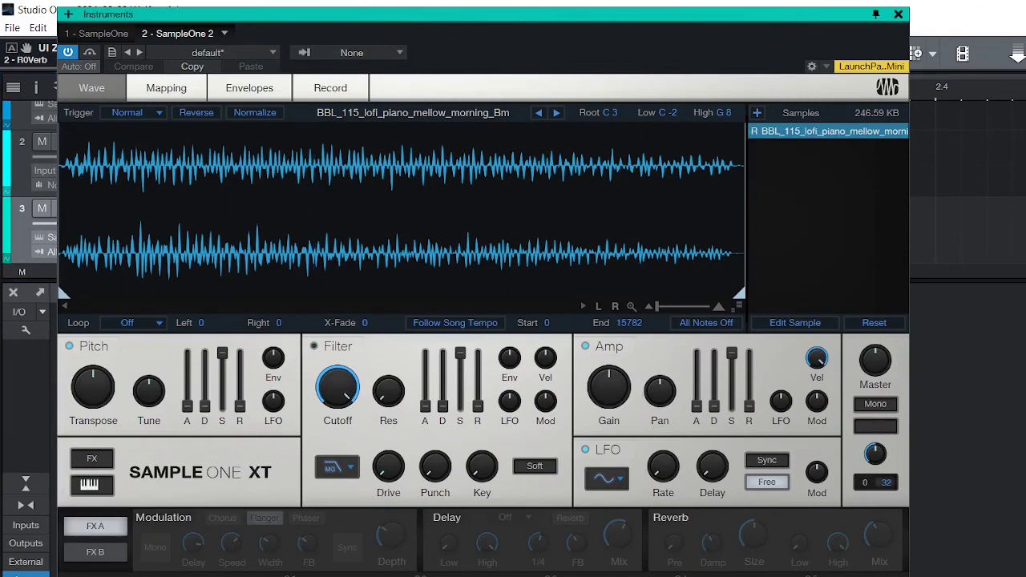
Switch on the Reverb and Delay effects in SampleOne 2, briefly toggling the Gater in FX B
{"action": "left_click", "coordinate": [671, 520]}
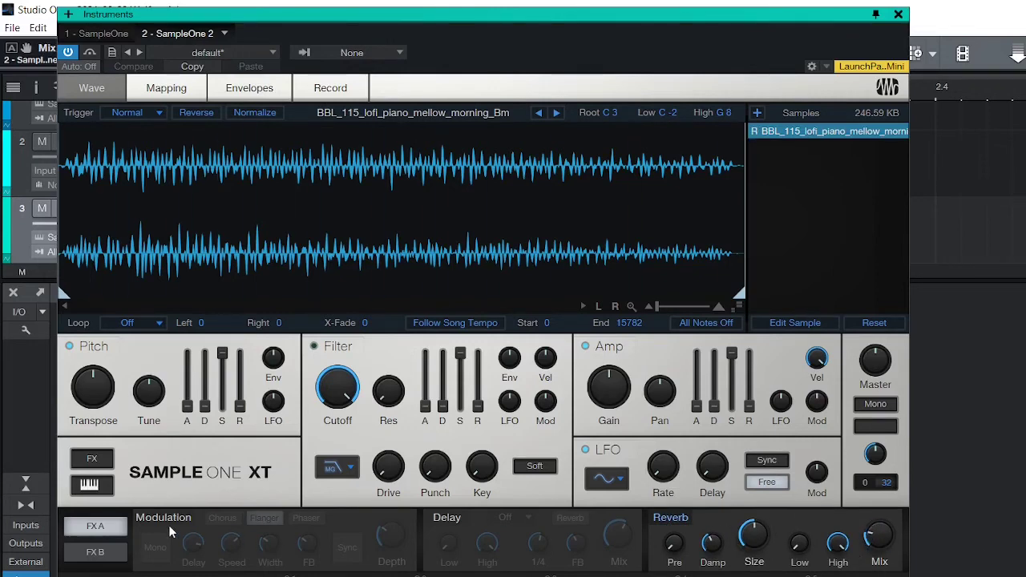
{"action": "left_click", "coordinate": [114, 552]}
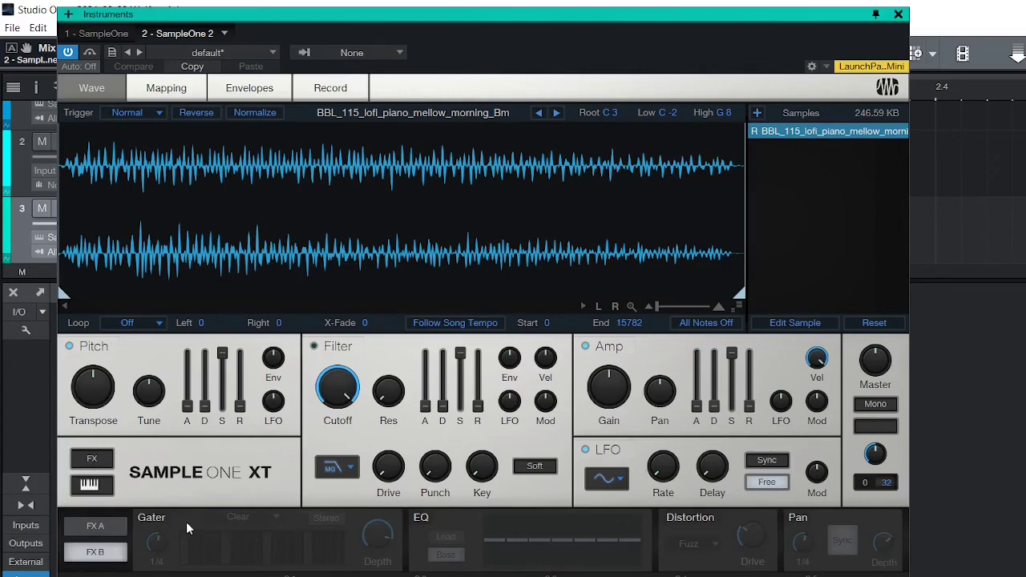
{"action": "left_click", "coordinate": [156, 520]}
{"action": "left_click", "coordinate": [156, 521]}
{"action": "left_click", "coordinate": [99, 531]}
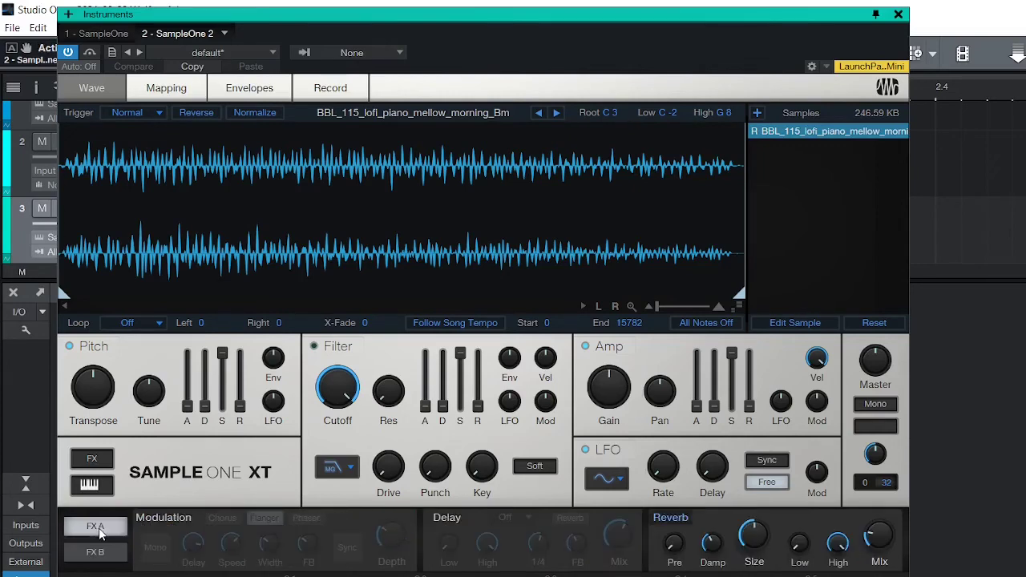
{"action": "left_click", "coordinate": [445, 520]}
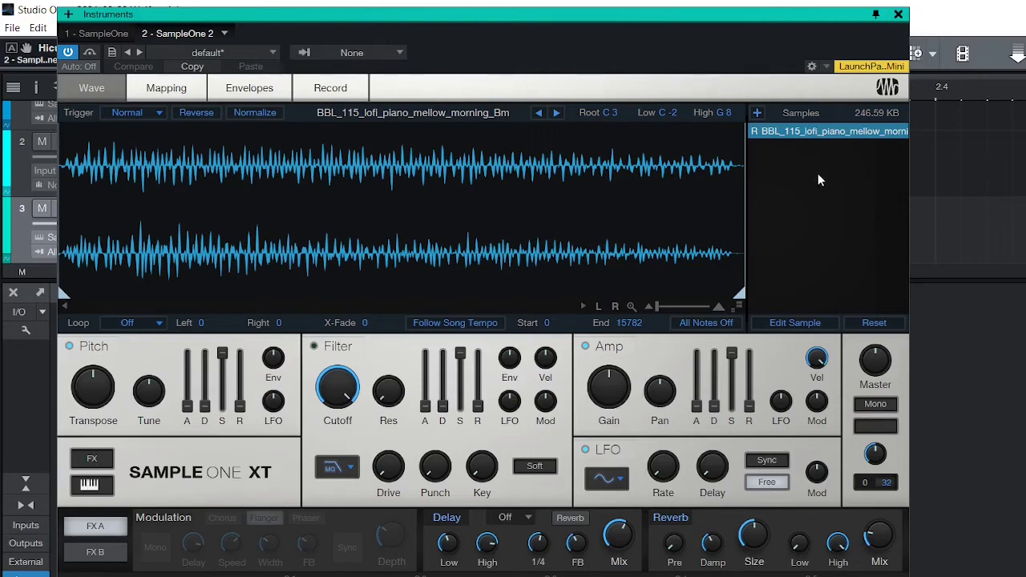
Empty SampleOne 2 by starting a new program, discarding the unsaved one with the piano sample
{"action": "right_click", "coordinate": [831, 138]}
{"action": "left_click", "coordinate": [873, 247]}
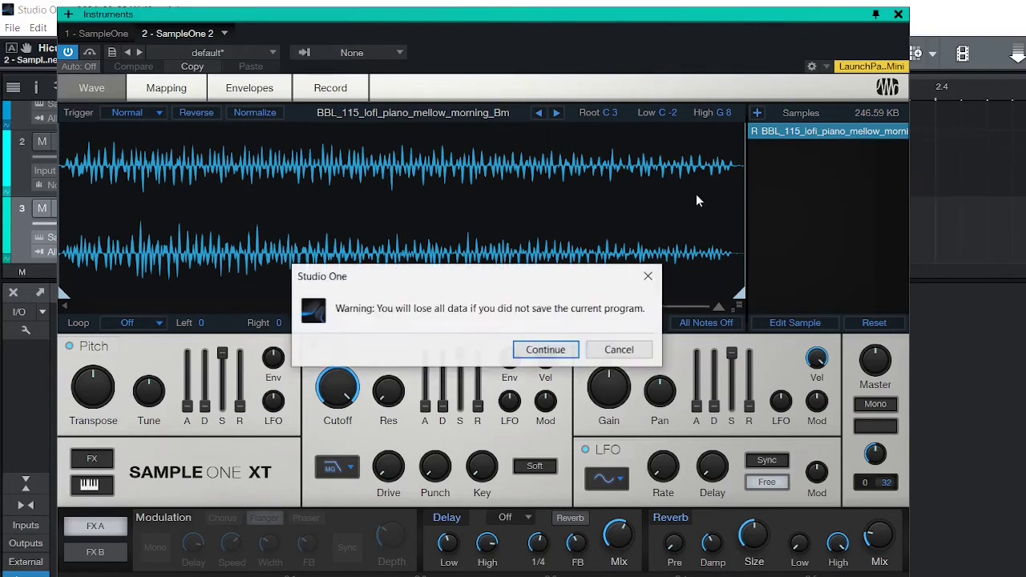
{"action": "left_click", "coordinate": [546, 348]}
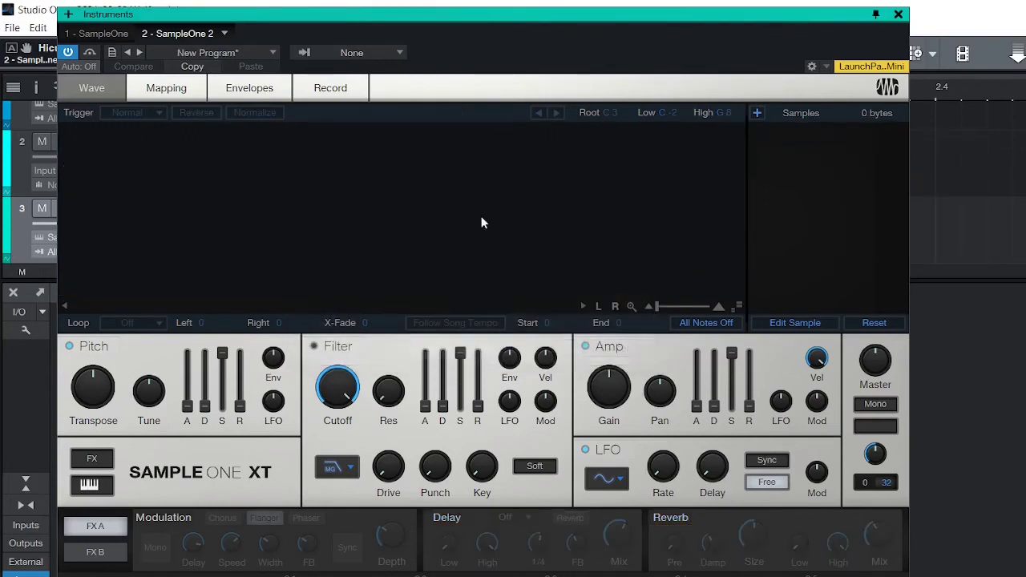
Check the monitor and input sources on the Record page and record a short sample from Input L+R
{"action": "left_click", "coordinate": [344, 92]}
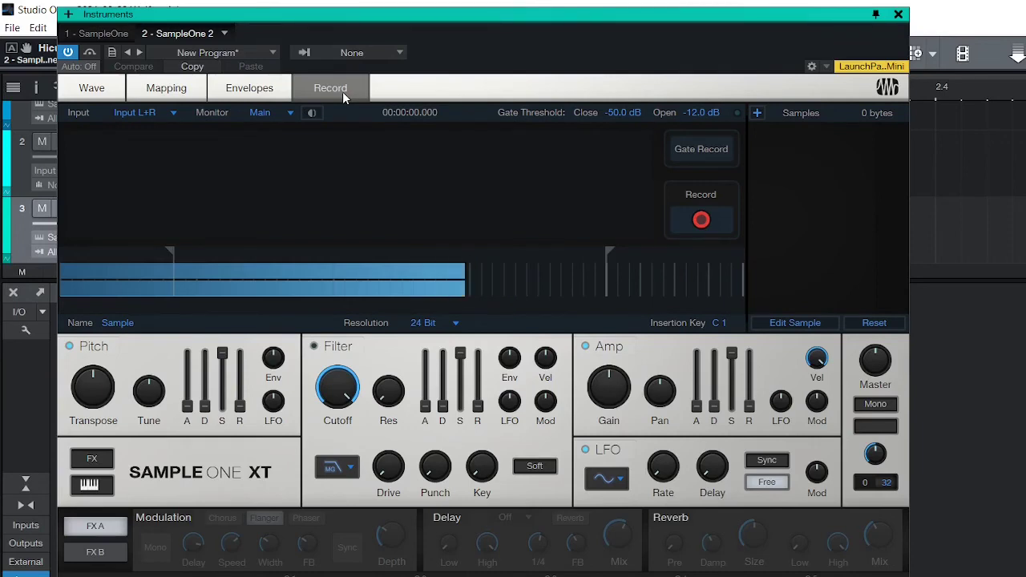
{"action": "left_click", "coordinate": [286, 113]}
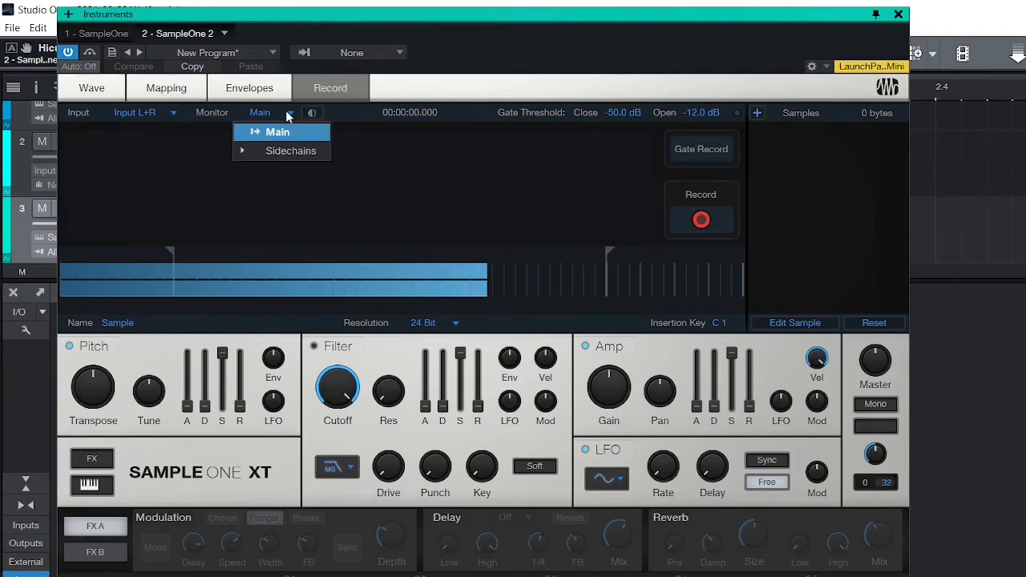
{"action": "left_click", "coordinate": [287, 112]}
{"action": "left_click", "coordinate": [173, 113]}
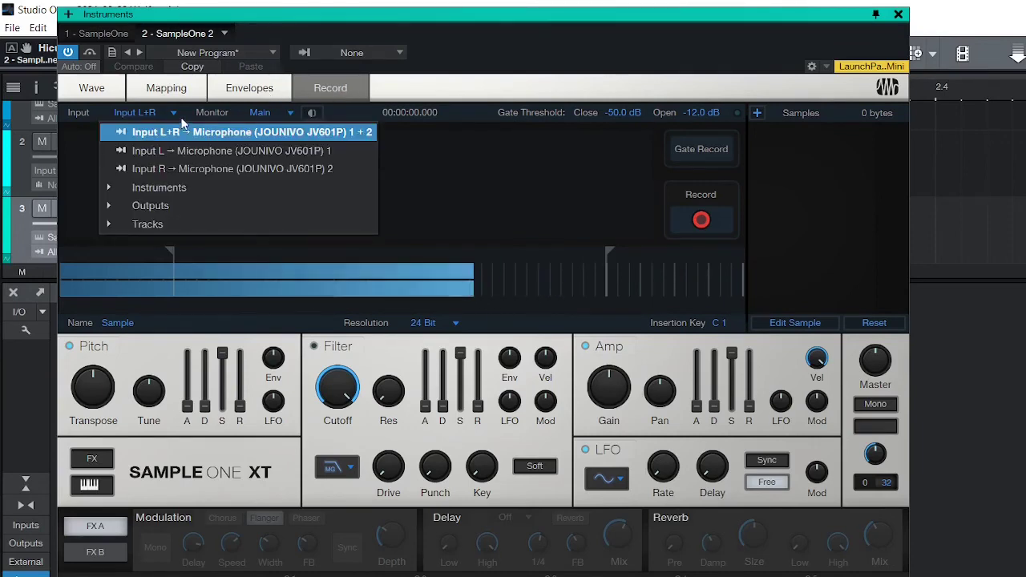
{"action": "left_click", "coordinate": [401, 112]}
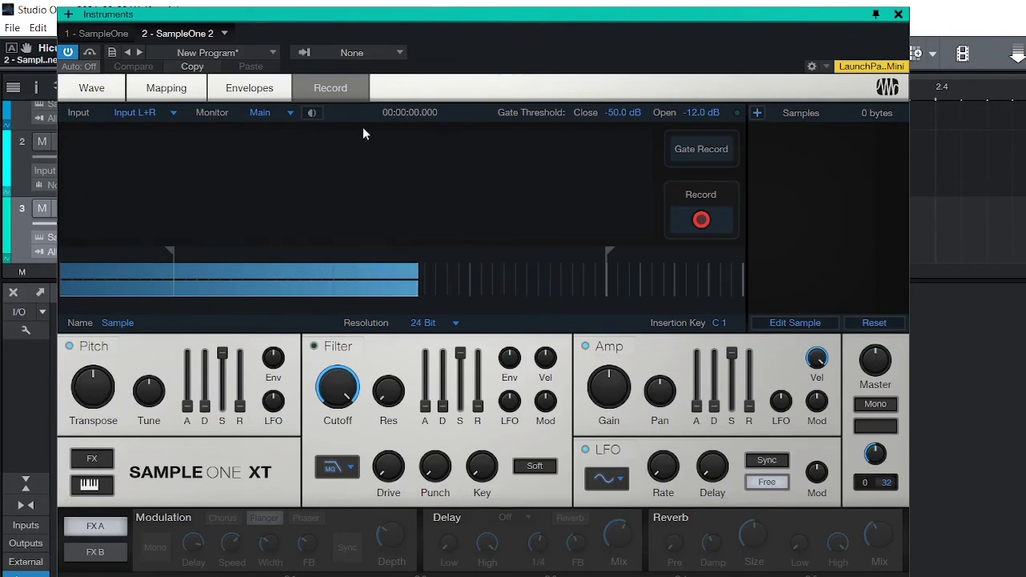
{"action": "left_click", "coordinate": [703, 220]}
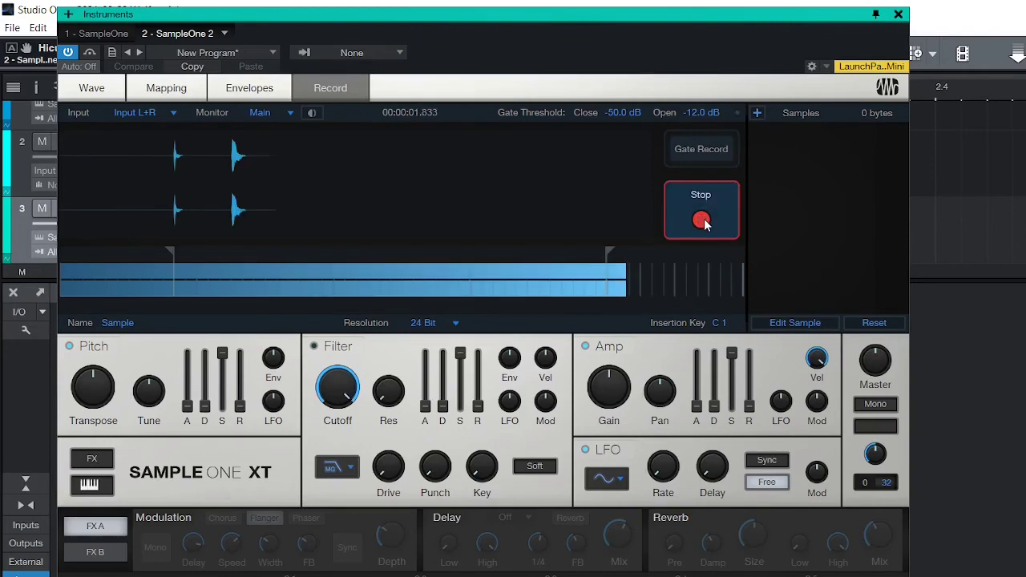
{"action": "left_click", "coordinate": [716, 223]}
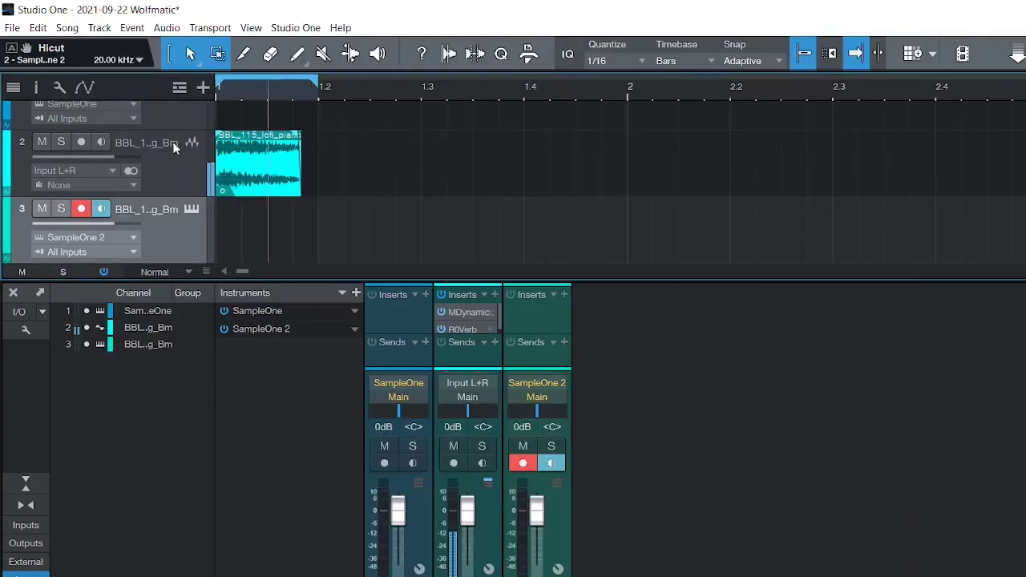
Close the instrument window, mute the BBL piano audio track and hide the mixer
{"action": "left_click", "coordinate": [898, 14]}
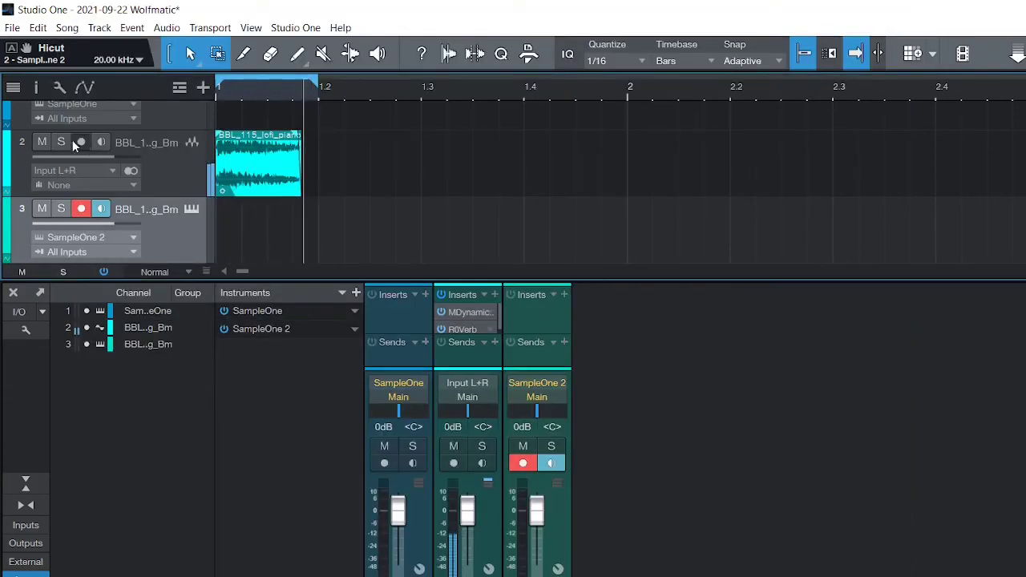
{"action": "left_click", "coordinate": [42, 142]}
{"action": "key", "text": "F3"}
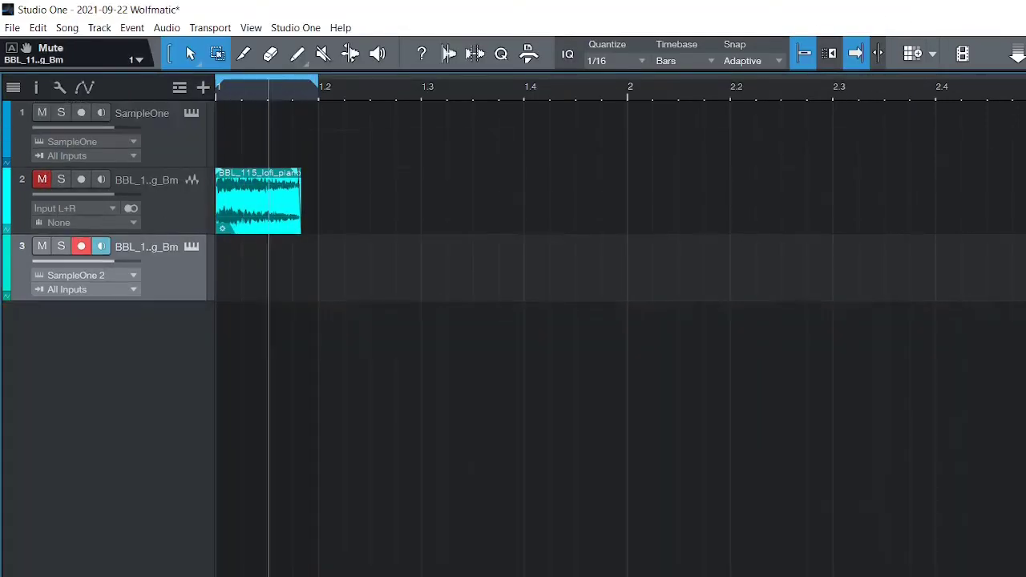
Trim the recorded sample in SampleOne 2 to its middle hit, from about 64445 to 83663, and close the instrument window
{"action": "left_click", "coordinate": [192, 249]}
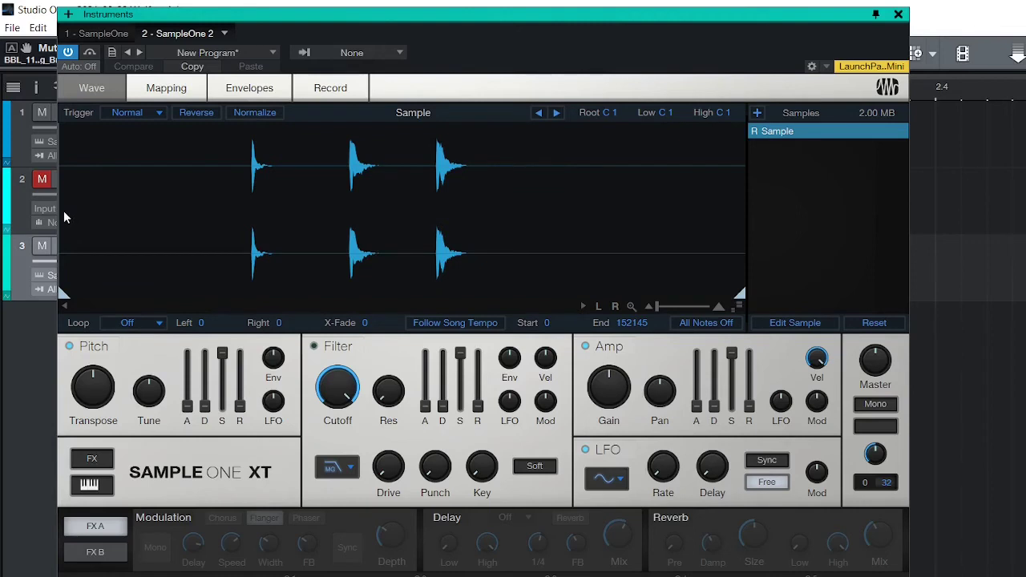
{"action": "left_click_drag", "start_coordinate": [63, 215], "coordinate": [352, 238]}
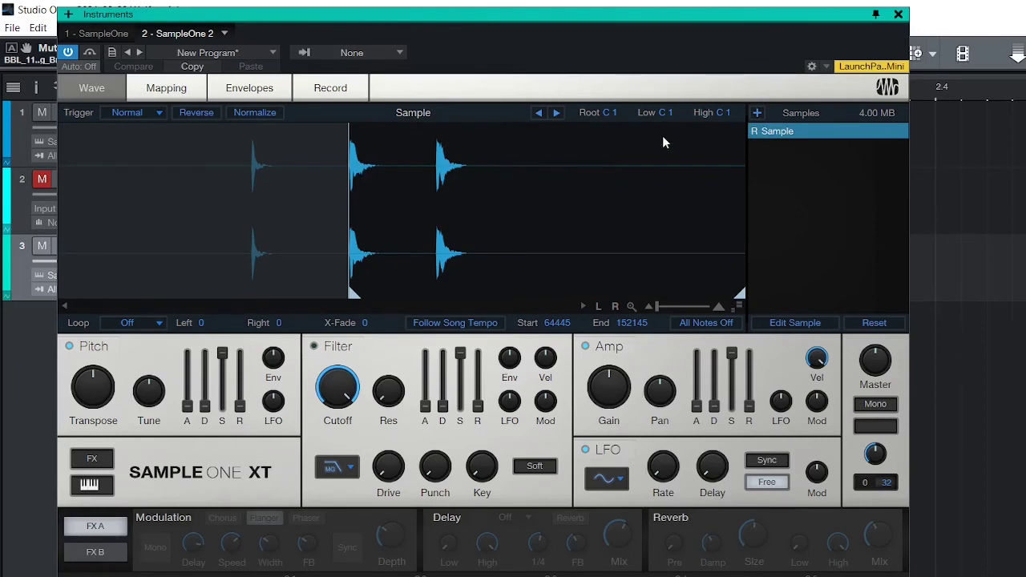
{"action": "left_click_drag", "start_coordinate": [745, 172], "coordinate": [430, 174]}
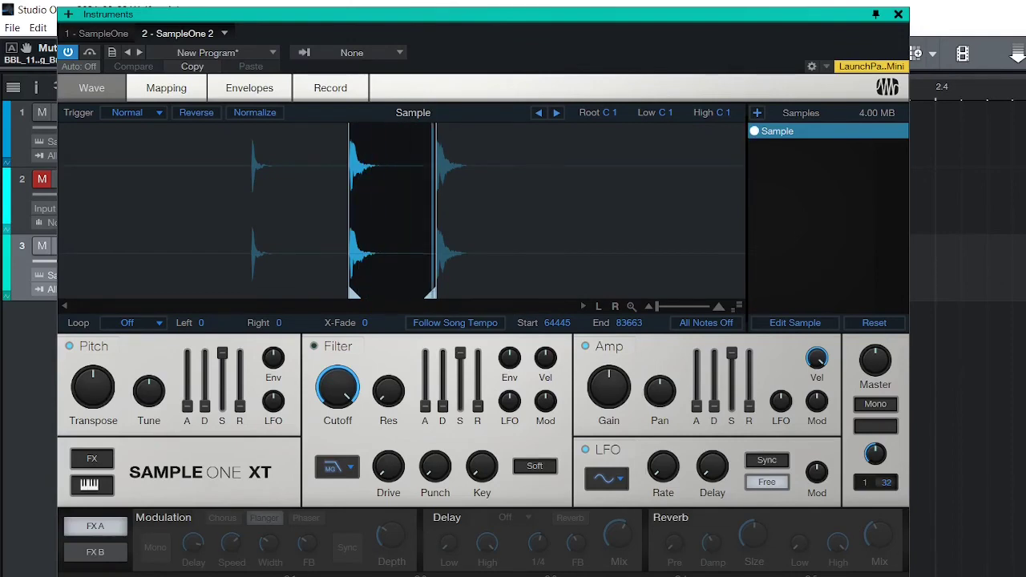
{"action": "left_click", "coordinate": [898, 14]}
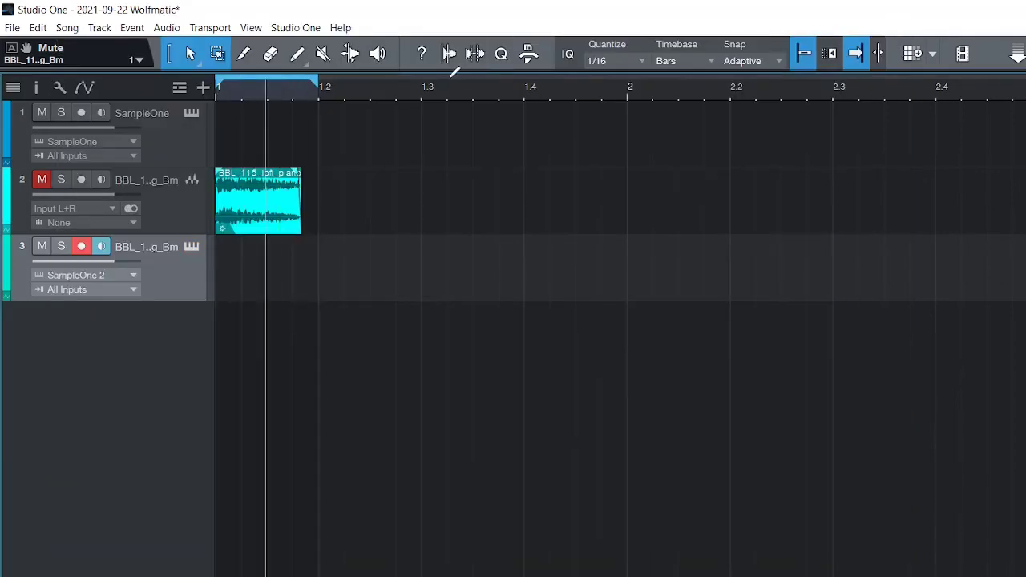
Remove the SampleOne 2 track together with its instrument, and remove the BBL piano audio track
{"action": "right_click", "coordinate": [186, 267]}
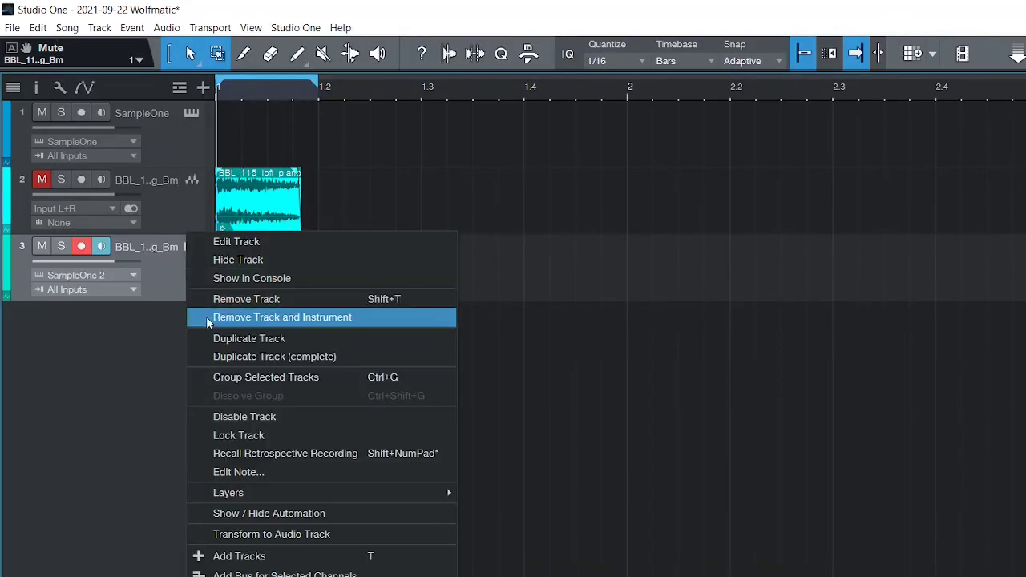
{"action": "left_click", "coordinate": [258, 318]}
{"action": "right_click", "coordinate": [176, 195]}
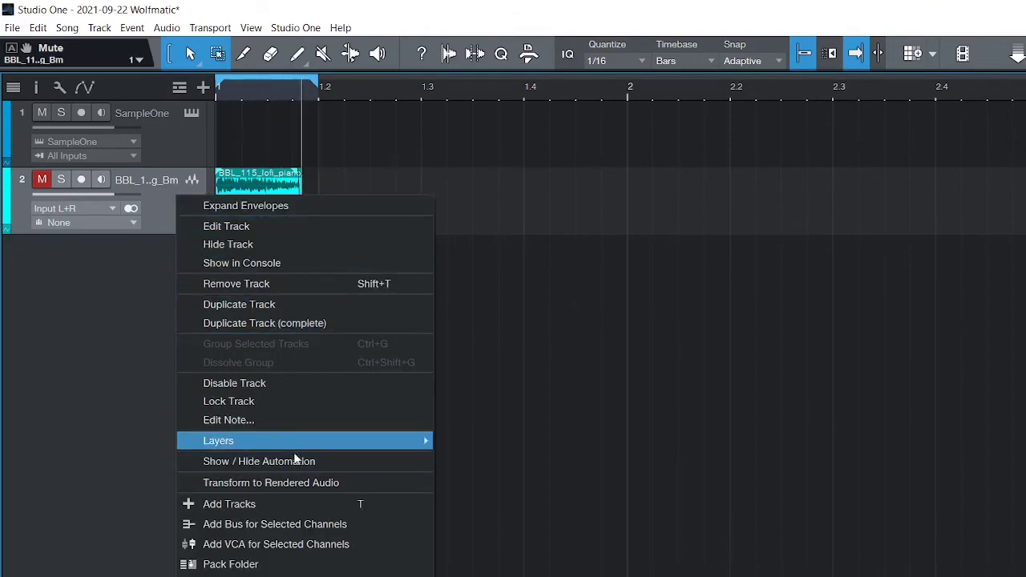
{"action": "left_click", "coordinate": [268, 291]}
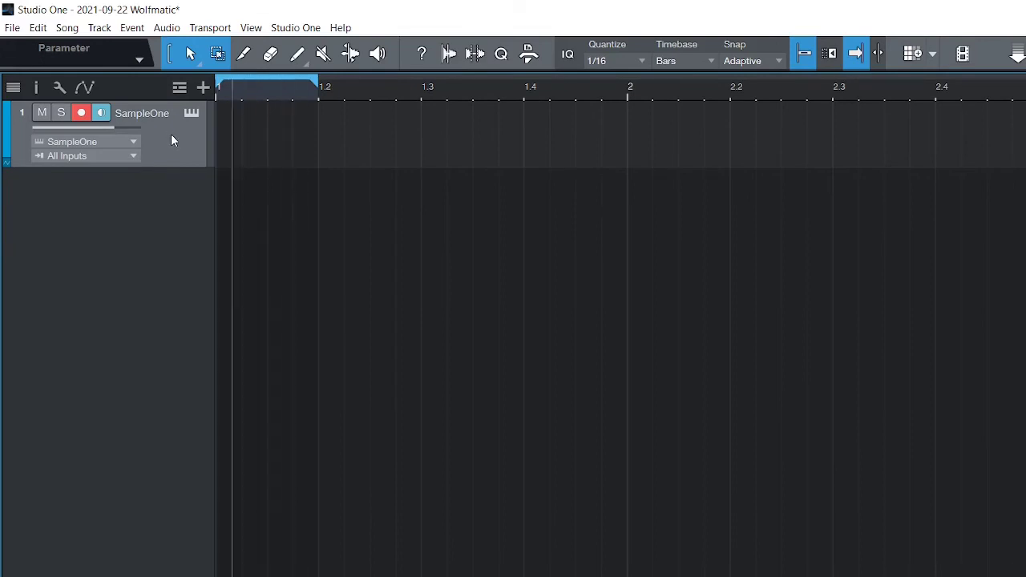
Open the empty SampleOne instrument and search the external sample library for "808"
{"action": "left_click", "coordinate": [192, 113]}
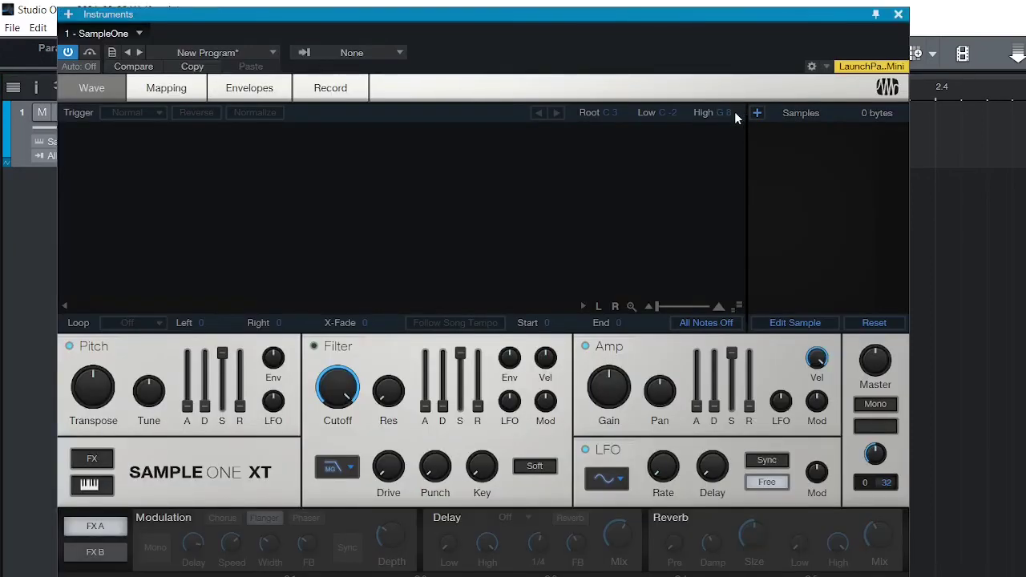
{"action": "left_click", "coordinate": [952, 267]}
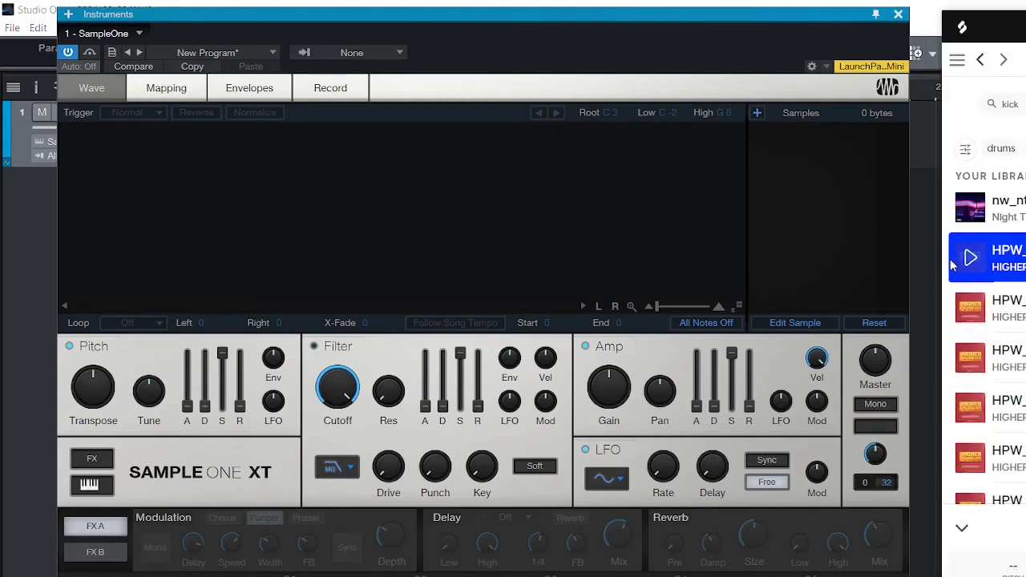
{"action": "left_click", "coordinate": [1010, 104]}
{"action": "key", "text": "ctrl+a"}
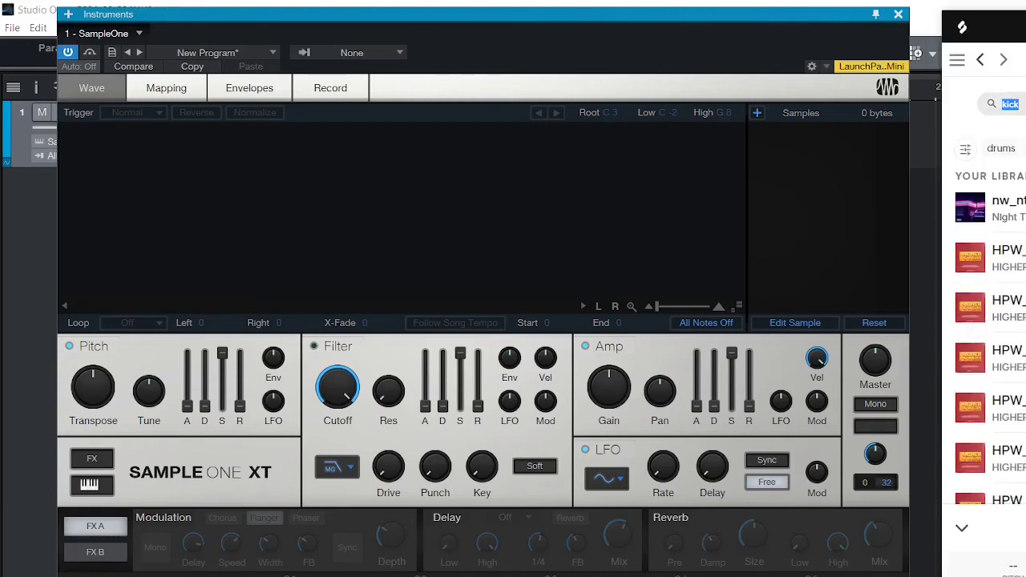
{"action": "type", "text": "808"}
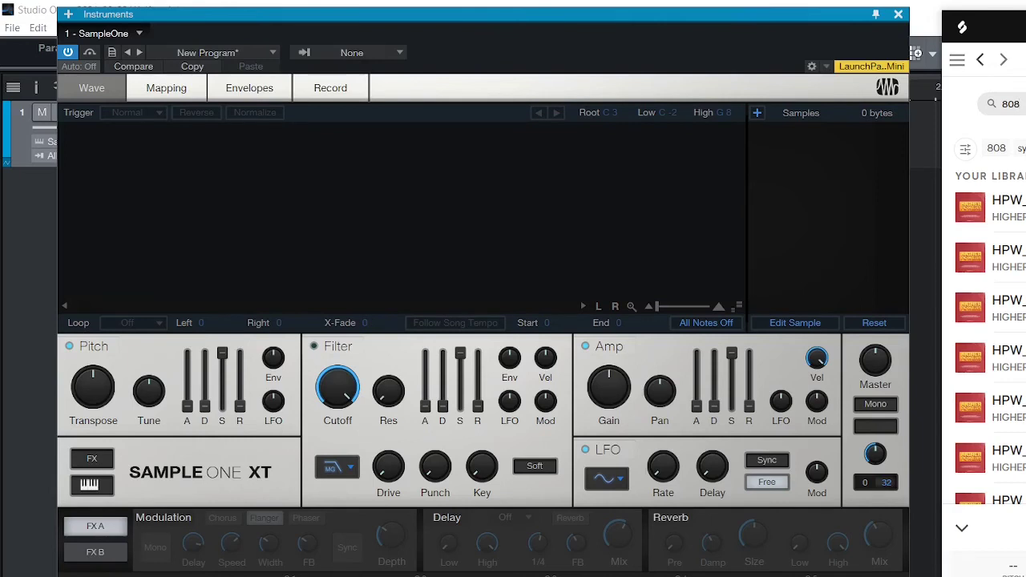
Preview the first 808 sample, HPW_808_enemy_E, and load it into SampleOne
{"action": "left_click", "coordinate": [971, 208]}
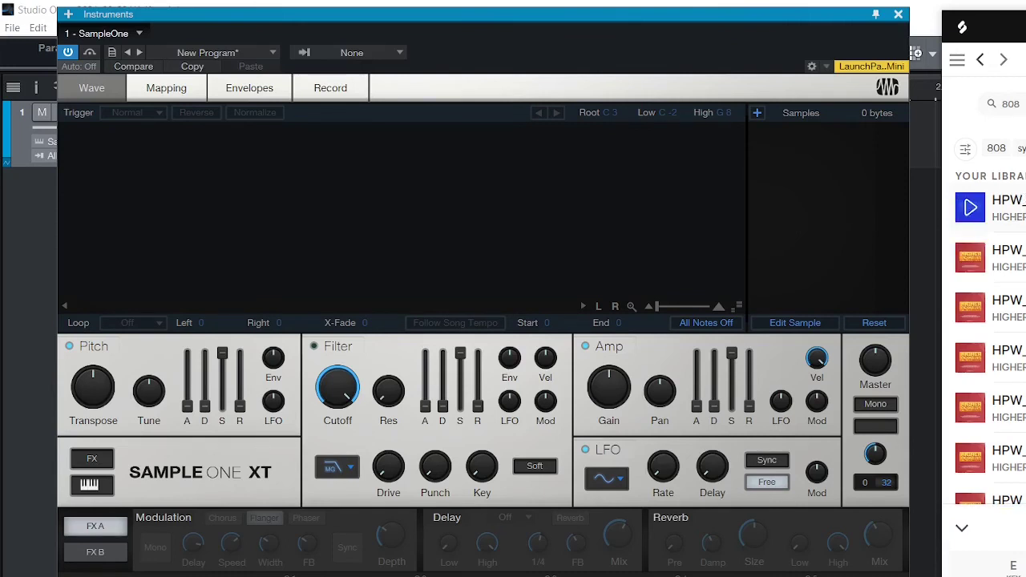
{"action": "left_click_drag", "start_coordinate": [971, 208], "coordinate": [179, 239]}
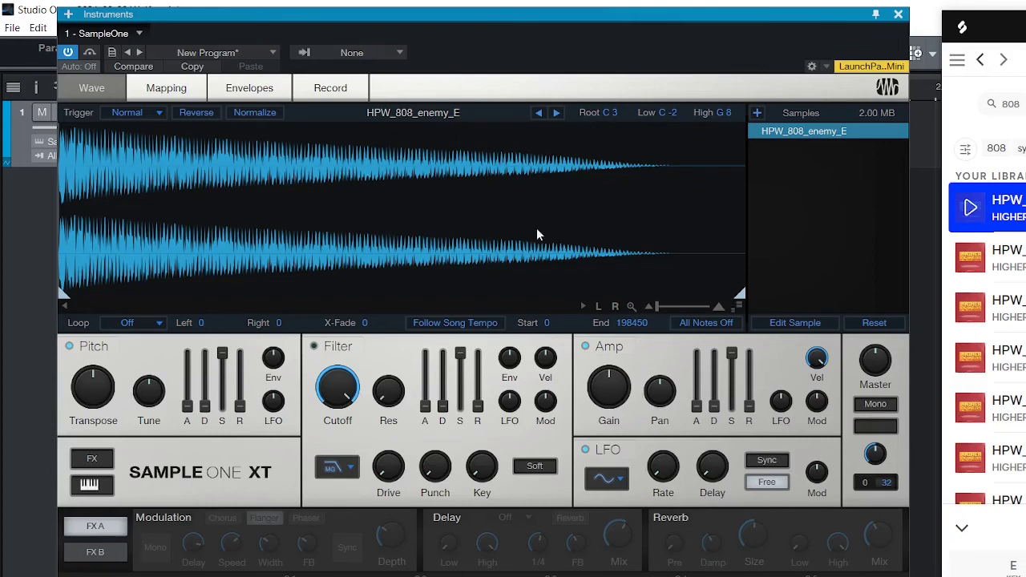
{"action": "key", "text": "F5"}
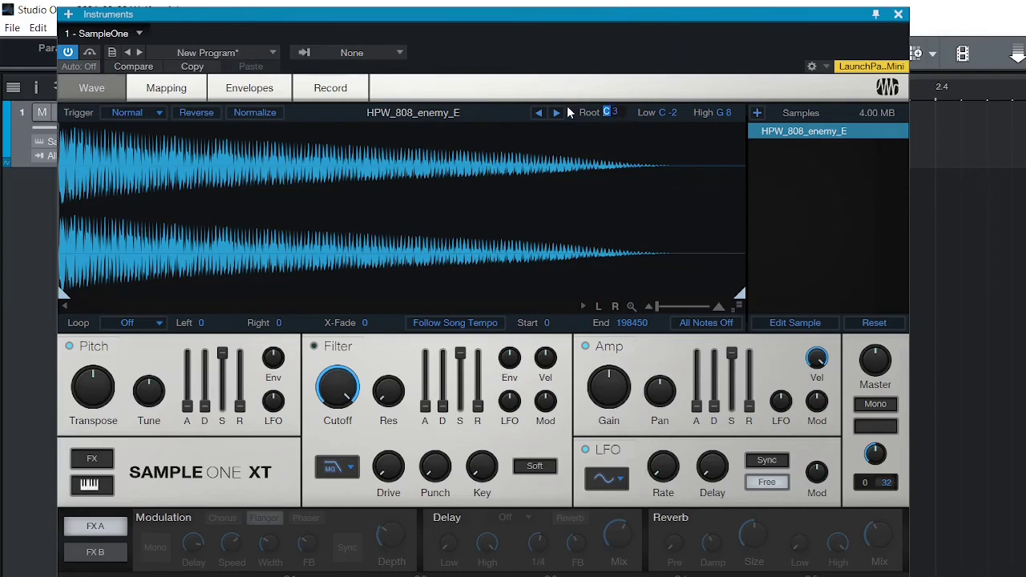
Set the root, low and high keys of the HPW_808_enemy_E sample to E 3
{"action": "type", "text": "E"}
{"action": "key", "text": "Return"}
{"action": "key", "text": "Escape"}
{"action": "left_click", "coordinate": [605, 111]}
{"action": "type", "text": "E3"}
{"action": "key", "text": "Return"}
{"action": "type", "text": "E 3"}
{"action": "key", "text": "Return"}
{"action": "left_click", "coordinate": [721, 112]}
{"action": "type", "text": "E3"}
{"action": "key", "text": "Return"}
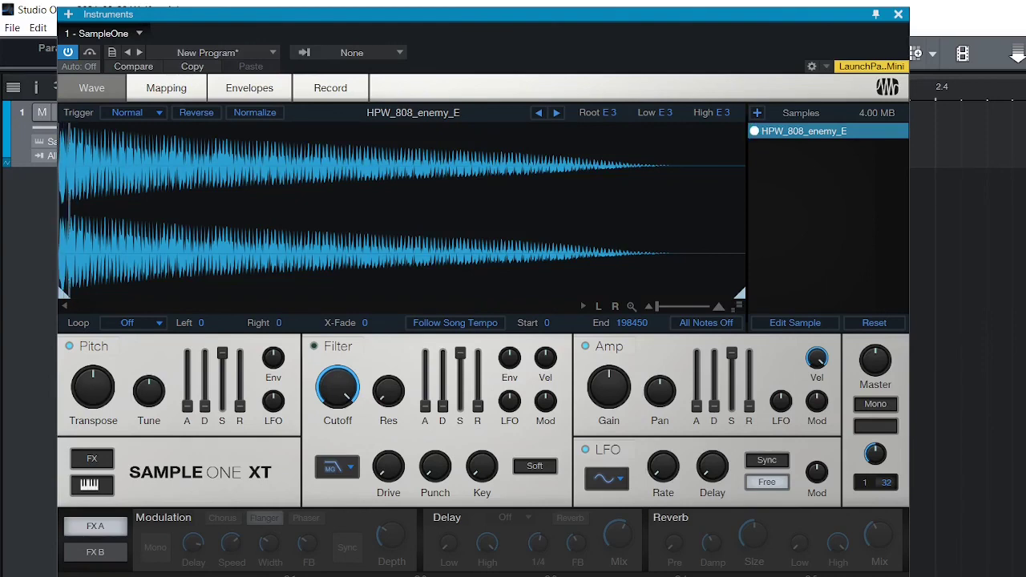
Widen the 808 sample's key range to a low key of E 2 and a high key of E 5, and close the instrument window
{"action": "double_click", "coordinate": [666, 112]}
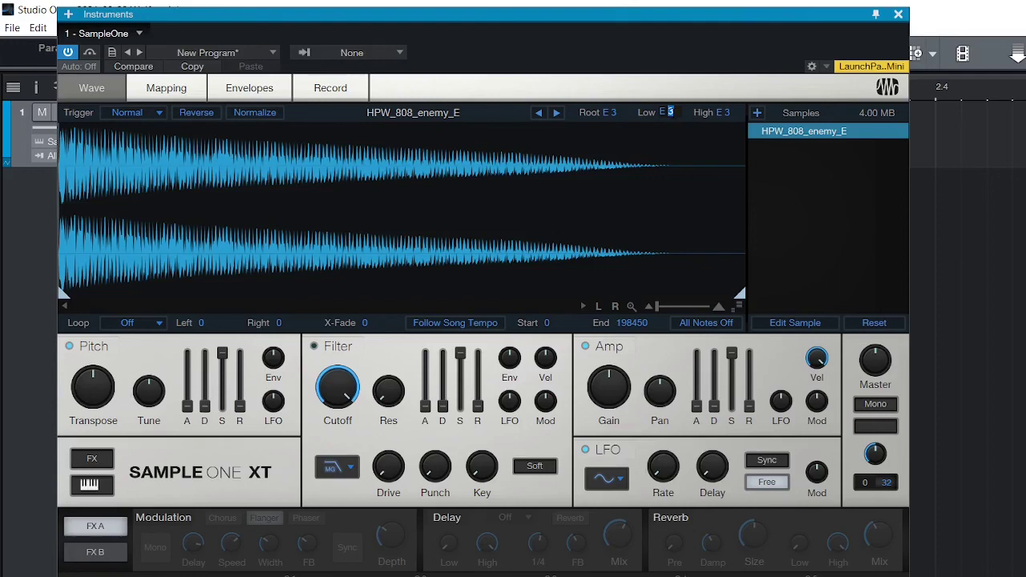
{"action": "type", "text": "2"}
{"action": "key", "text": "Return"}
{"action": "key", "text": "Tab"}
{"action": "type", "text": "5"}
{"action": "key", "text": "Return"}
{"action": "left_click", "coordinate": [898, 15]}
{"action": "key", "text": "alt+Tab"}
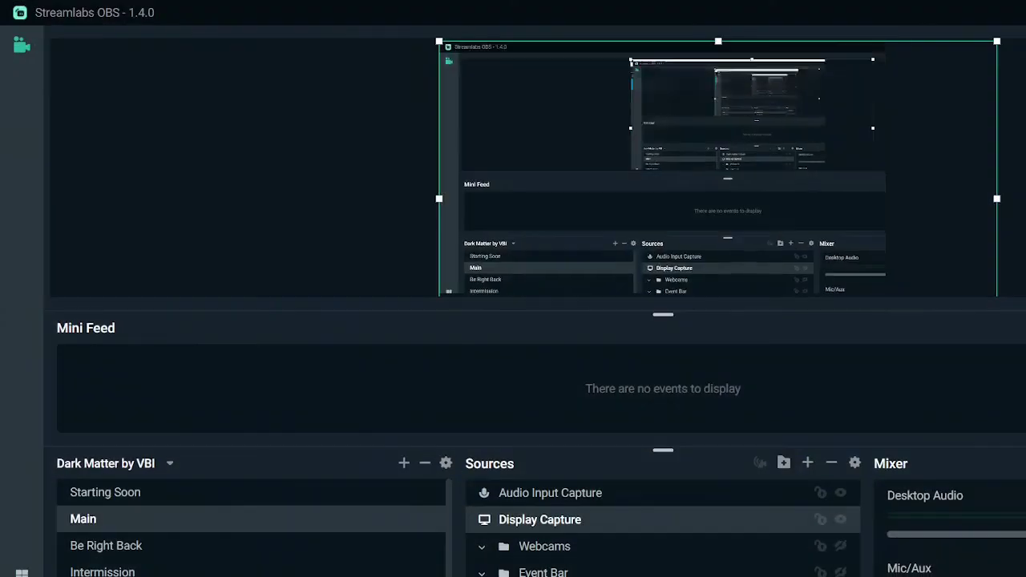